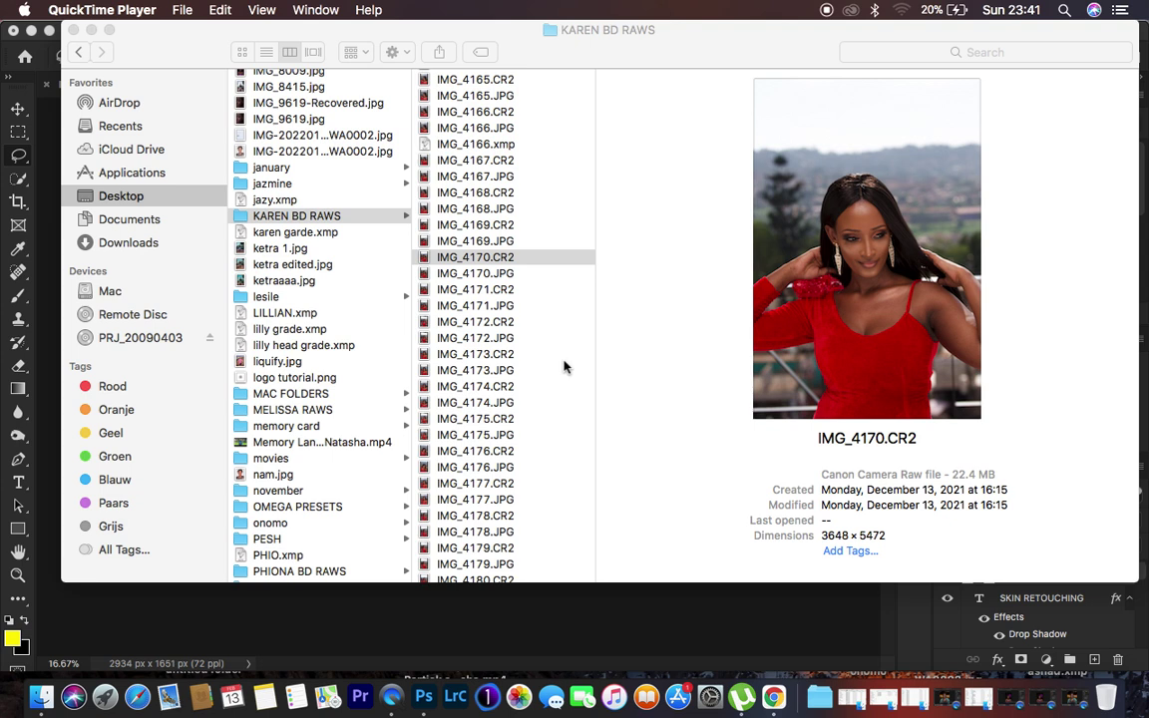
Switch to Photoshop's Camera Raw with the raw photo IMG_4170.CR2 open for editing
left_click(501, 259)
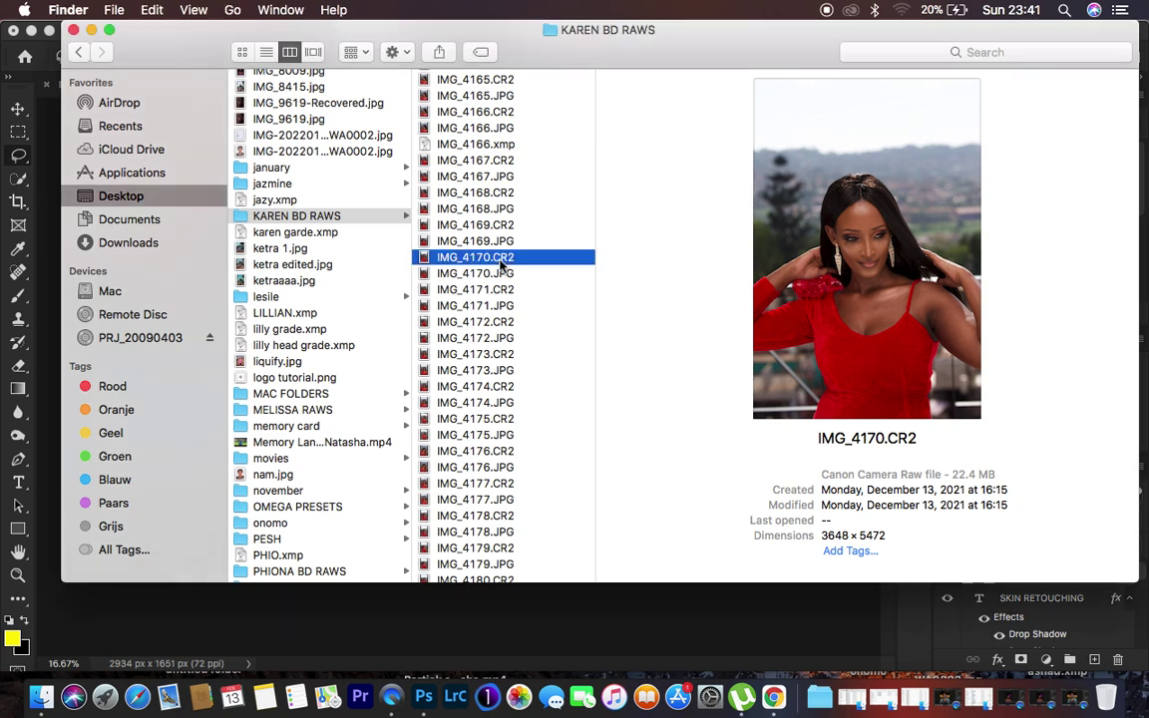
key("super+Tab")
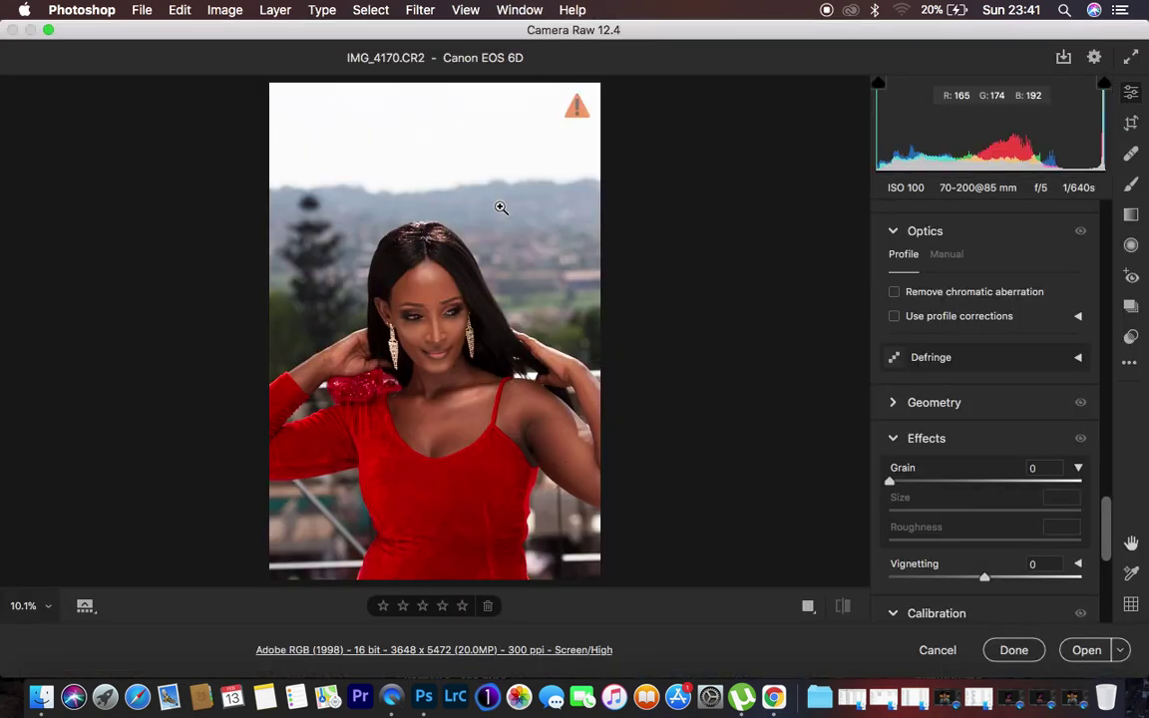
Set the photo's Highlights to -100, Whites to -73, Contrast to +16 and Blacks to -16
scroll(1031, 337, "up", 10)
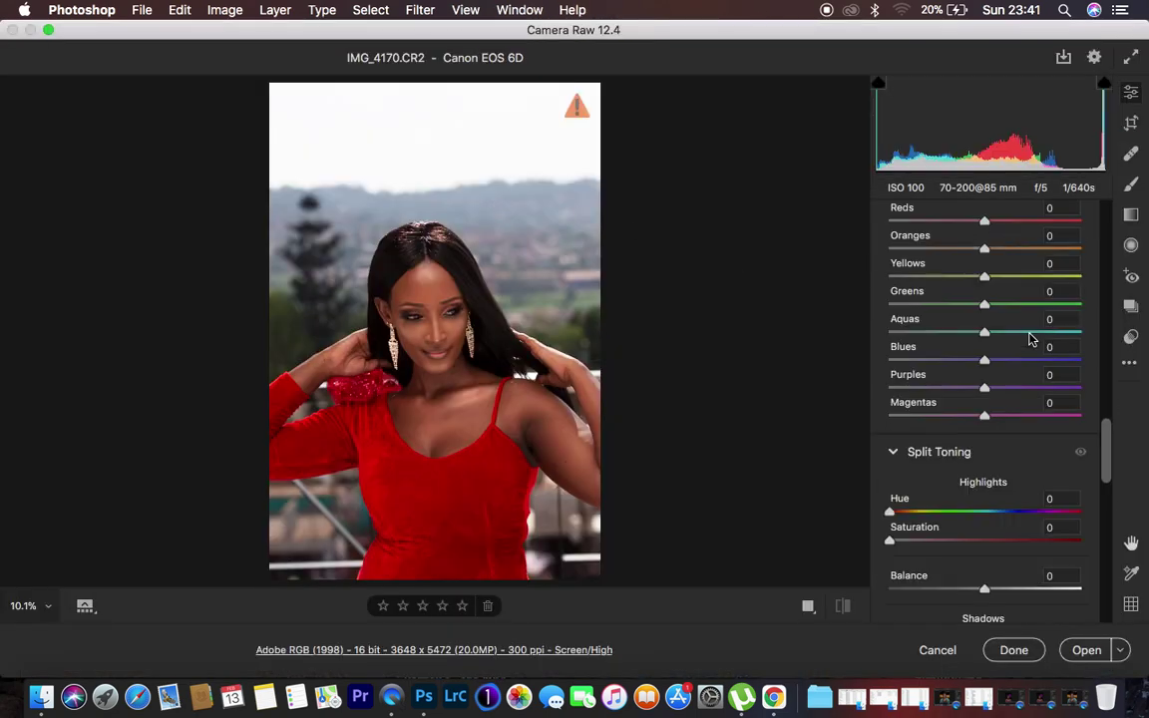
scroll(1031, 337, "up", 10)
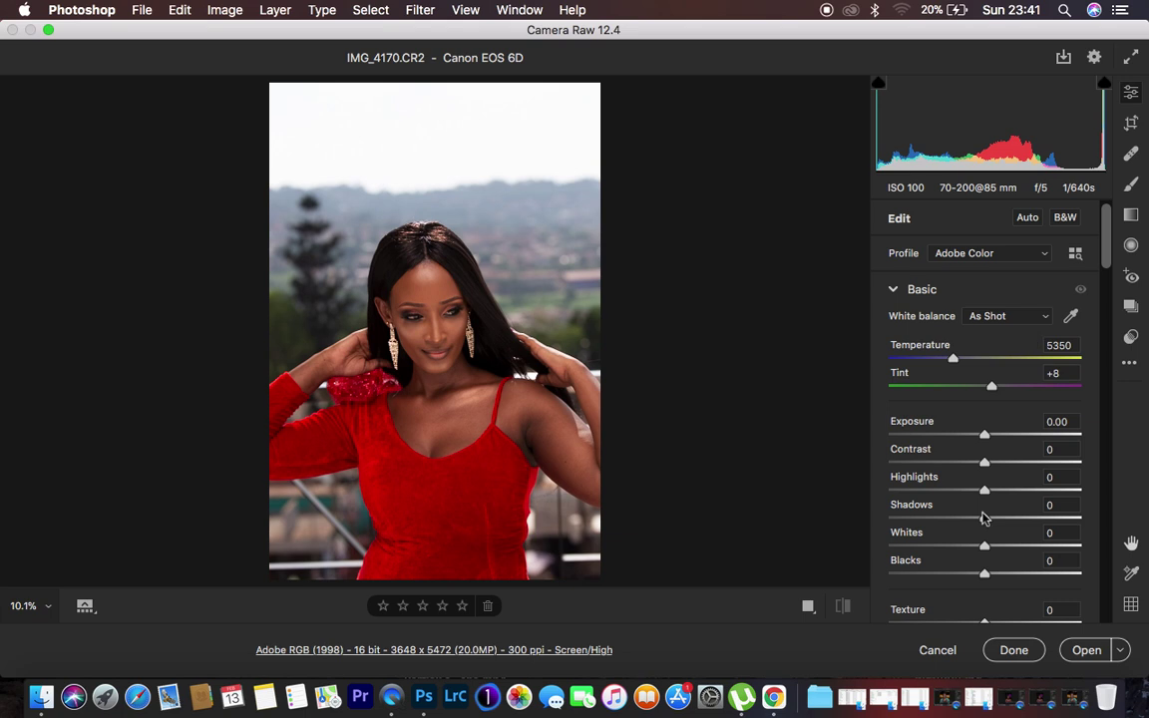
left_click_drag(984, 491, 889, 489)
left_click_drag(984, 545, 916, 547)
left_click_drag(984, 463, 1000, 466)
left_click_drag(984, 574, 970, 575)
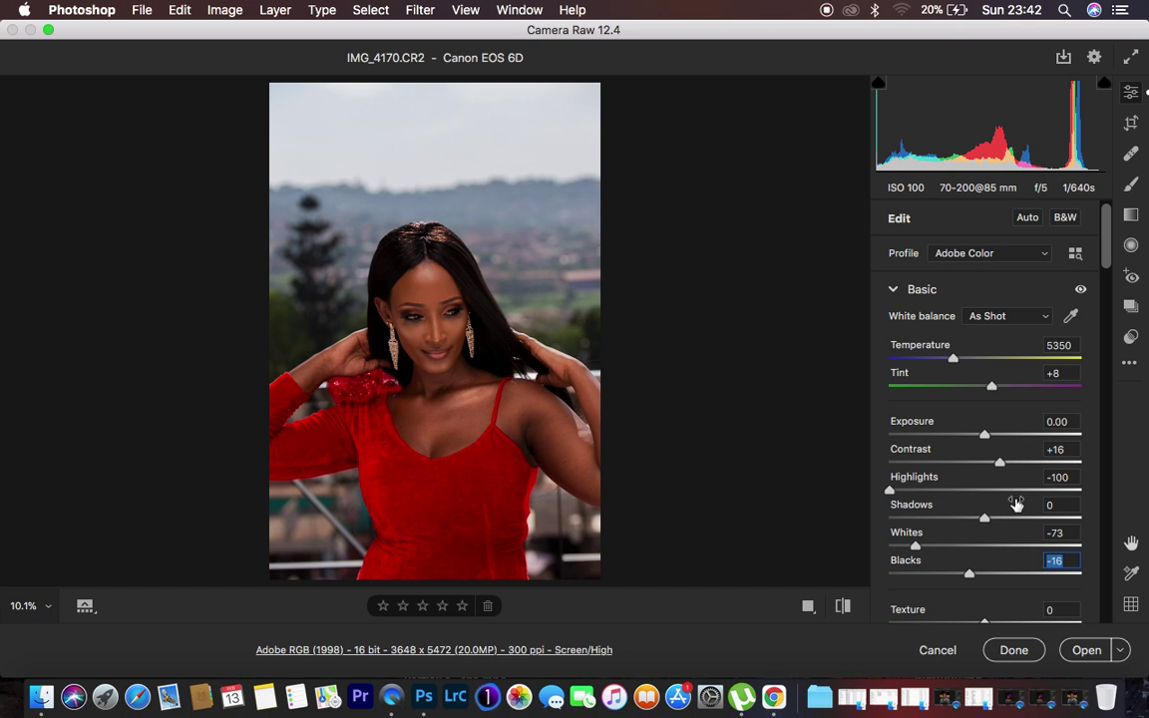
Set Shadows to +45, Exposure to +0.10 and Tint to +6
left_click_drag(1012, 518, 1028, 517)
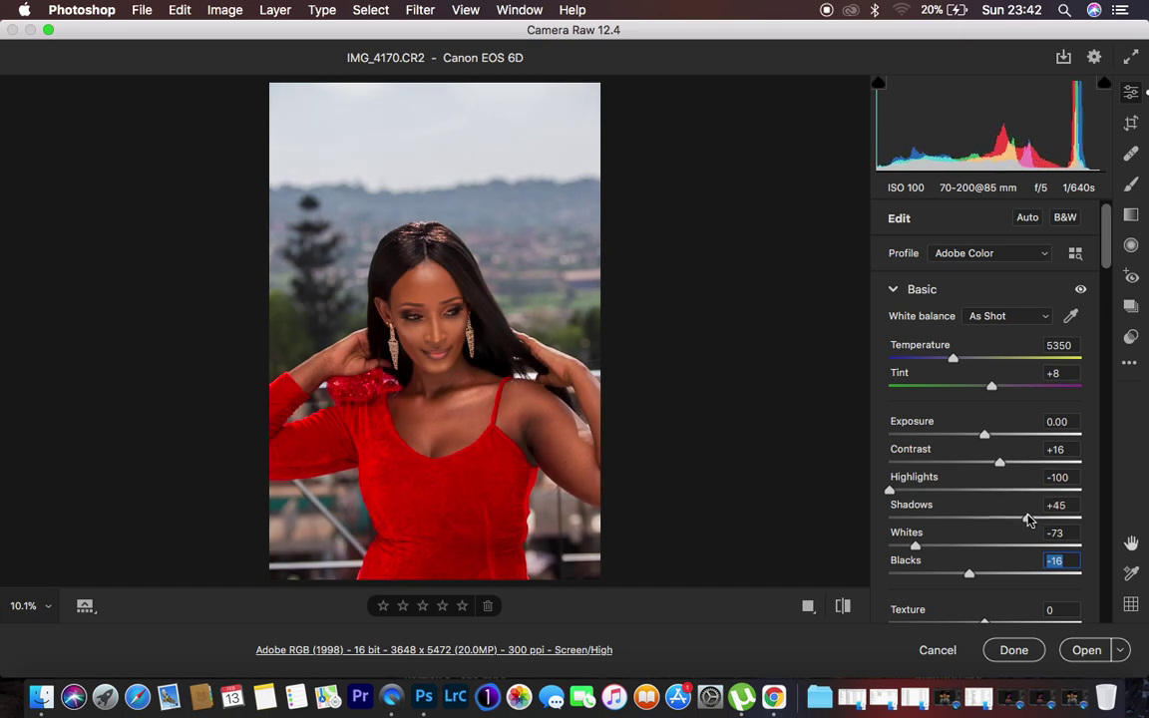
left_click_drag(984, 436, 986, 436)
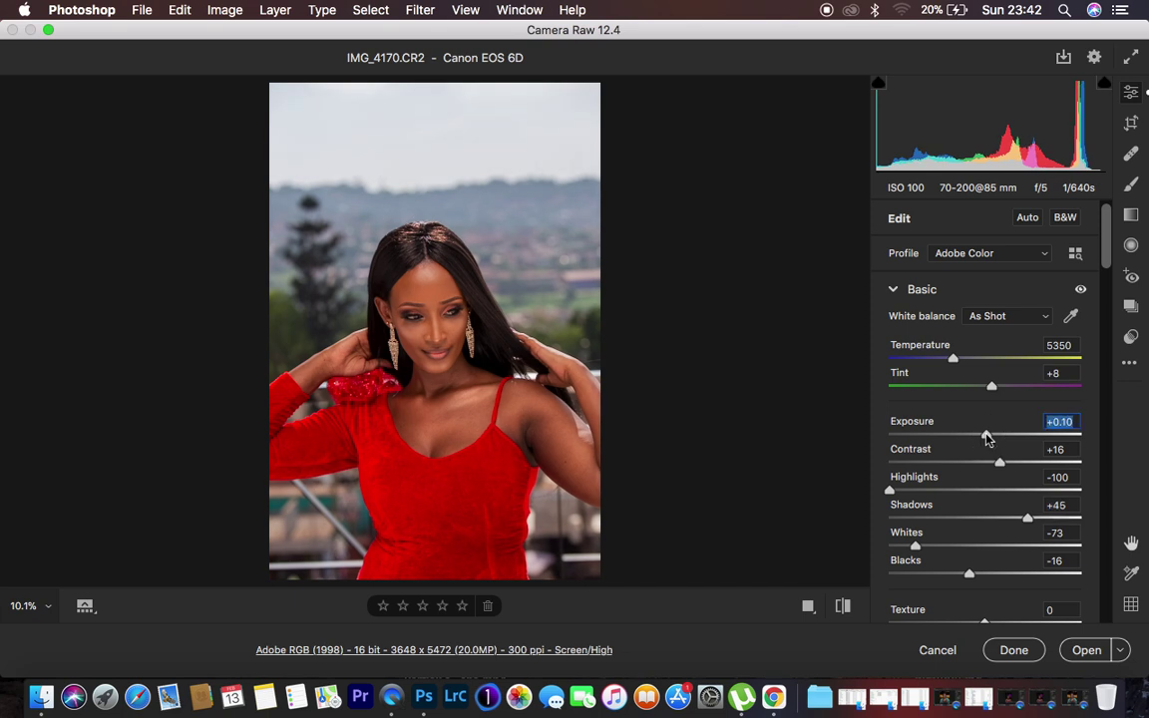
left_click_drag(992, 387, 989, 387)
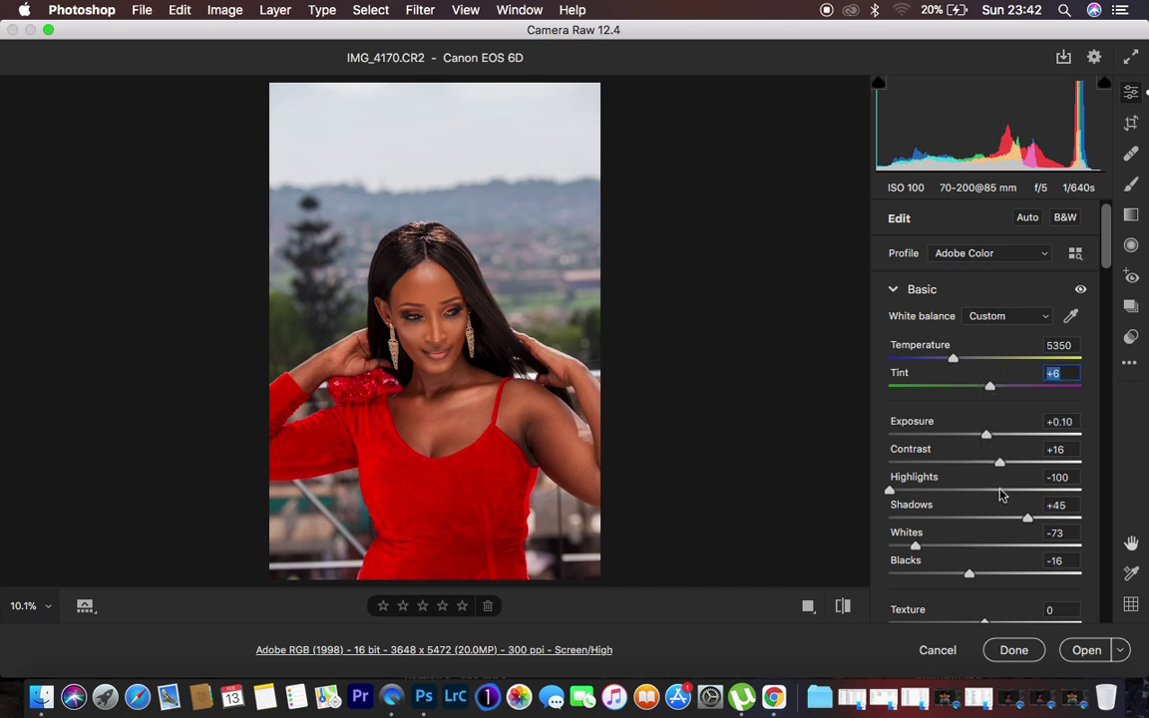
Set Clarity to +4 and open the adjusted raw photo as a Photoshop document
scroll(1002, 494, "down", 3)
left_click_drag(984, 497, 988, 497)
scroll(990, 499, "down", 3)
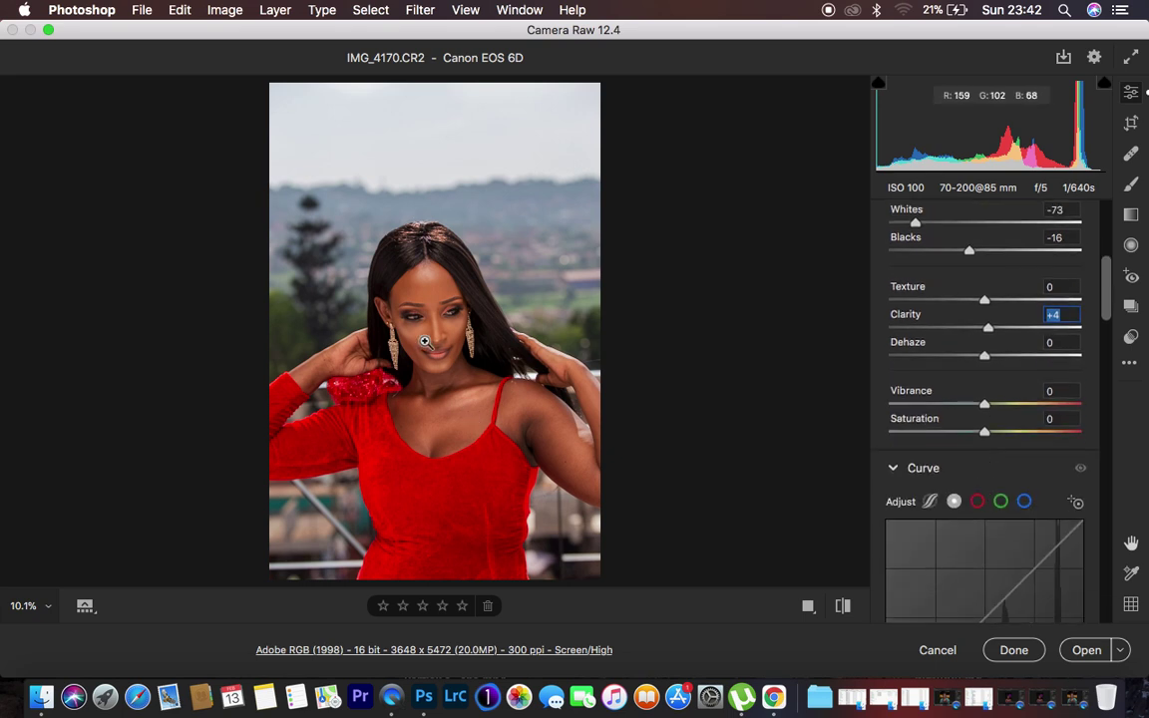
left_click(1082, 649)
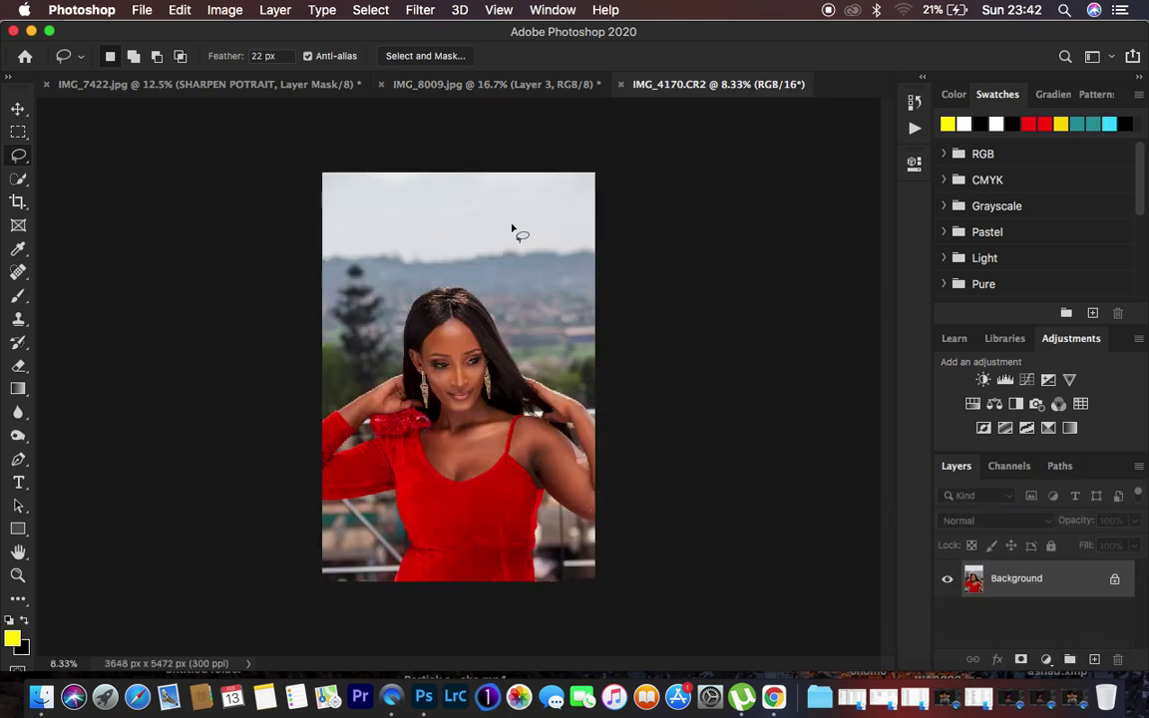
Crop the photo to a 4:5 ratio, about 3060 x 3824 px, framing the woman's head and upper body more tightly
left_click(18, 204)
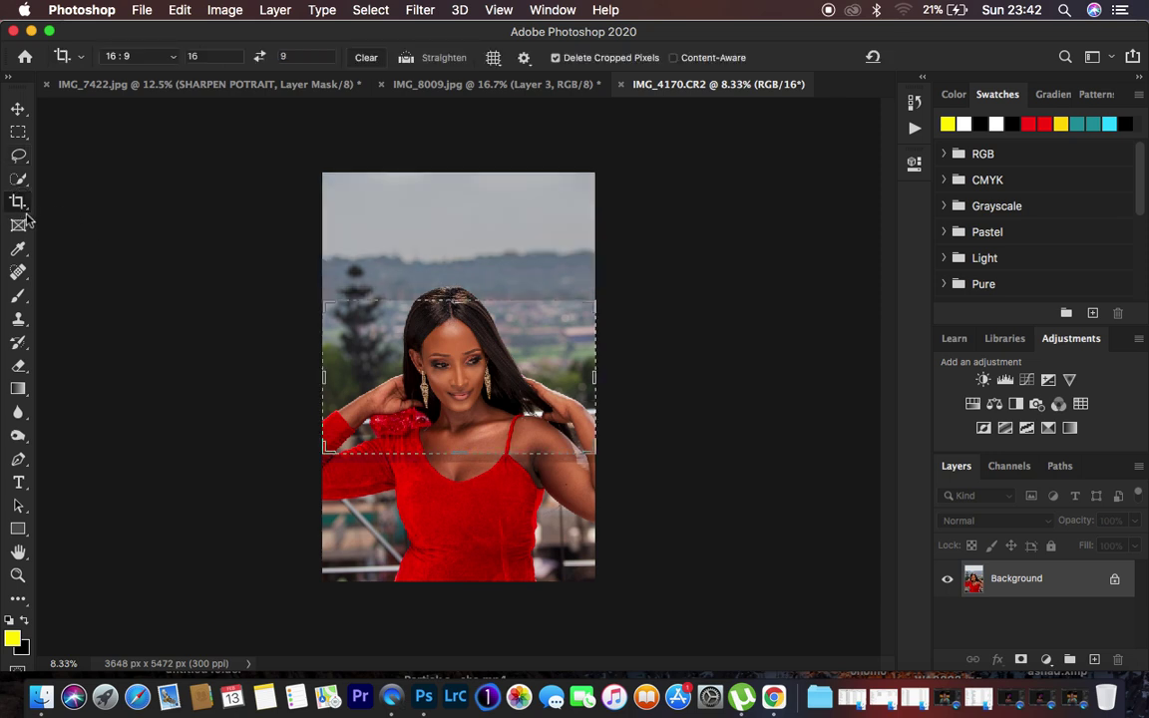
left_click(120, 57)
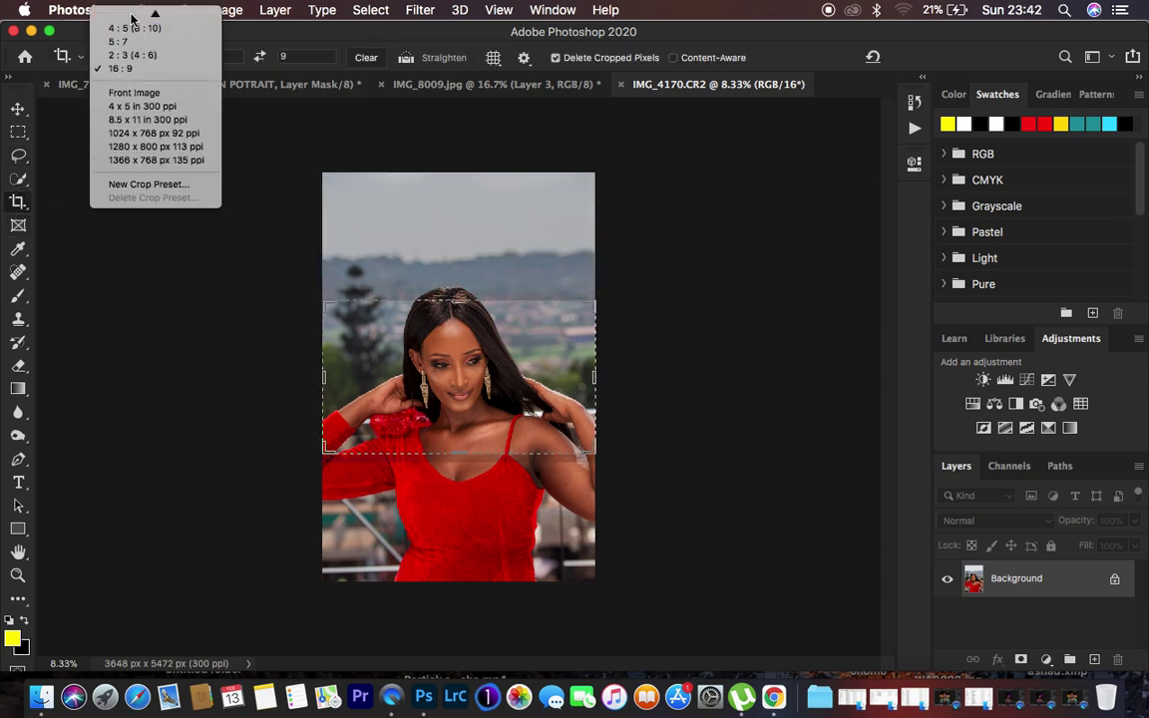
left_click(142, 150)
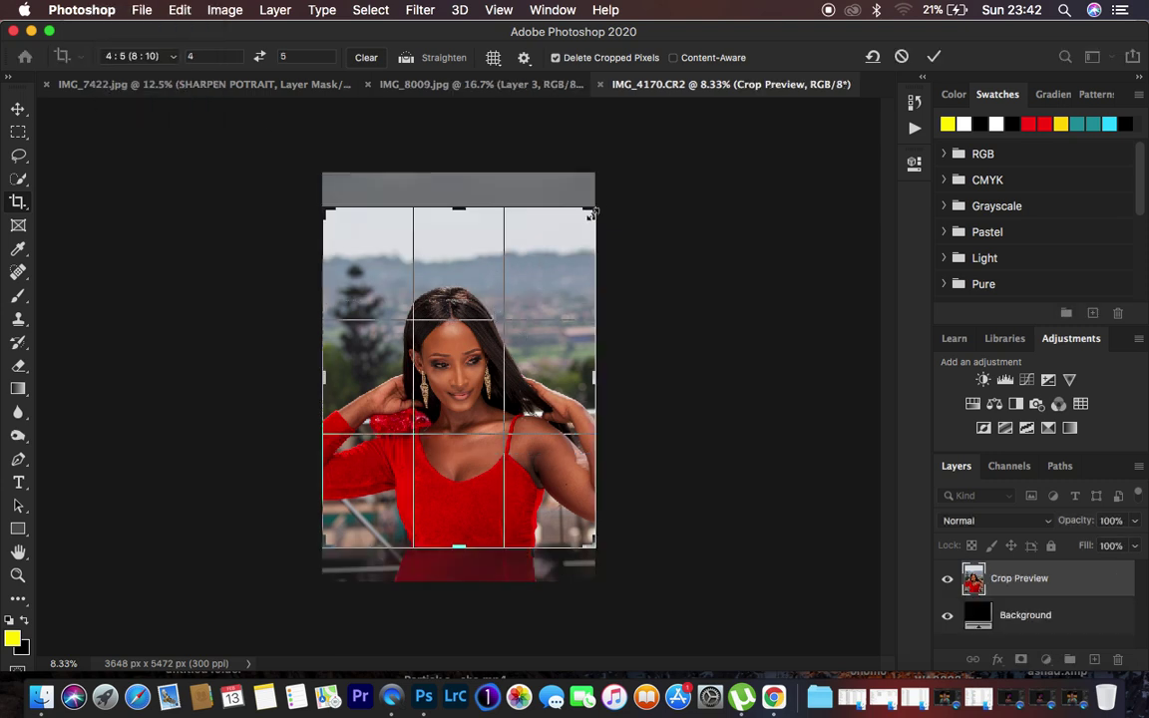
left_click_drag(596, 209, 573, 235)
left_click_drag(498, 379, 454, 359)
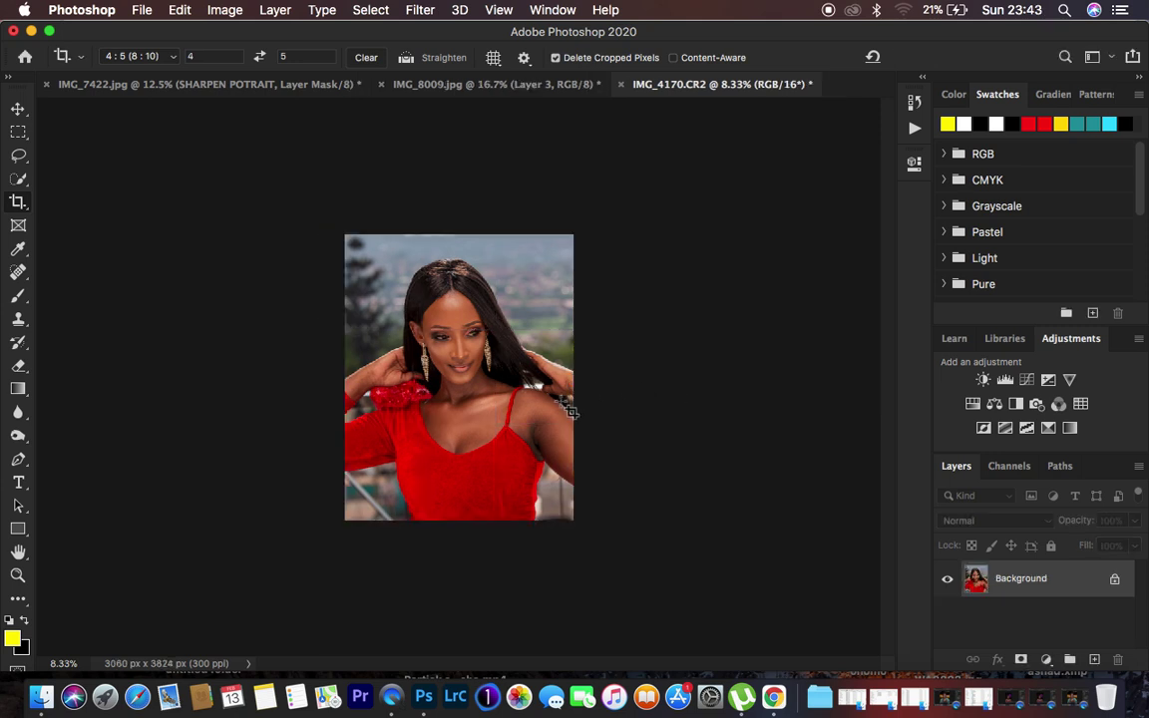
Duplicate the Background layer twice
key("super+equal")
key("super+equal")
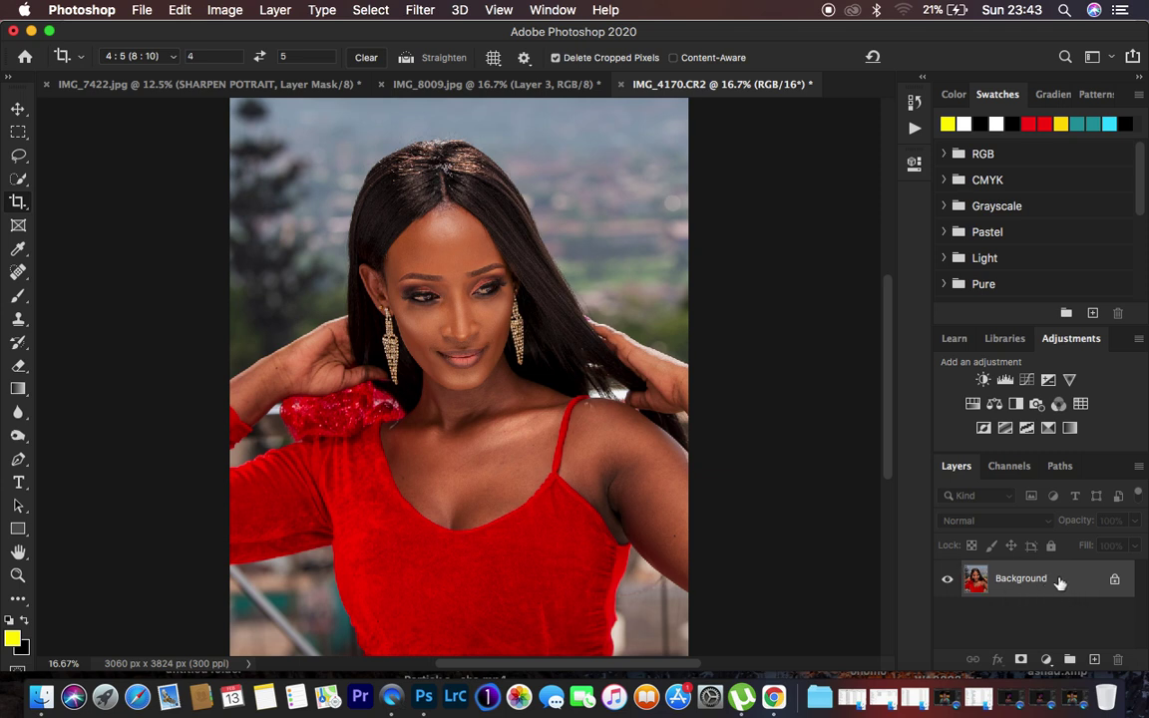
key("super+j")
key("super+j")
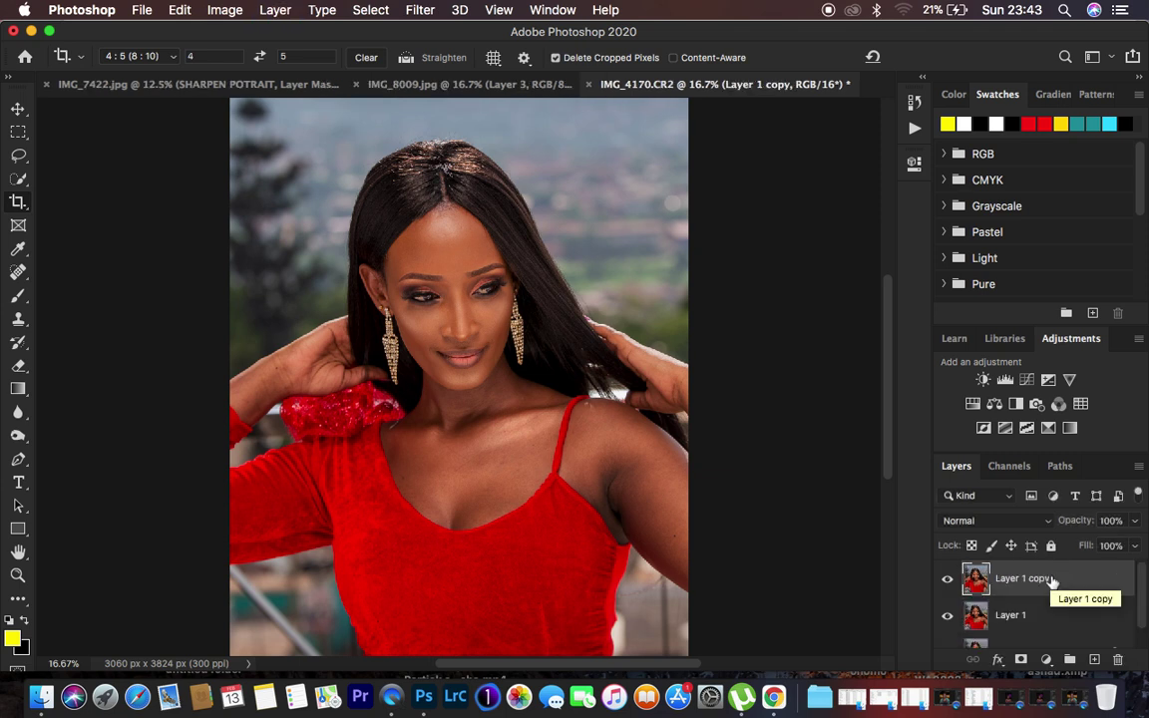
Rename the lower duplicate layer L and the upper duplicate layer H
double_click(1009, 616)
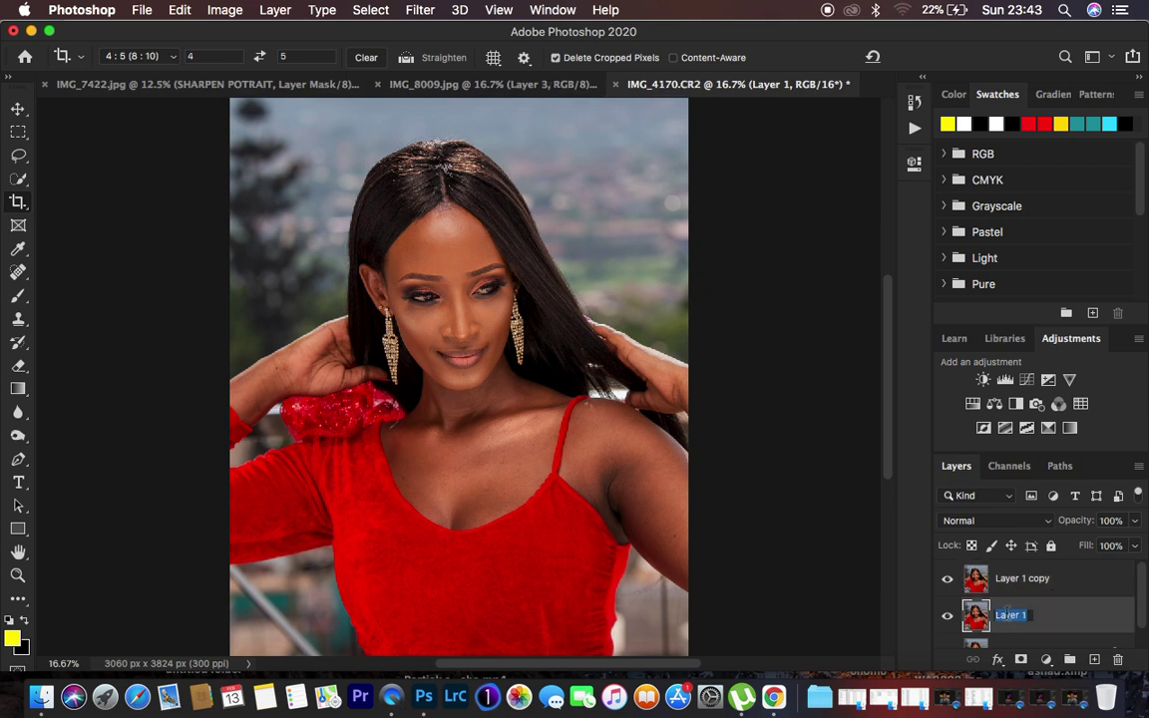
key("BackSpace")
double_click(1022, 577)
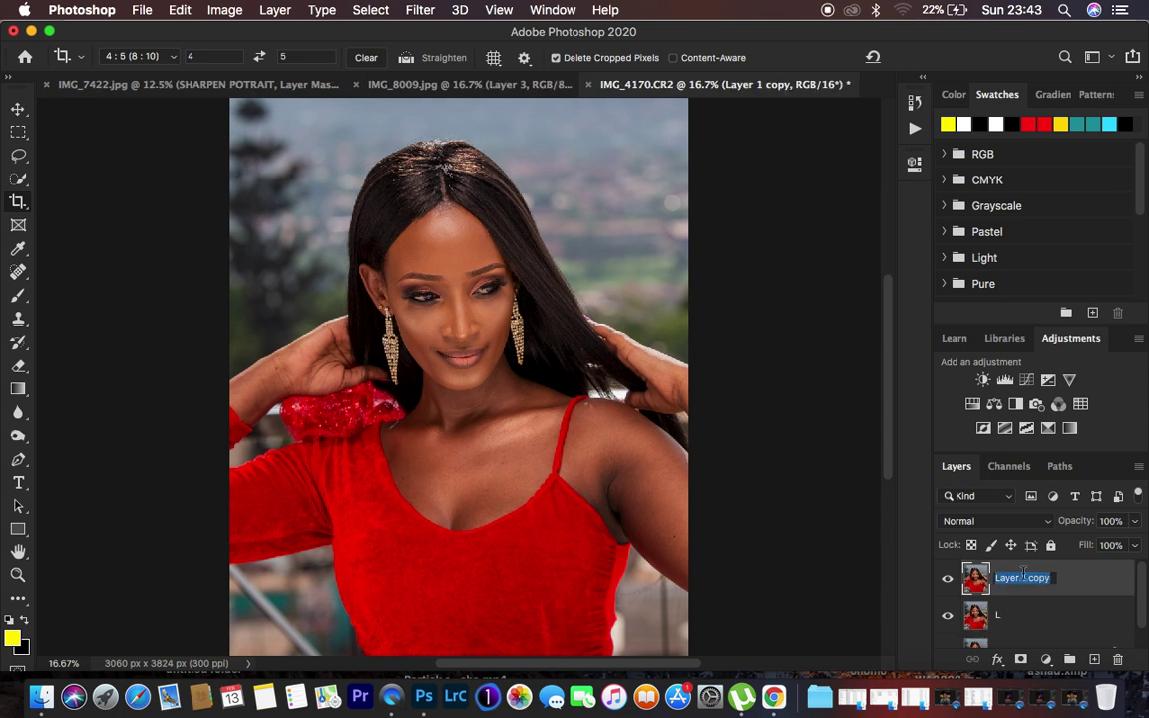
type("H")
key("Return")
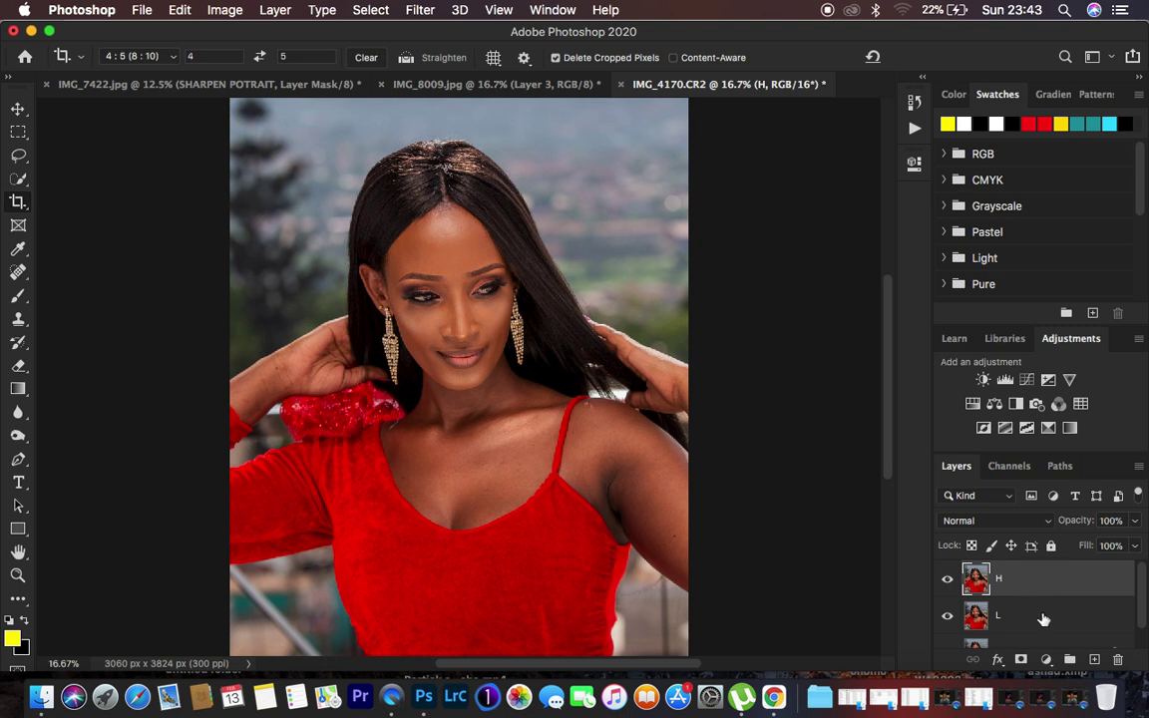
Hide layer H and apply a Gaussian Blur with a radius of 7.0 pixels to layer L
left_click(1025, 620)
left_click(948, 579)
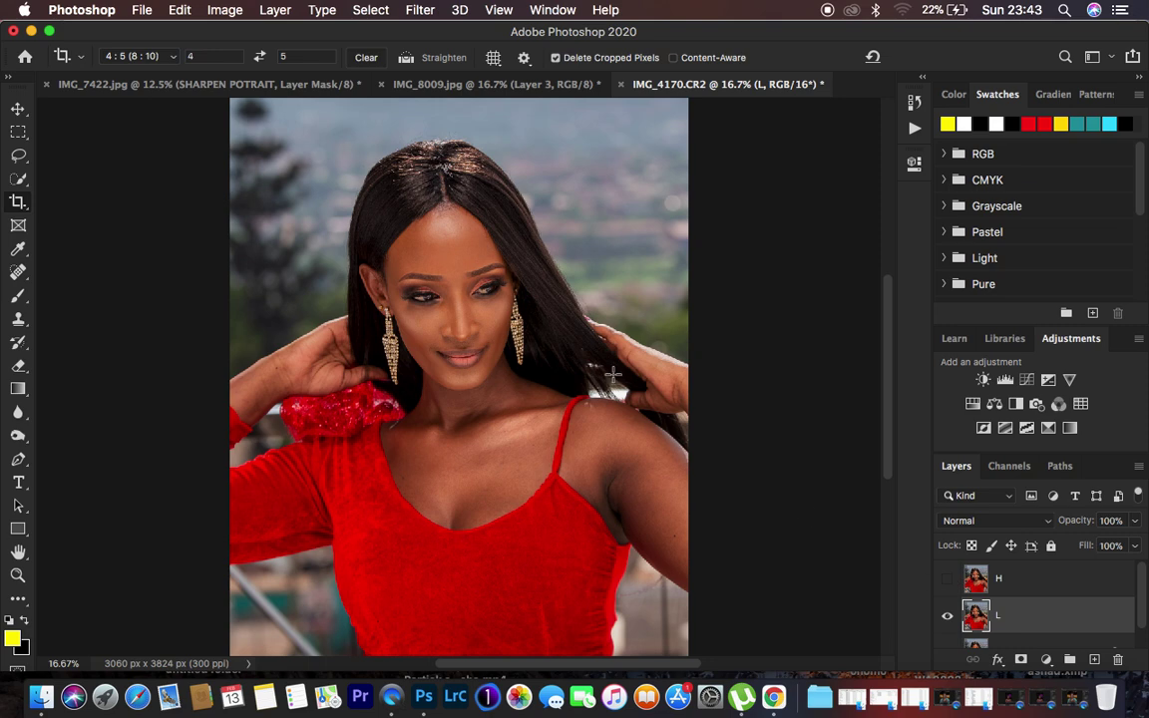
left_click(420, 10)
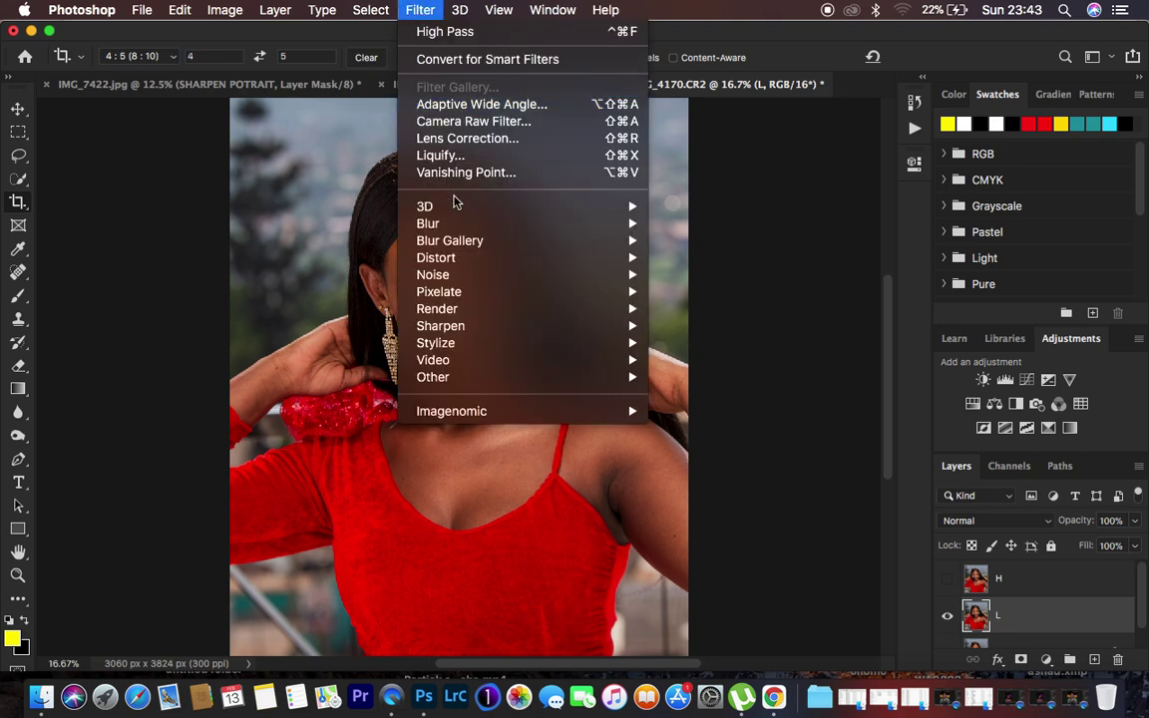
mouse_move(471, 223)
left_click(711, 295)
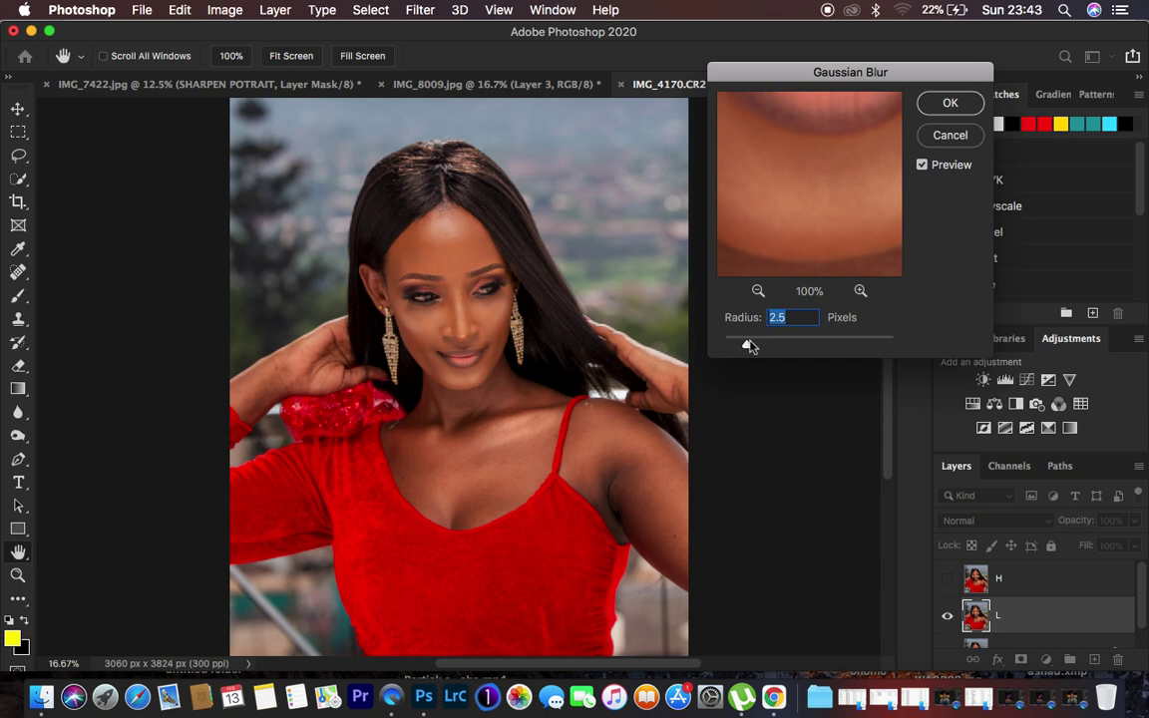
left_click_drag(748, 346, 755, 344)
left_click_drag(779, 206, 796, 292)
left_click_drag(807, 180, 782, 346)
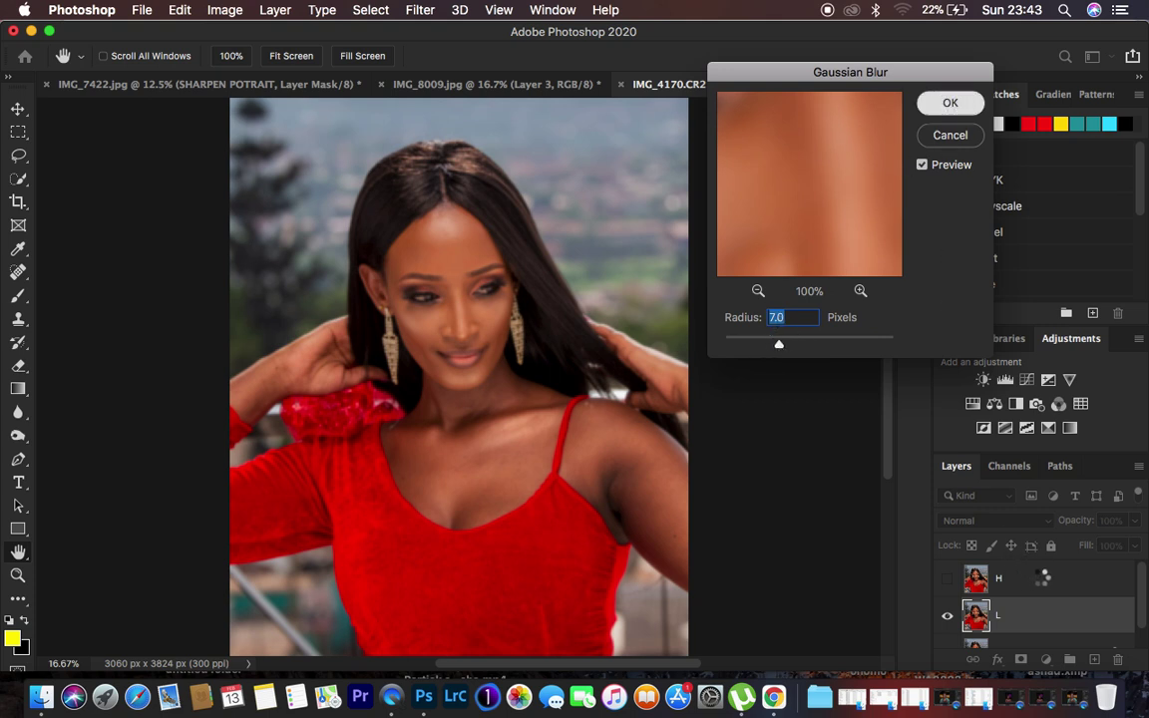
key("Return")
key("c")
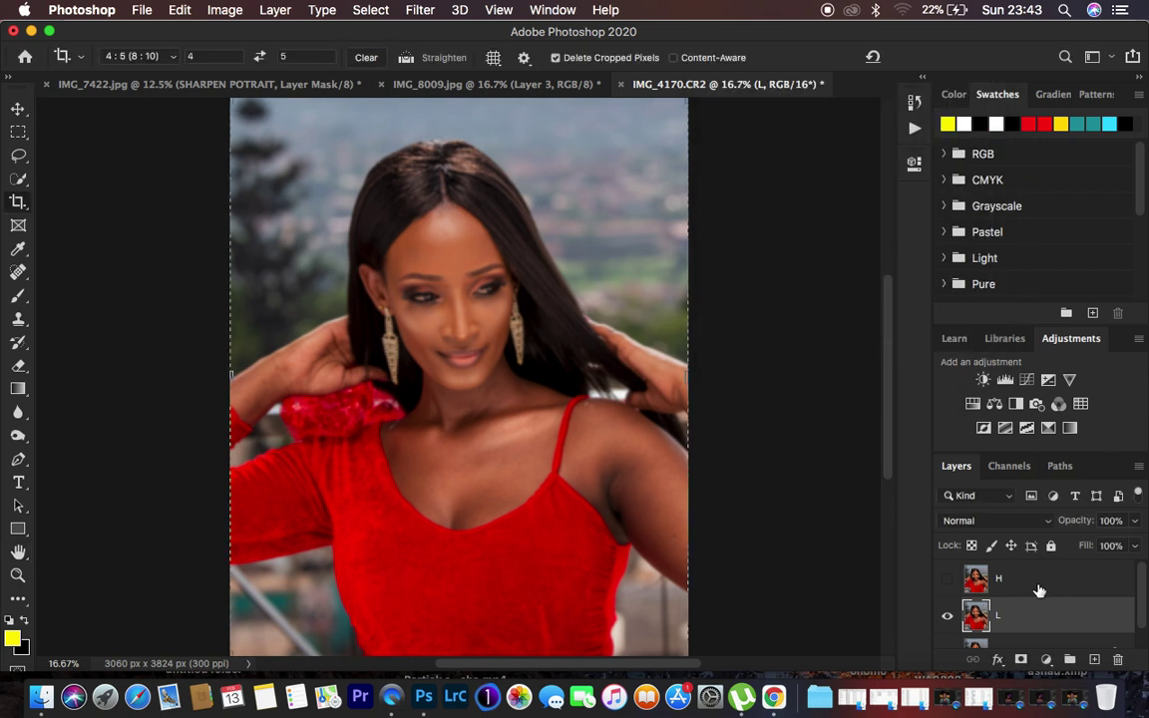
Show layer H again and start Apply Image on it, with layer L as the source and RGB as the channel
left_click(1038, 588)
left_click(947, 581)
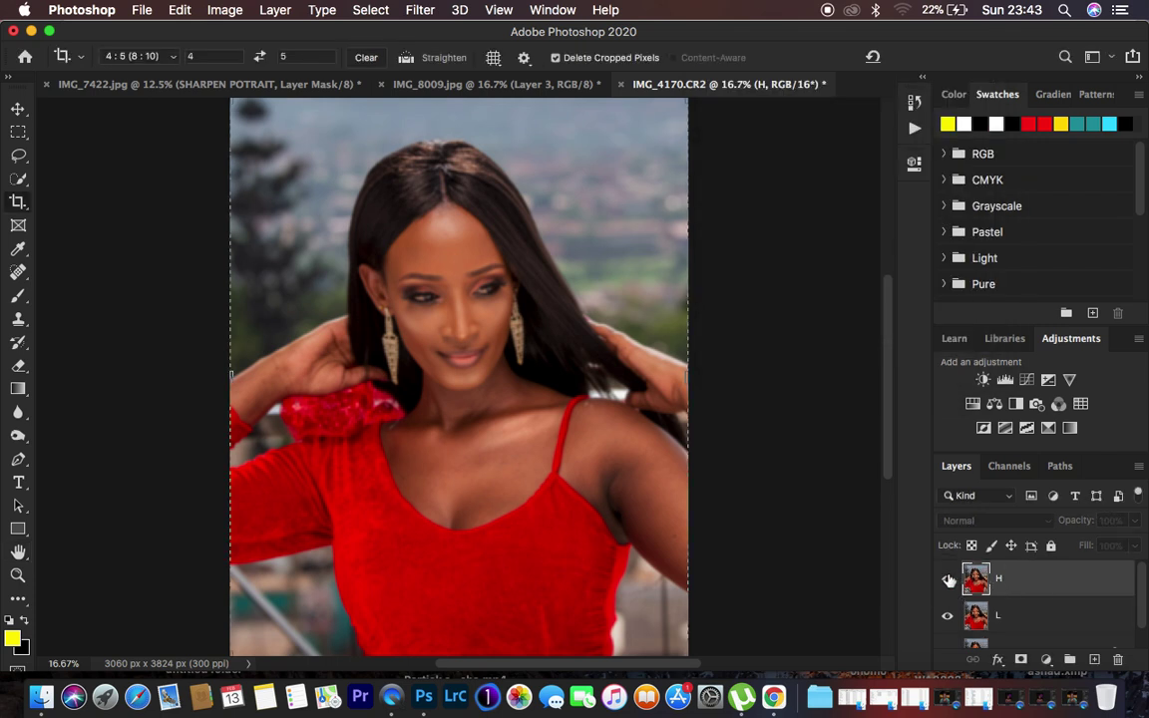
left_click(225, 11)
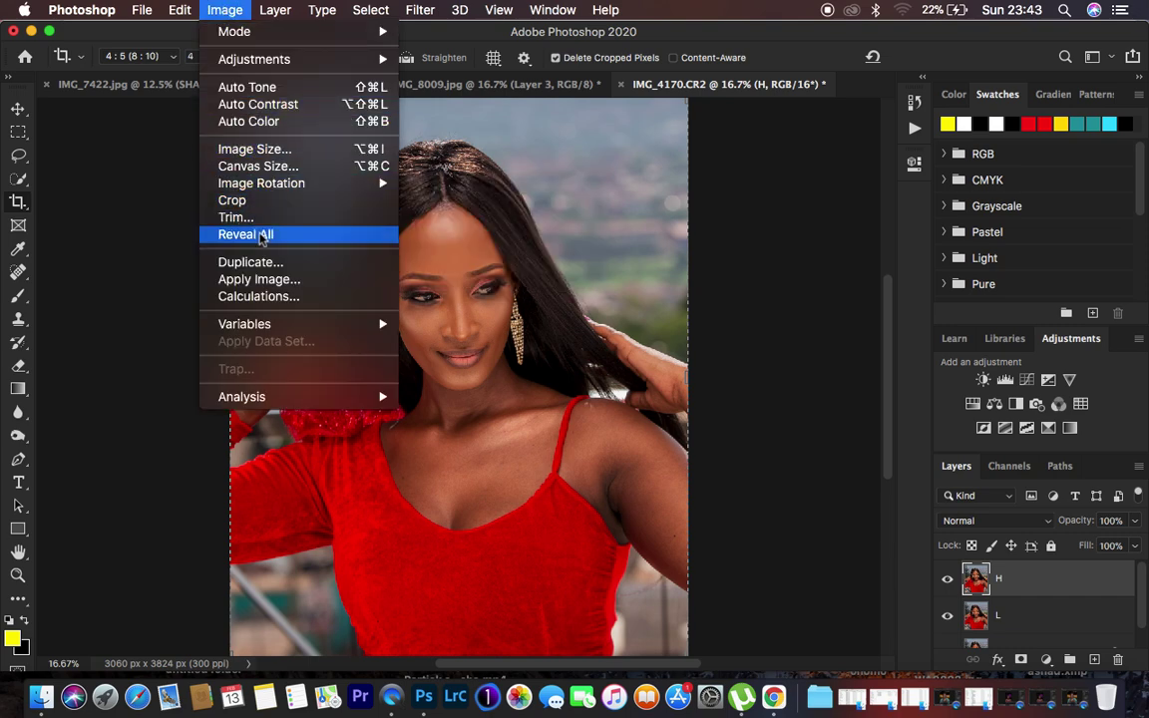
left_click(260, 279)
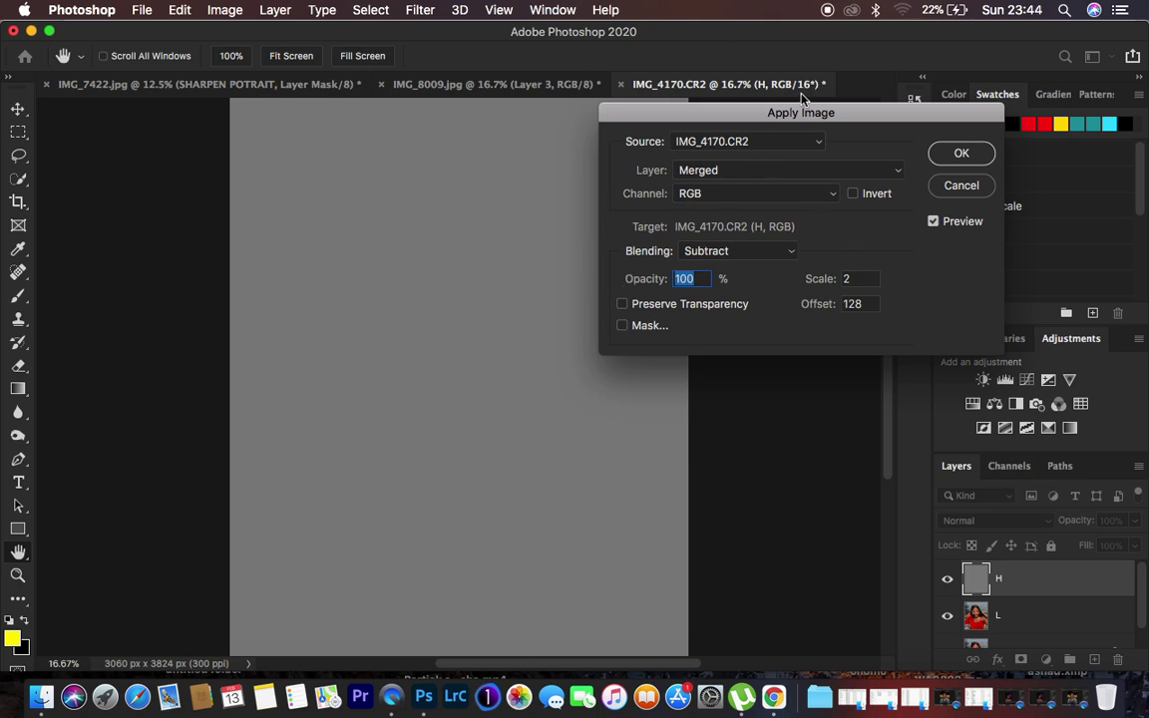
left_click(727, 175)
left_click(731, 213)
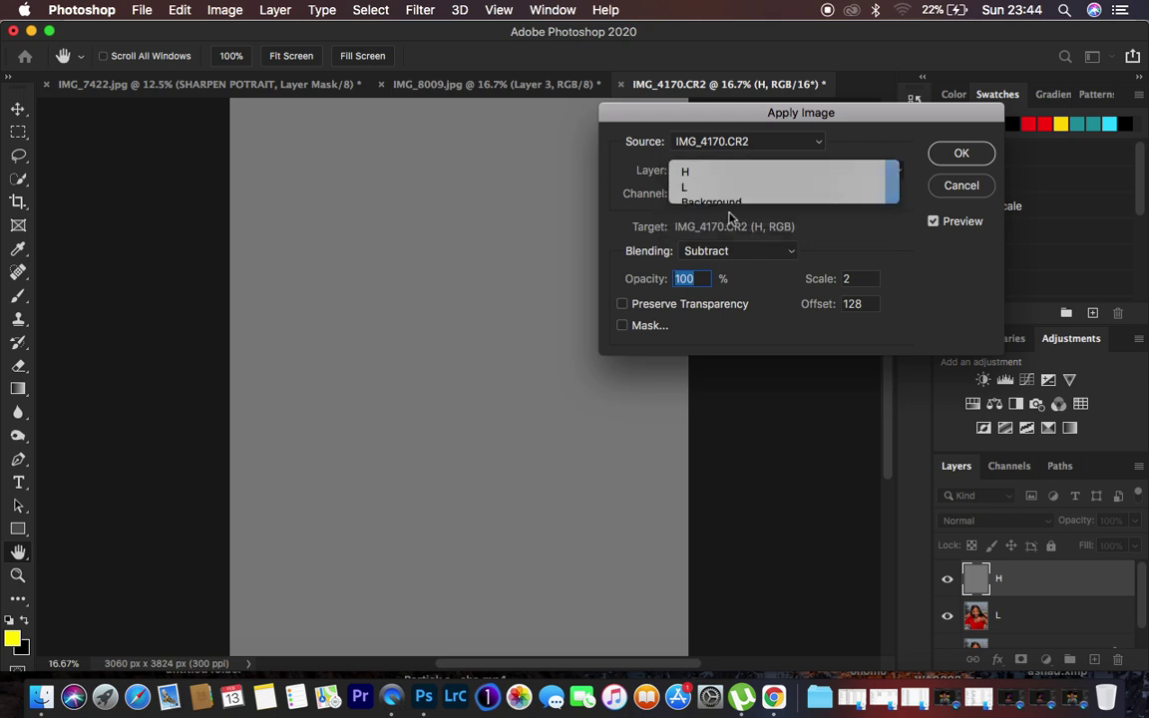
left_click(738, 198)
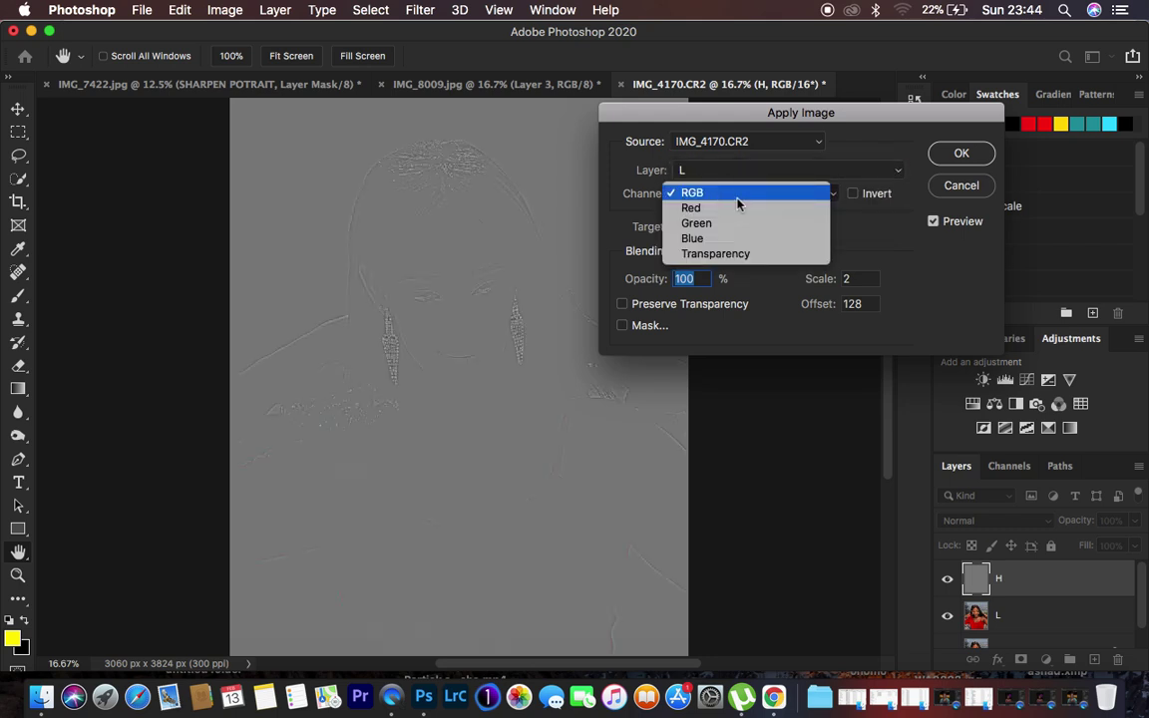
left_click(733, 193)
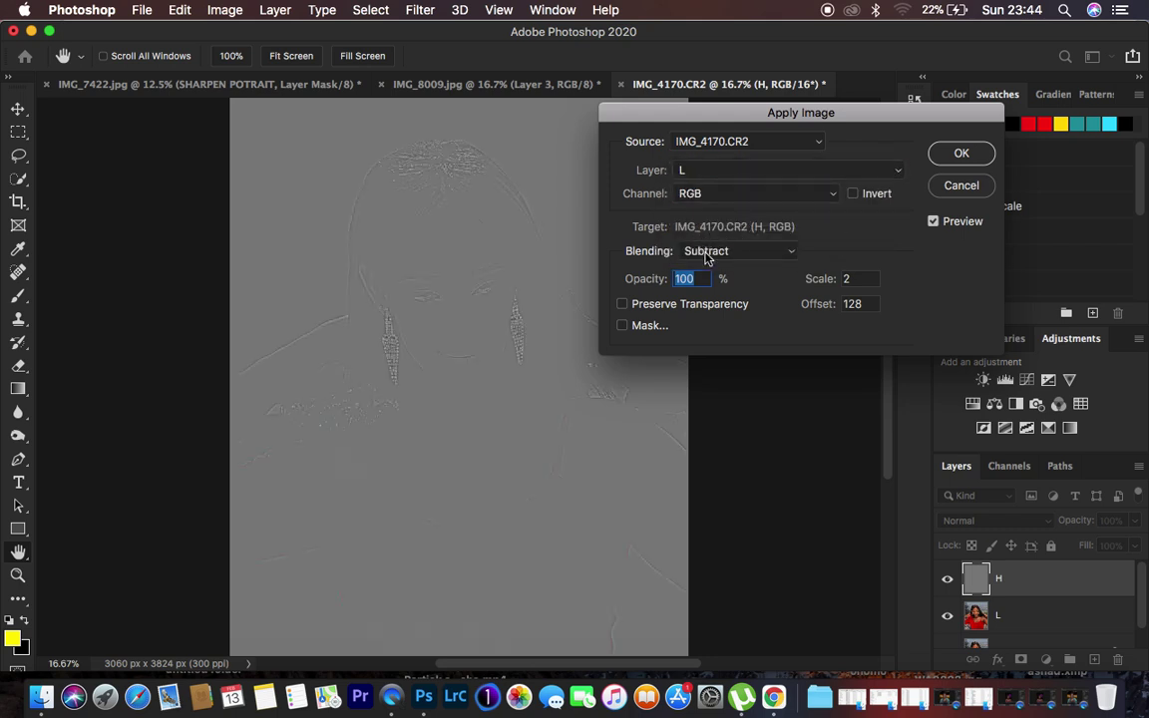
Apply layer L's RGB channel to layer H inverted, with Add blending, 100% opacity, scale 2 and offset 0
left_click(731, 252)
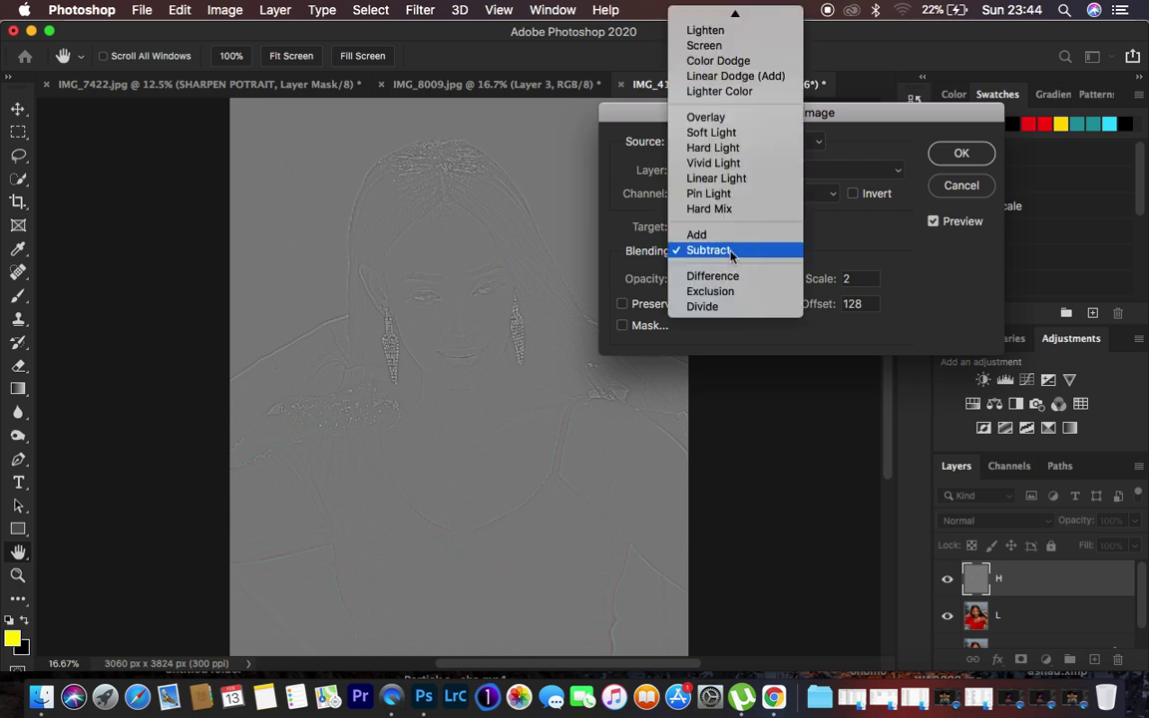
left_click(708, 235)
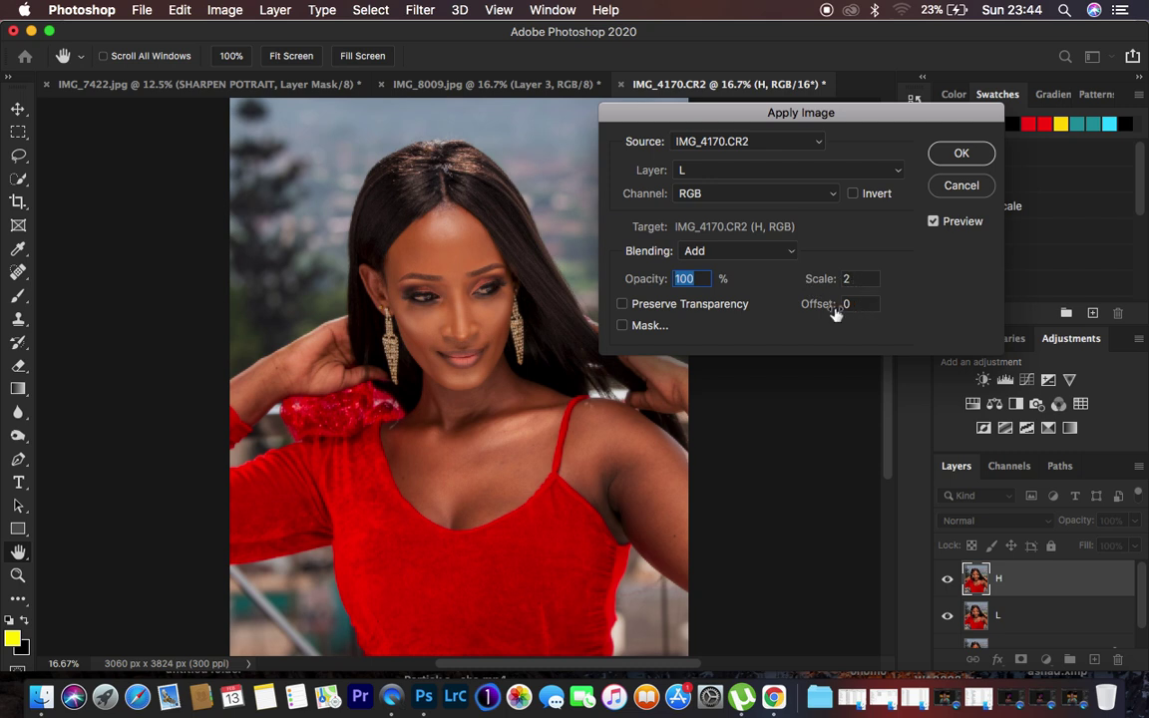
left_click(854, 196)
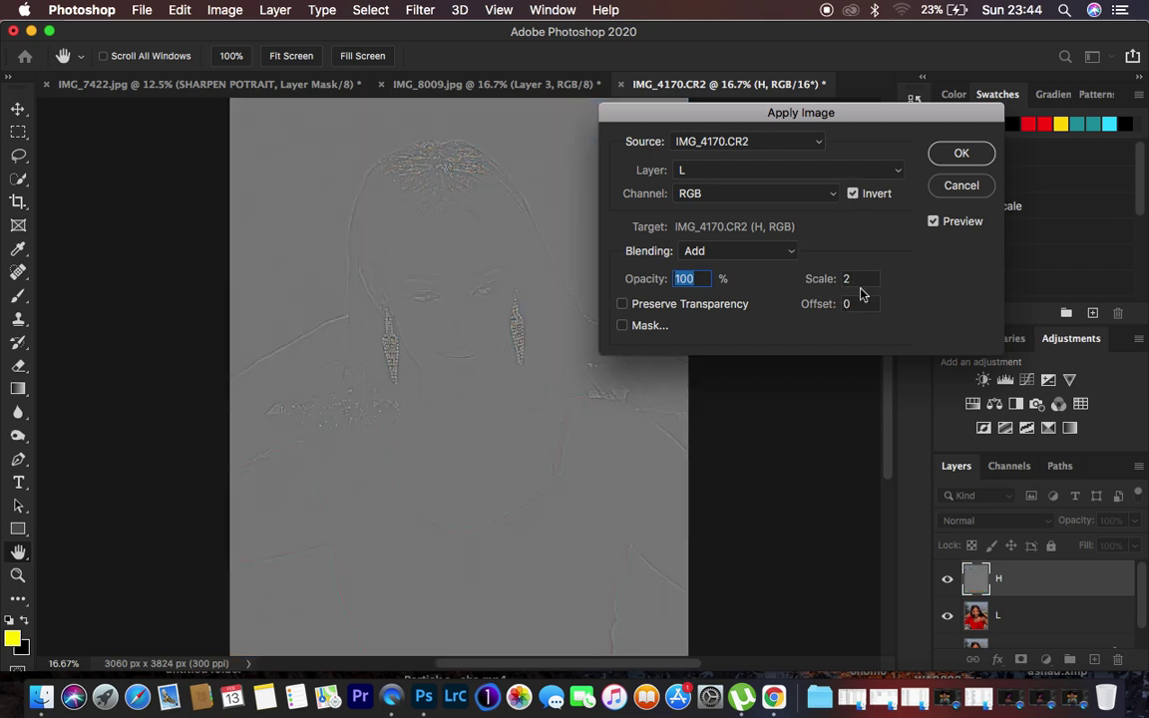
left_click(698, 250)
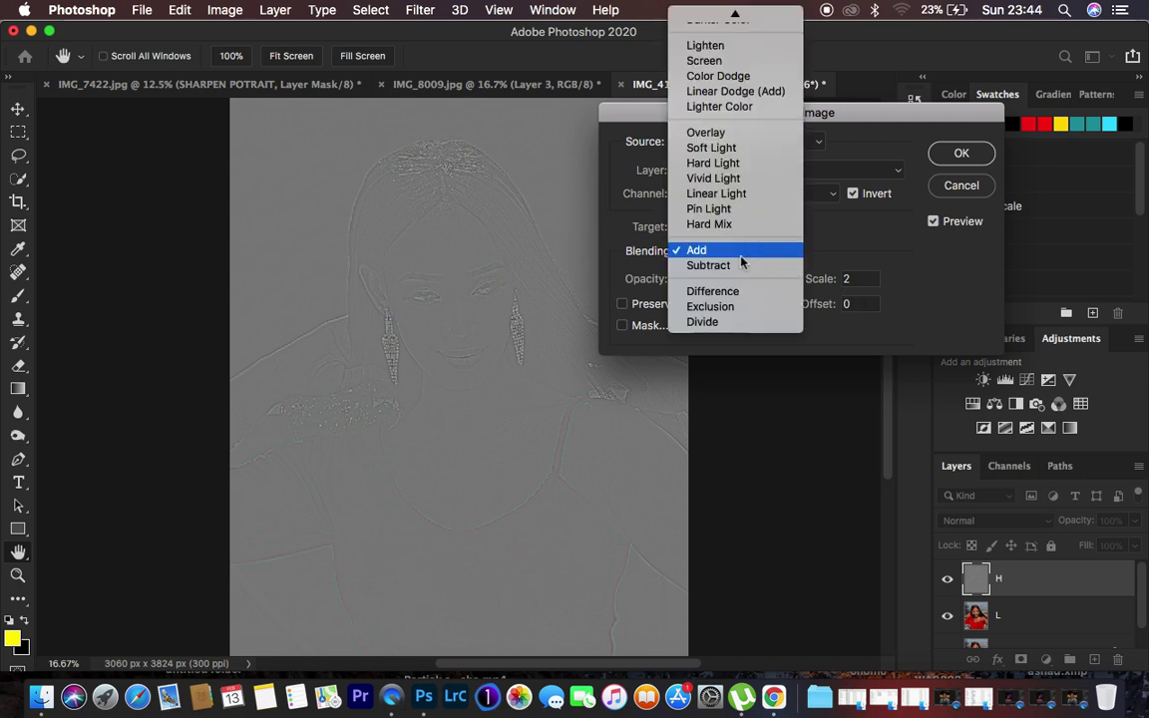
left_click(864, 284)
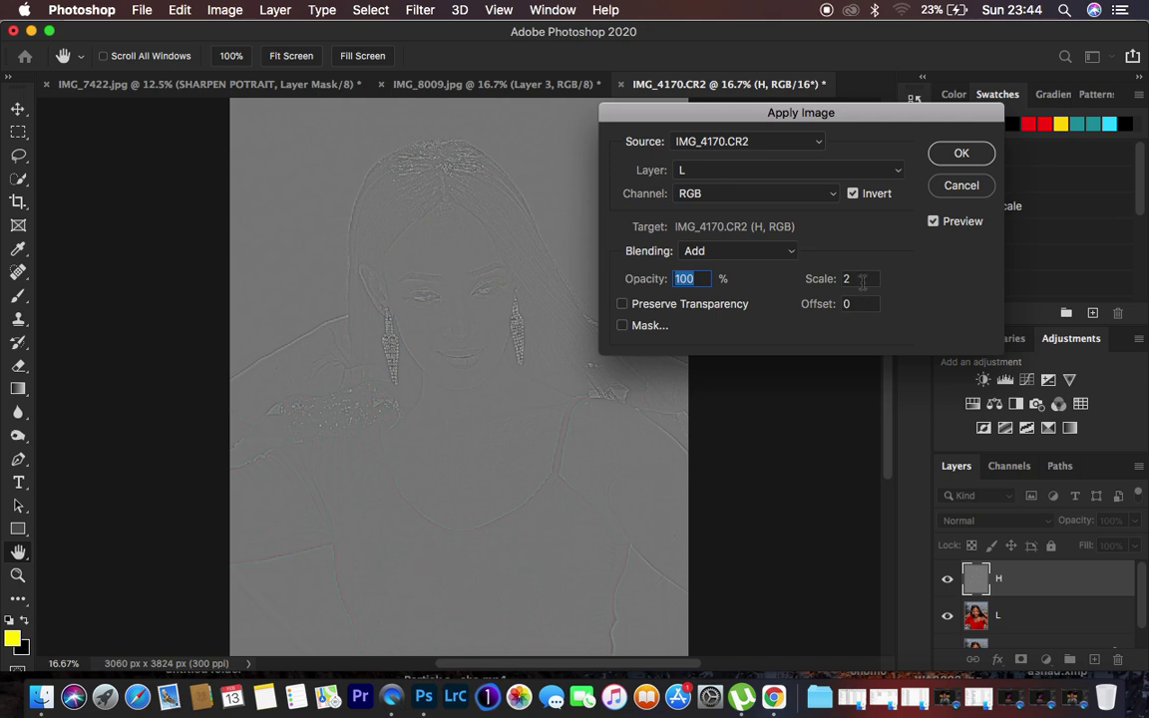
left_click(960, 154)
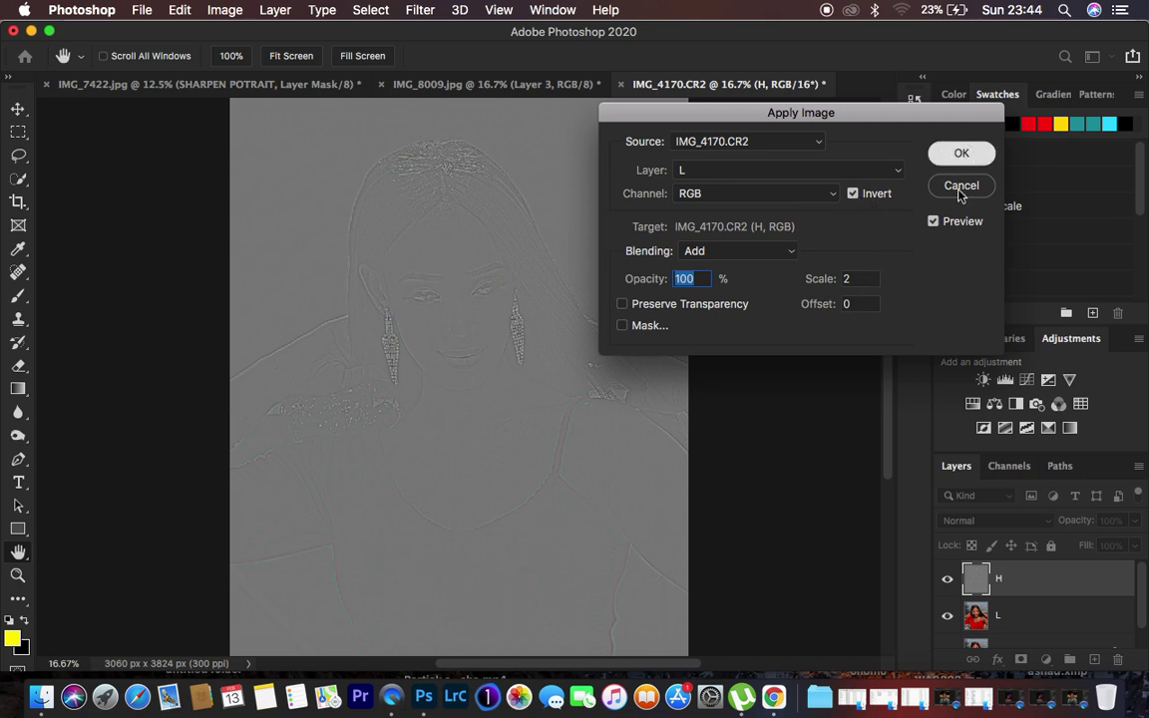
Set the blend mode of layer H to Linear Light
key("c")
left_click(988, 520)
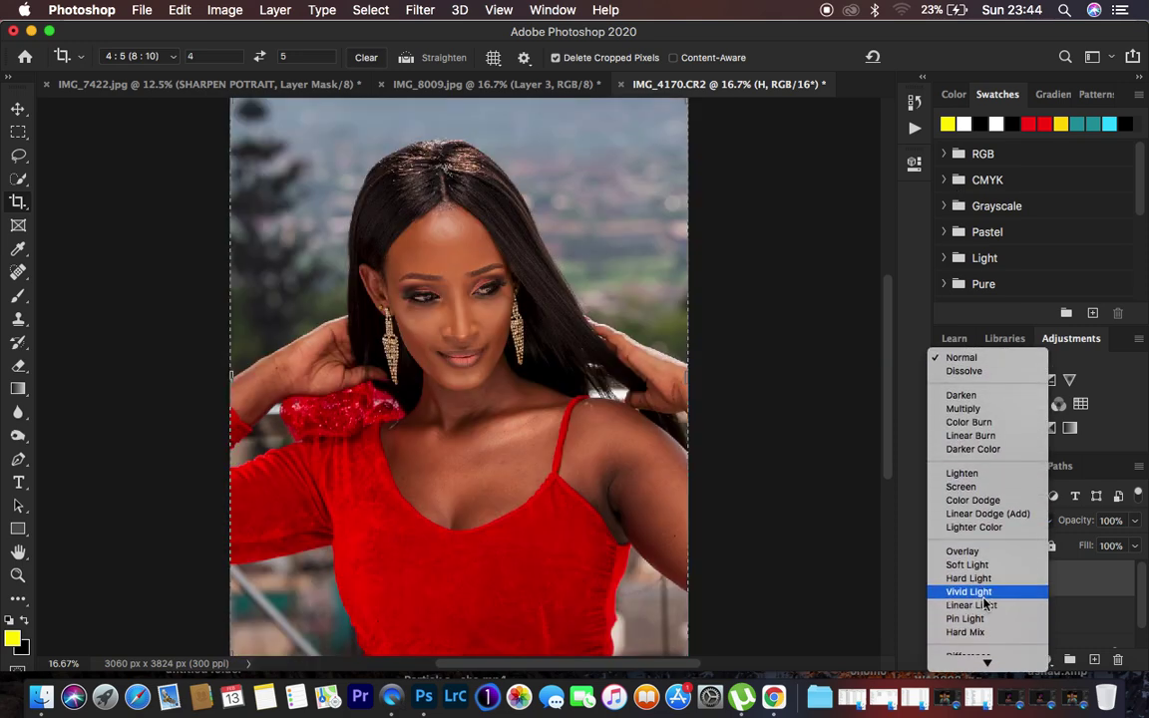
left_click(982, 605)
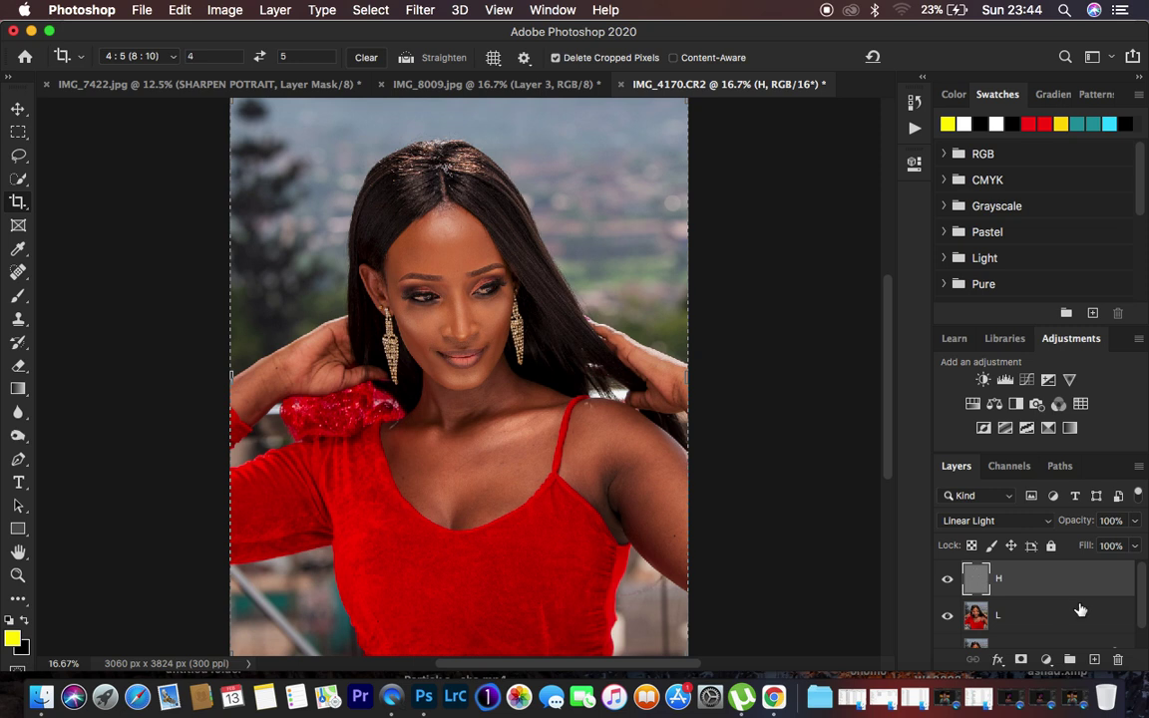
Group layers H and L, rename the group fs, and expand it
left_click(1083, 613, "shift")
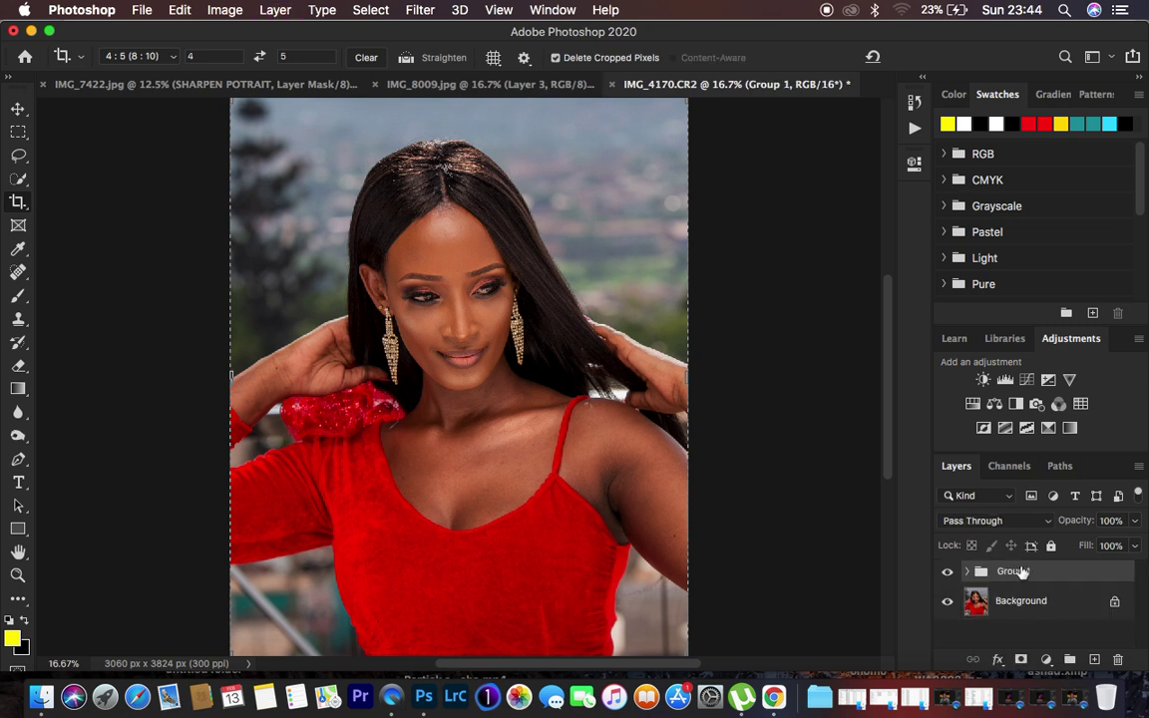
double_click(1014, 572)
type("fs")
key("Return")
left_click(967, 572)
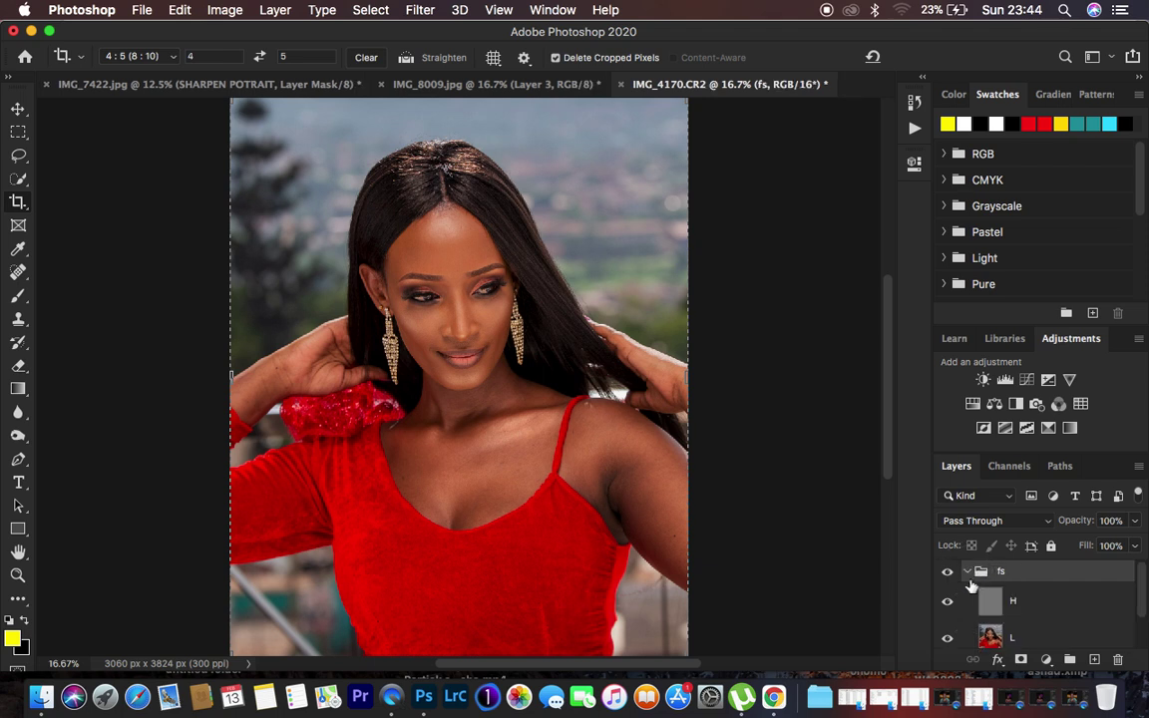
Select layer L and set up the Mixer Brush with a cleaned brush
left_click(1032, 635)
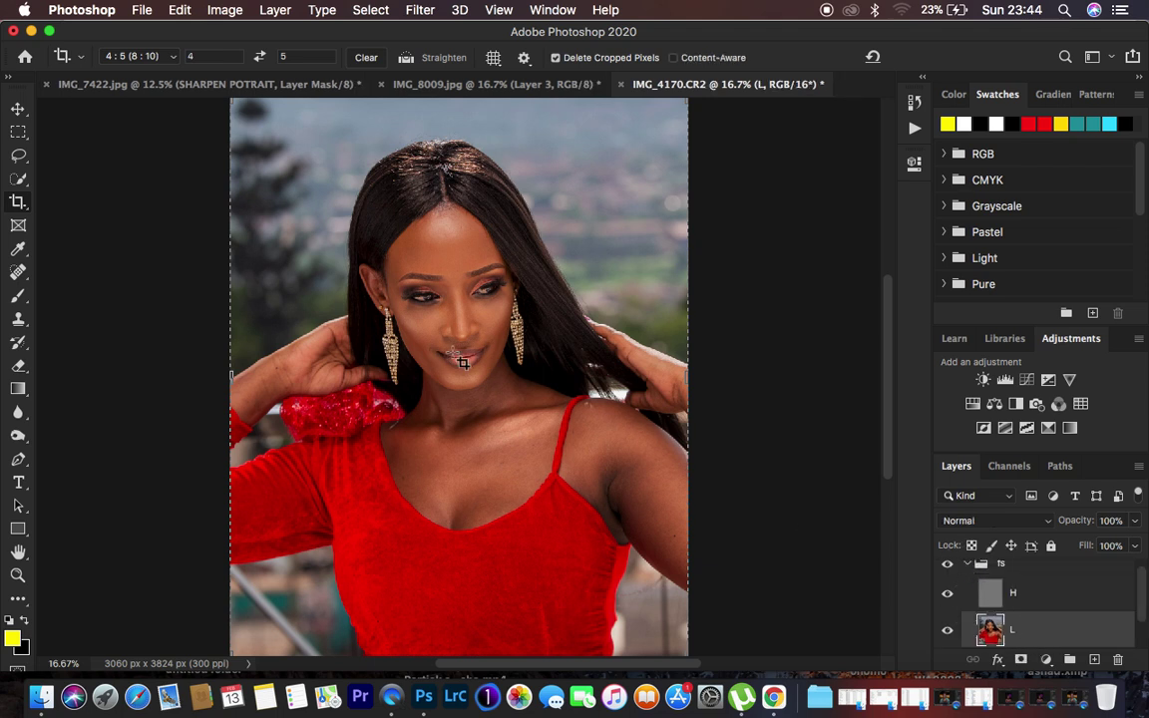
left_click(18, 295)
right_click(18, 299)
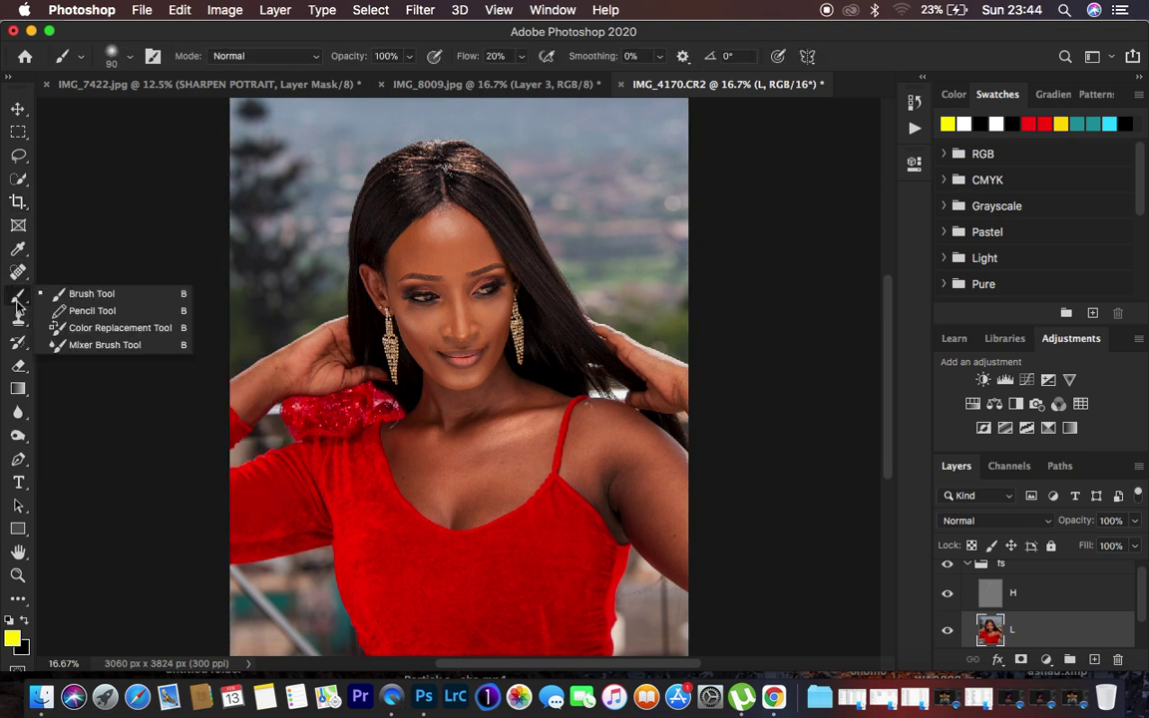
left_click(80, 342)
left_click(202, 60)
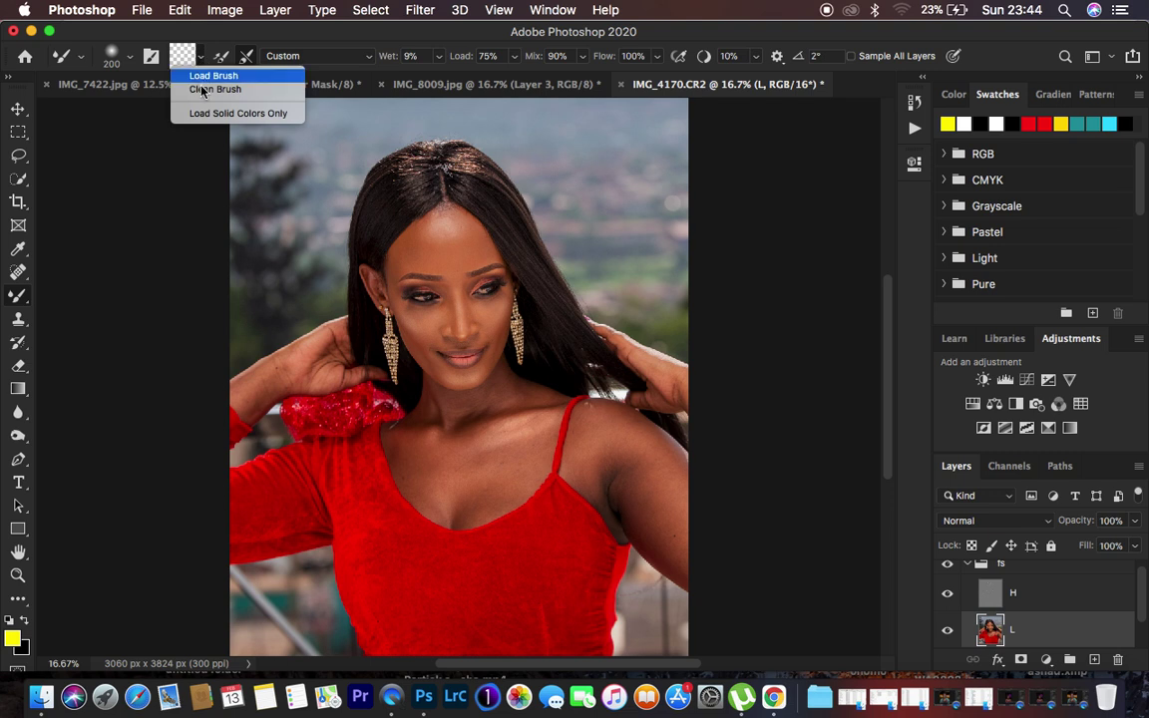
left_click(201, 91)
left_click(243, 55)
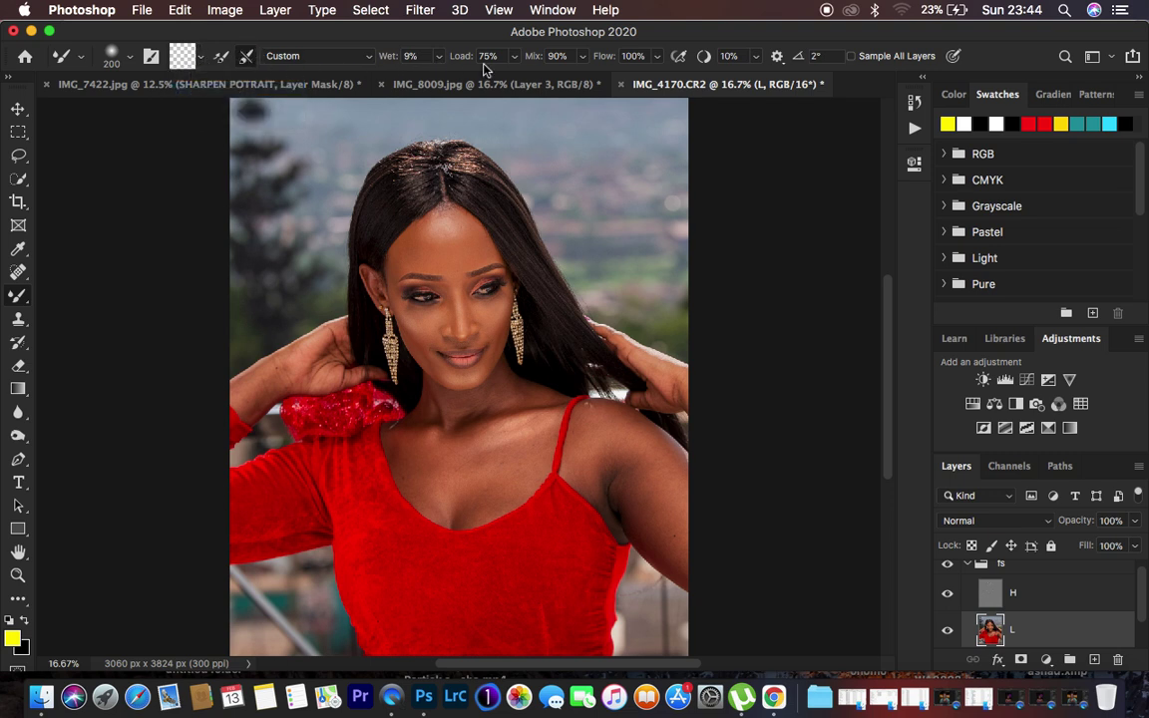
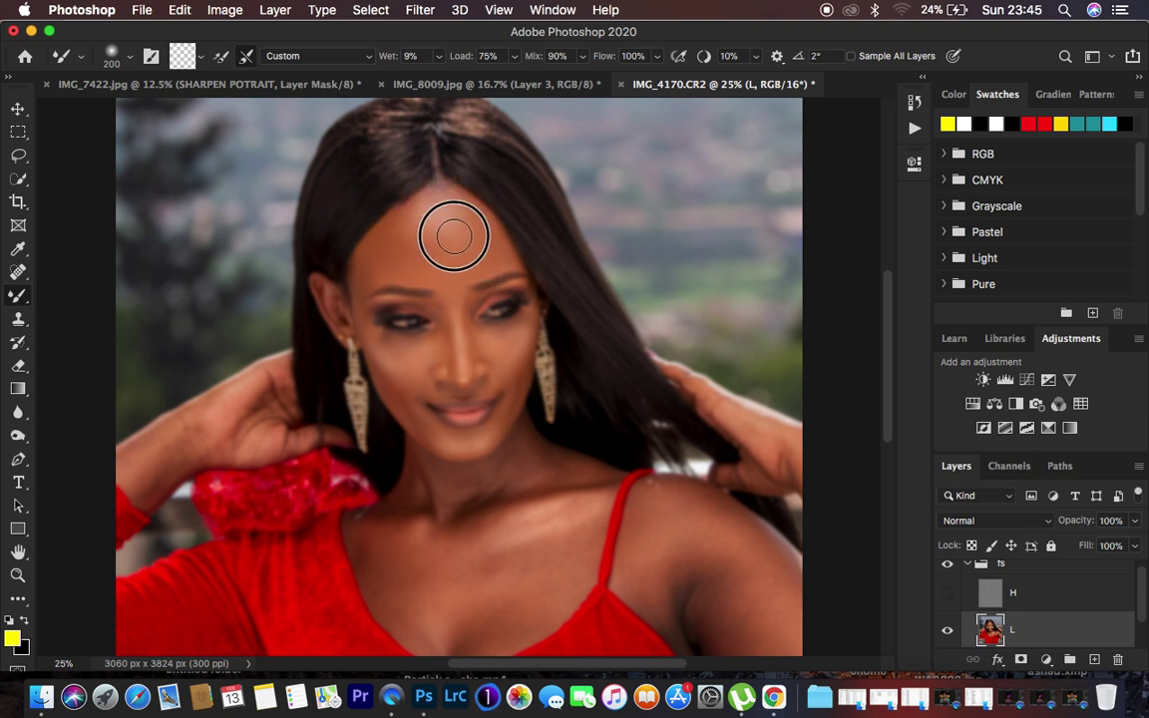
With layer H hidden, smooth the forehead, cheeks, jaw and nose on layer L using the Mixer Brush
left_click_drag(396, 255, 370, 280)
left_click_drag(381, 350, 404, 355)
mouse_move(521, 341)
left_mouse_down()
mouse_move(517, 376)
mouse_move(405, 390)
mouse_move(380, 349)
mouse_move(407, 410)
mouse_move(480, 441)
mouse_move(470, 441)
left_mouse_up()
mouse_move(523, 386)
left_mouse_down()
mouse_move(499, 410)
mouse_move(509, 402)
left_mouse_up()
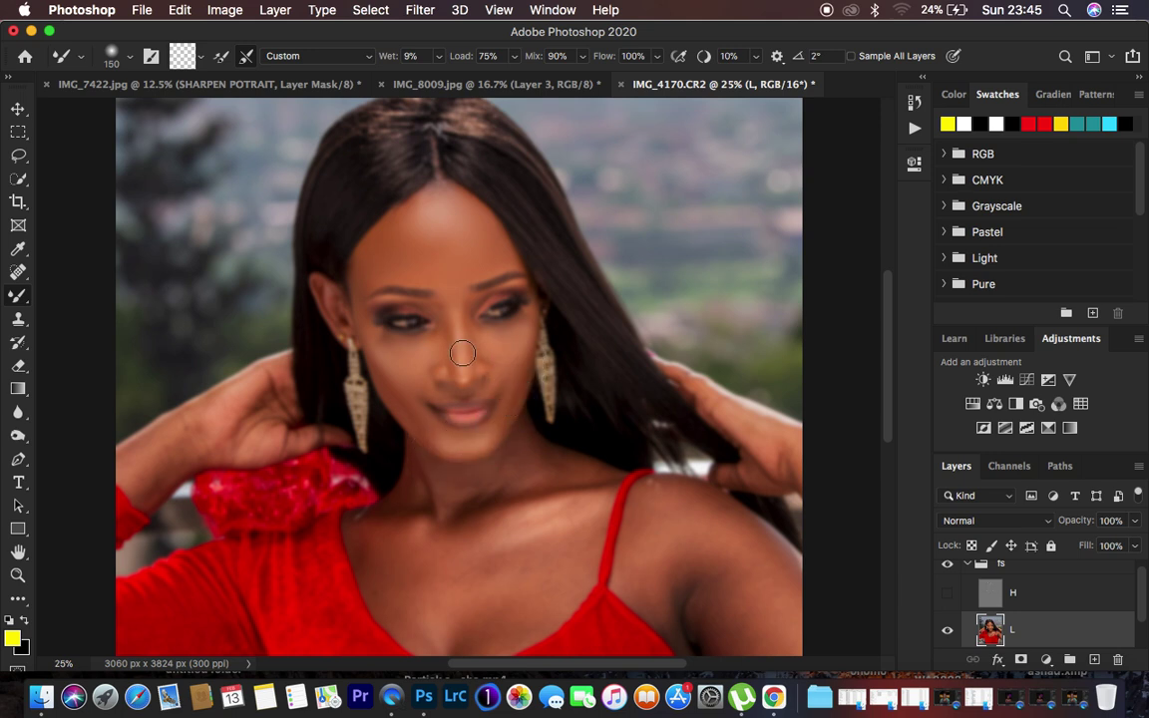
mouse_move(449, 321)
left_mouse_down()
mouse_move(447, 366)
mouse_move(438, 309)
mouse_move(471, 314)
mouse_move(471, 353)
mouse_move(468, 308)
left_mouse_up()
Smooth the chest, collarbone and bare shoulder on layer L with the Mixer Brush, using brush sizes between 200 and 400
mouse_move(438, 525)
left_mouse_down()
mouse_move(445, 485)
mouse_move(444, 556)
left_mouse_up()
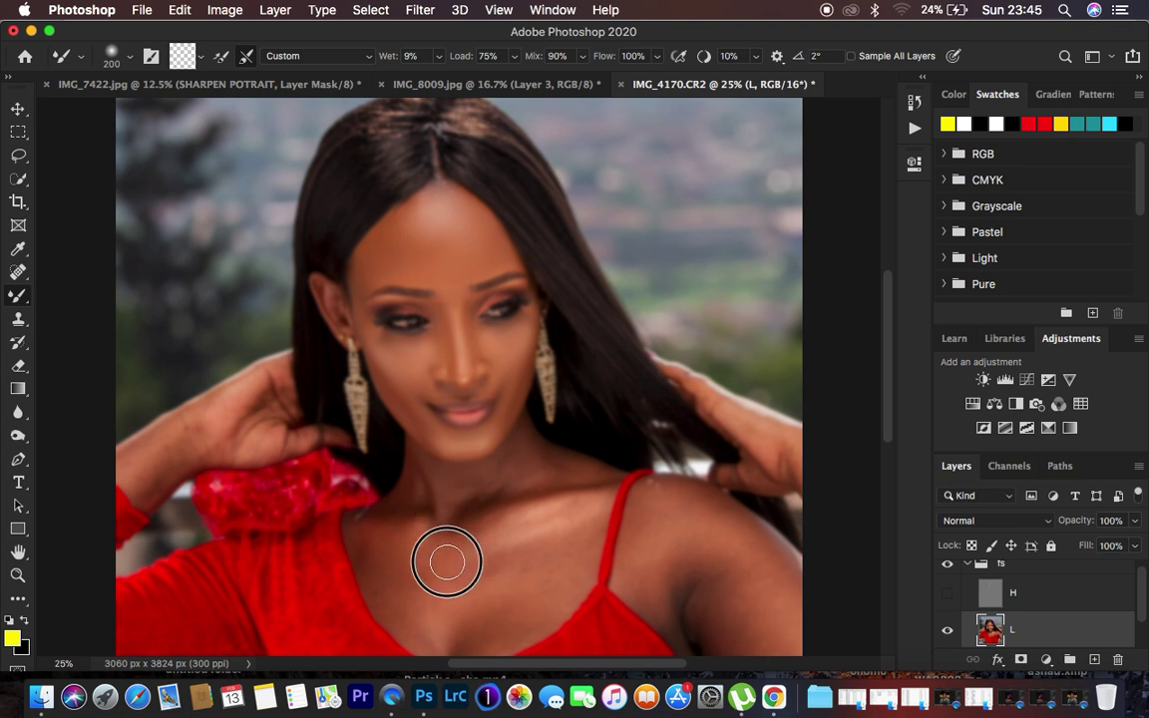
key("bracketright")
key("bracketright")
key("bracketright")
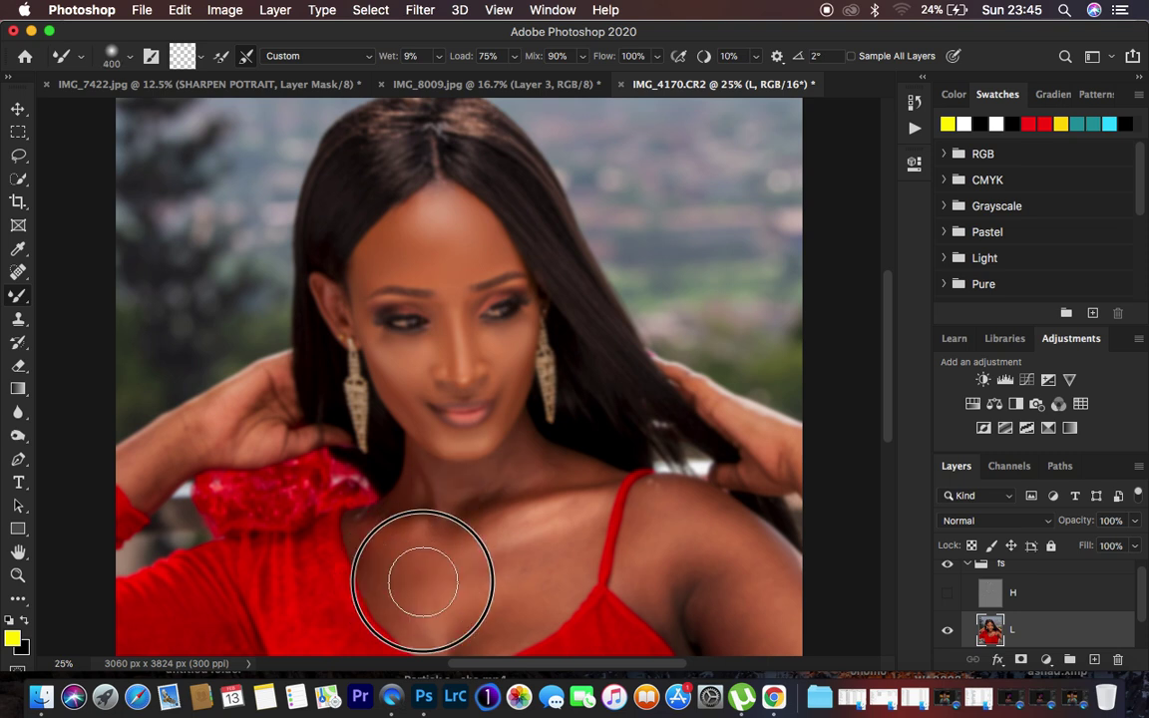
mouse_move(531, 565)
left_mouse_down()
mouse_move(481, 594)
mouse_move(411, 584)
mouse_move(450, 599)
left_mouse_up()
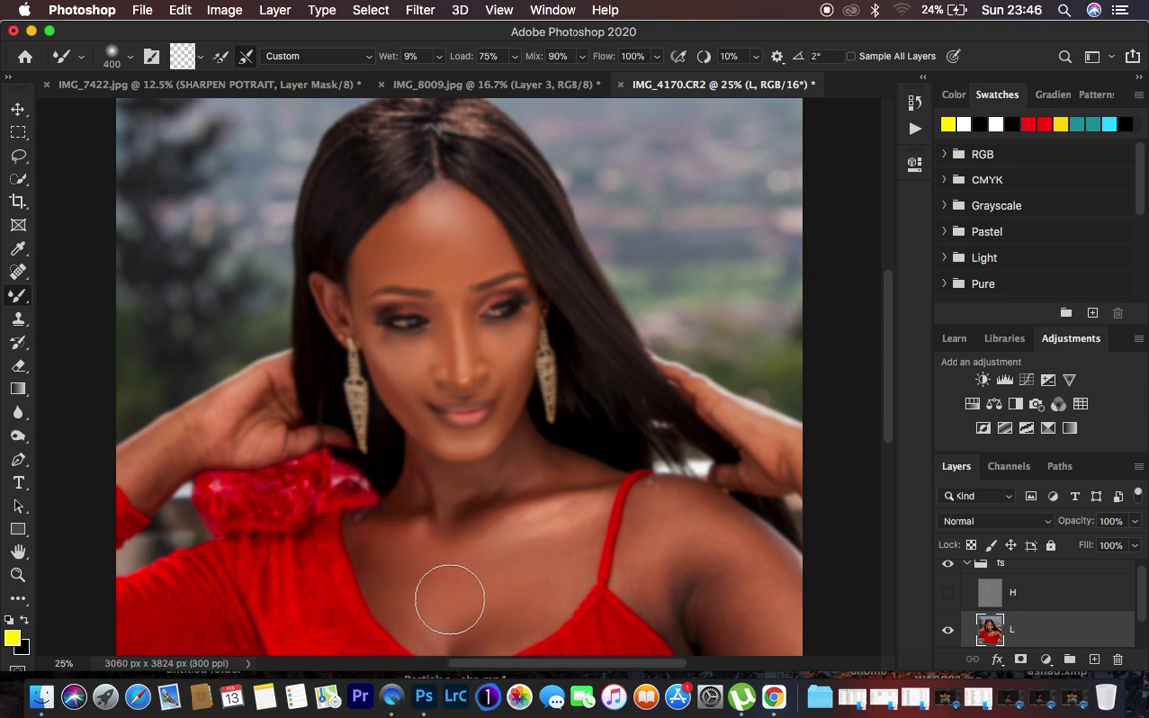
key("bracketleft")
key("bracketleft")
mouse_move(436, 523)
left_mouse_down()
mouse_move(426, 498)
mouse_move(456, 511)
mouse_move(513, 459)
mouse_move(570, 475)
mouse_move(542, 510)
mouse_move(505, 521)
mouse_move(554, 518)
left_mouse_up()
mouse_move(678, 546)
left_mouse_down()
mouse_move(705, 542)
mouse_move(736, 561)
mouse_move(681, 513)
mouse_move(667, 571)
mouse_move(715, 599)
mouse_move(647, 535)
left_mouse_up()
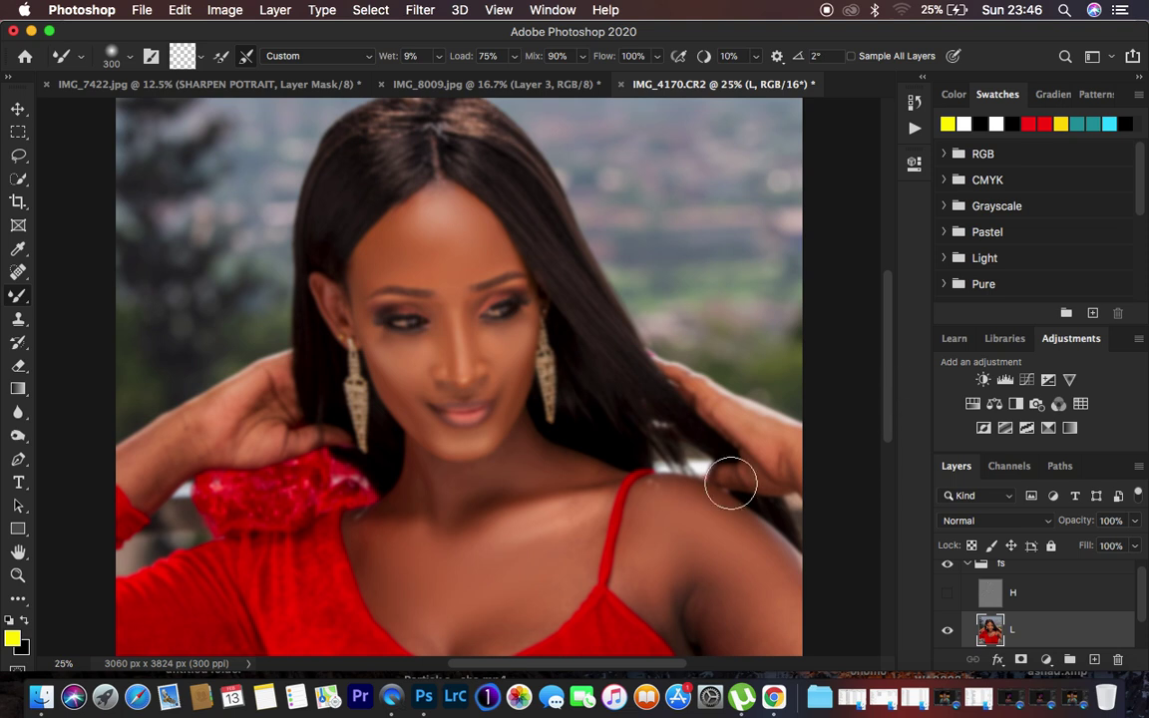
Smooth the skin of both raised arms and hands on layer L with the Mixer Brush
scroll(718, 462, "down", 5)
mouse_move(718, 462)
left_mouse_down()
mouse_move(710, 437)
mouse_move(769, 506)
mouse_move(660, 391)
mouse_move(642, 390)
mouse_move(723, 372)
mouse_move(698, 240)
mouse_move(806, 286)
mouse_move(758, 262)
left_mouse_up()
mouse_move(184, 272)
left_mouse_down()
mouse_move(200, 256)
mouse_move(153, 283)
mouse_move(200, 249)
left_mouse_up()
mouse_move(234, 204)
left_mouse_down()
mouse_move(256, 218)
mouse_move(289, 204)
left_mouse_up()
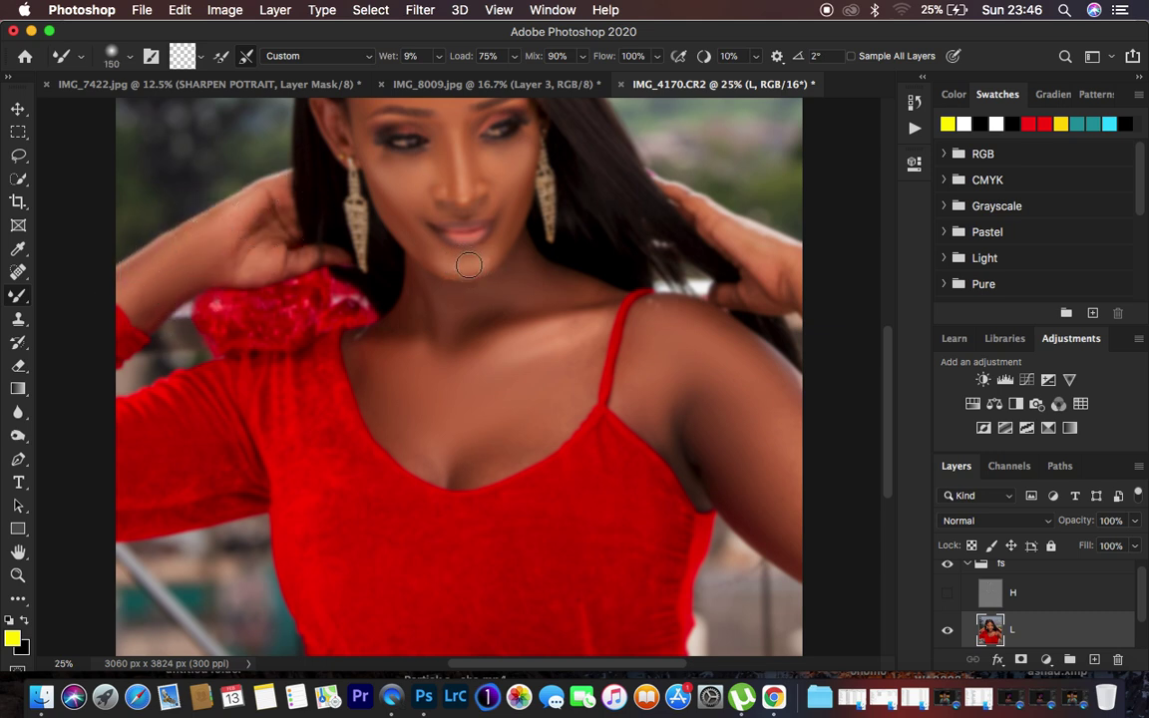
Refine the skin around the mouth, nose and cheek on layer L with a smaller Mixer Brush, and show layer H again
mouse_move(496, 227)
left_mouse_down()
mouse_move(507, 188)
mouse_move(520, 193)
mouse_move(426, 210)
mouse_move(415, 226)
mouse_move(390, 185)
mouse_move(466, 190)
left_mouse_up()
mouse_move(447, 148)
left_mouse_down()
mouse_move(441, 158)
mouse_move(447, 141)
mouse_move(475, 171)
mouse_move(472, 196)
mouse_move(513, 159)
mouse_move(502, 210)
mouse_move(419, 214)
mouse_move(441, 261)
mouse_move(472, 264)
mouse_move(520, 208)
left_mouse_up()
scroll(551, 182, "up", 3)
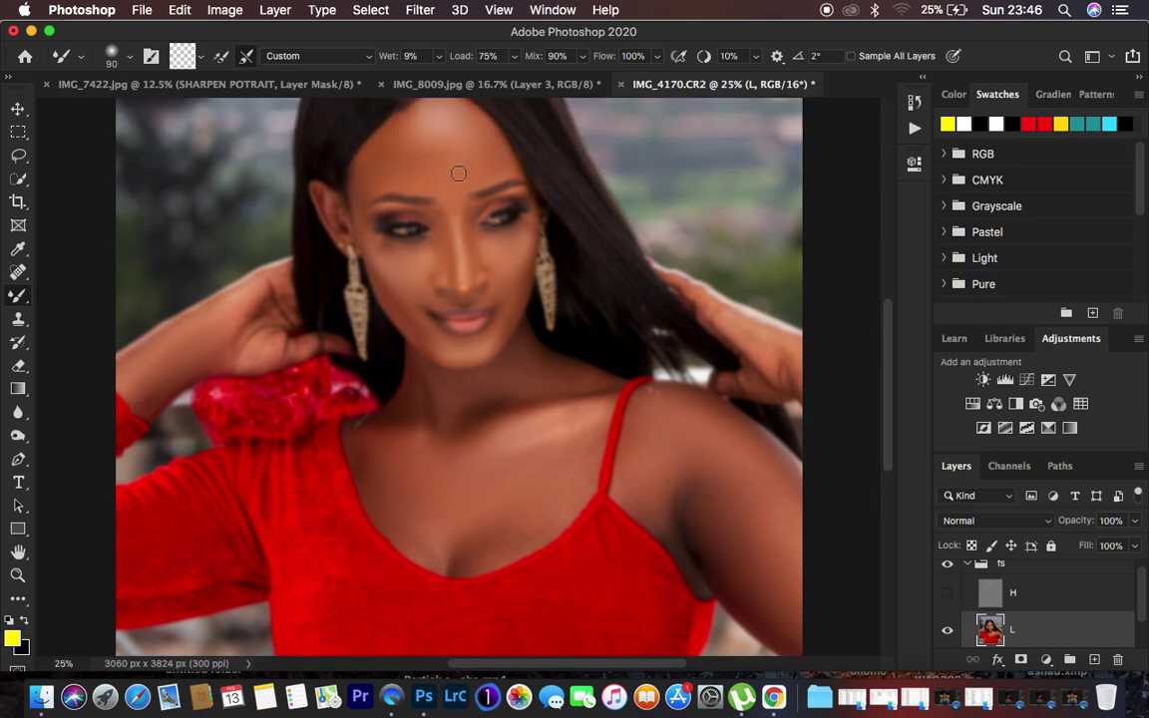
left_click(947, 593)
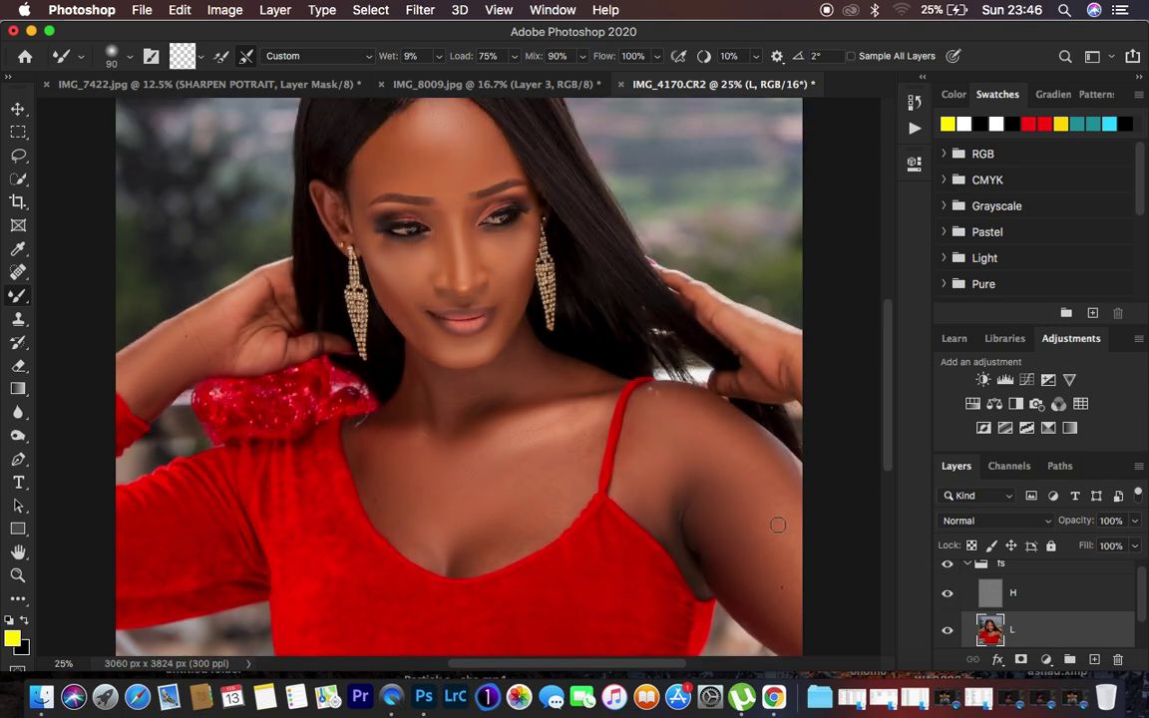
Compare the portrait before and after smoothing by toggling the fs group's visibility, and examine the whole image
left_click(947, 564)
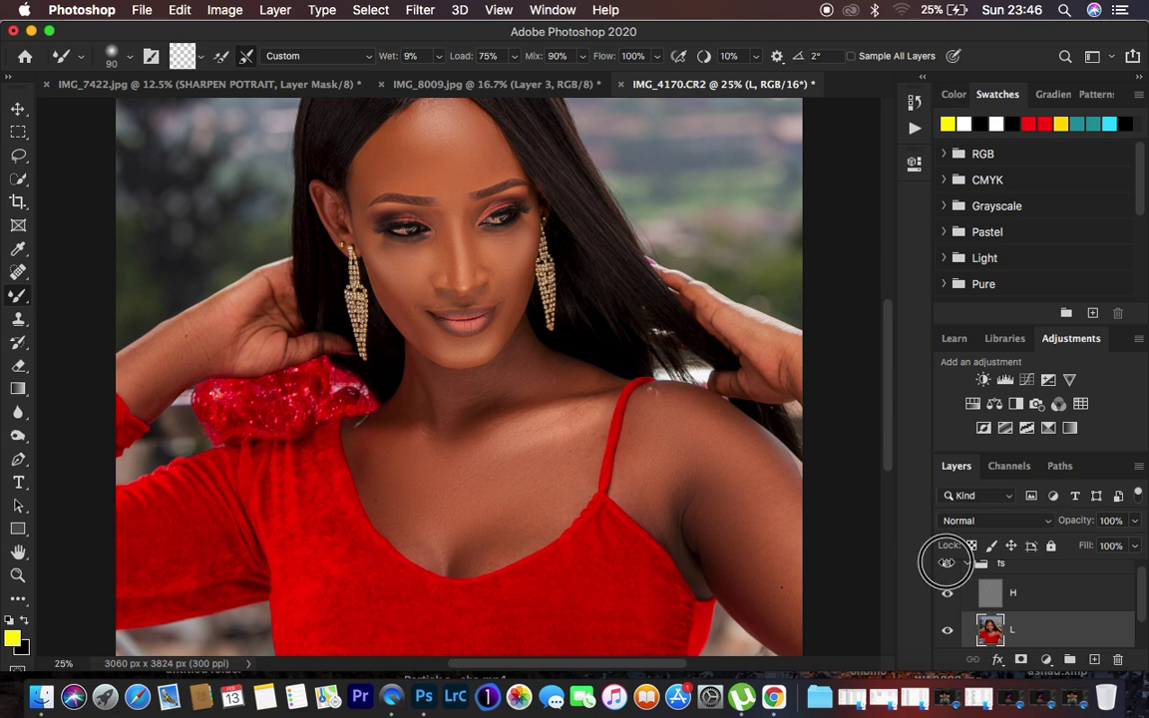
left_click(947, 563)
left_click(947, 565)
left_click(948, 564)
key("super+minus")
key("super+minus")
key("super+minus")
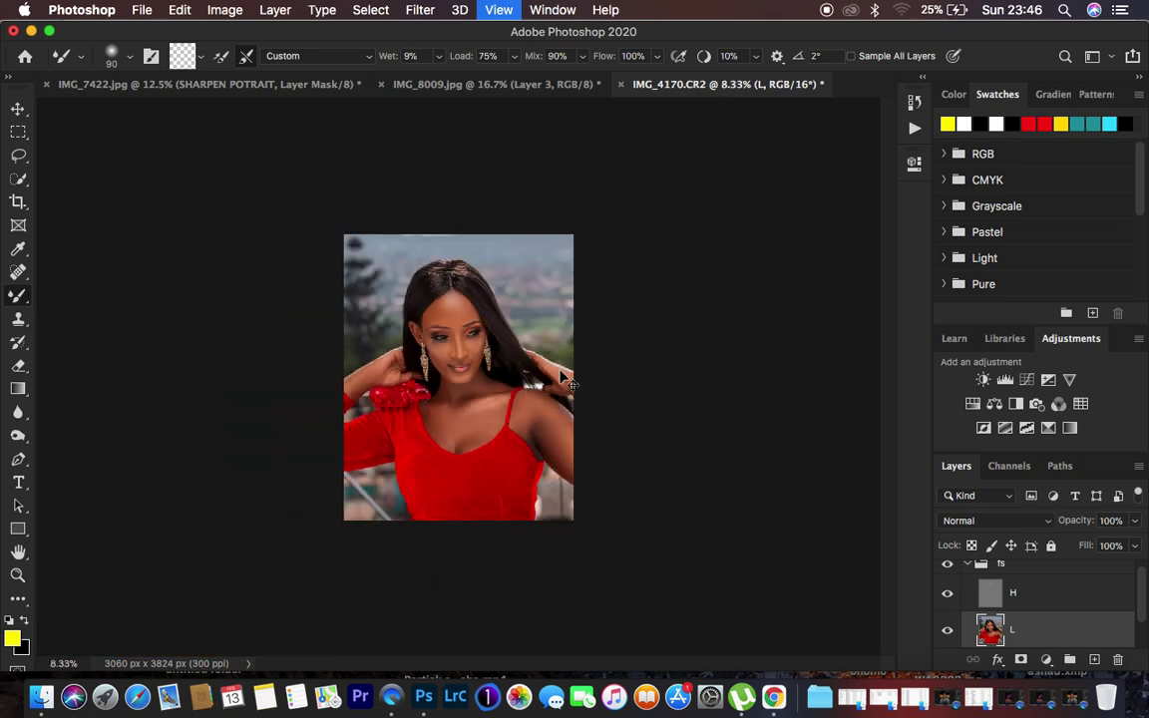
key("super+equal")
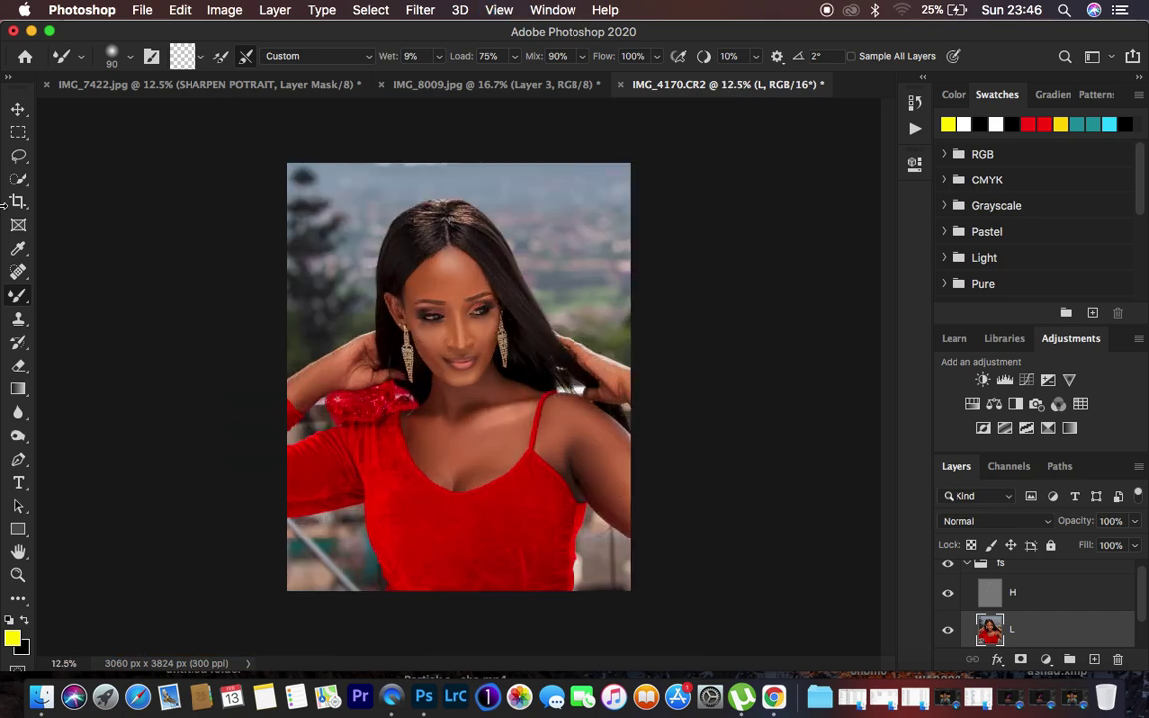
Lasso the forehead skin on layer L with a 22 px feather and apply a Gaussian Blur with a radius of 21 pixels
left_click(18, 156)
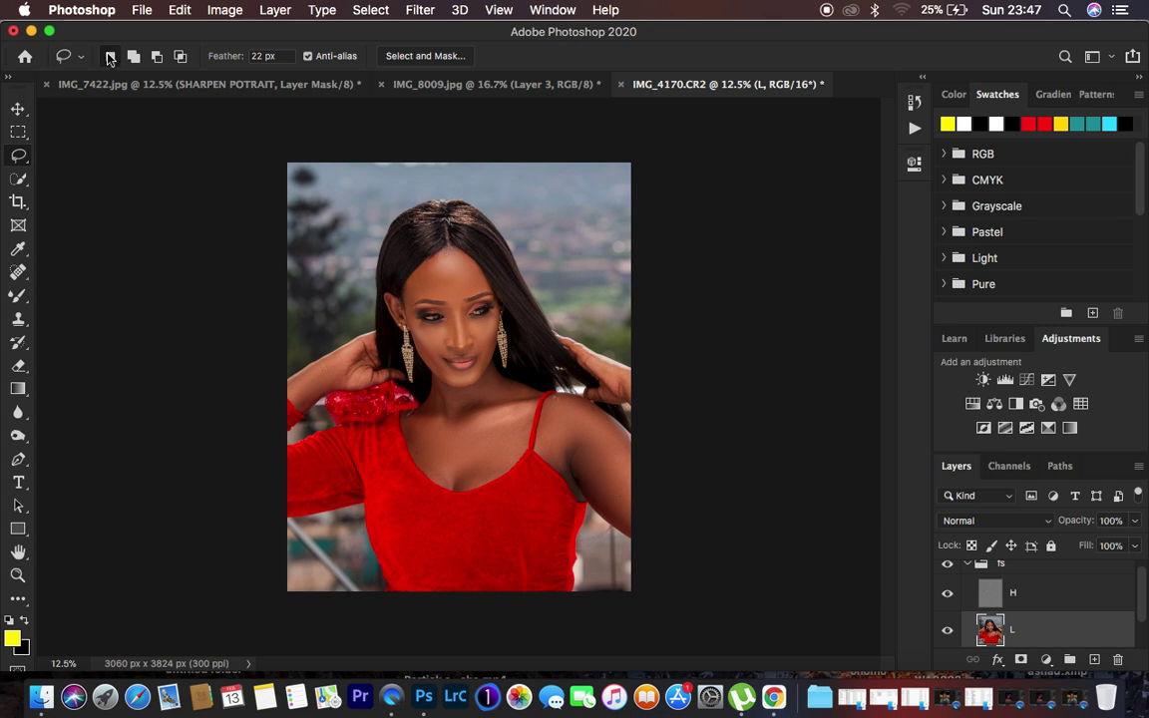
key("super+equal")
key("super+equal")
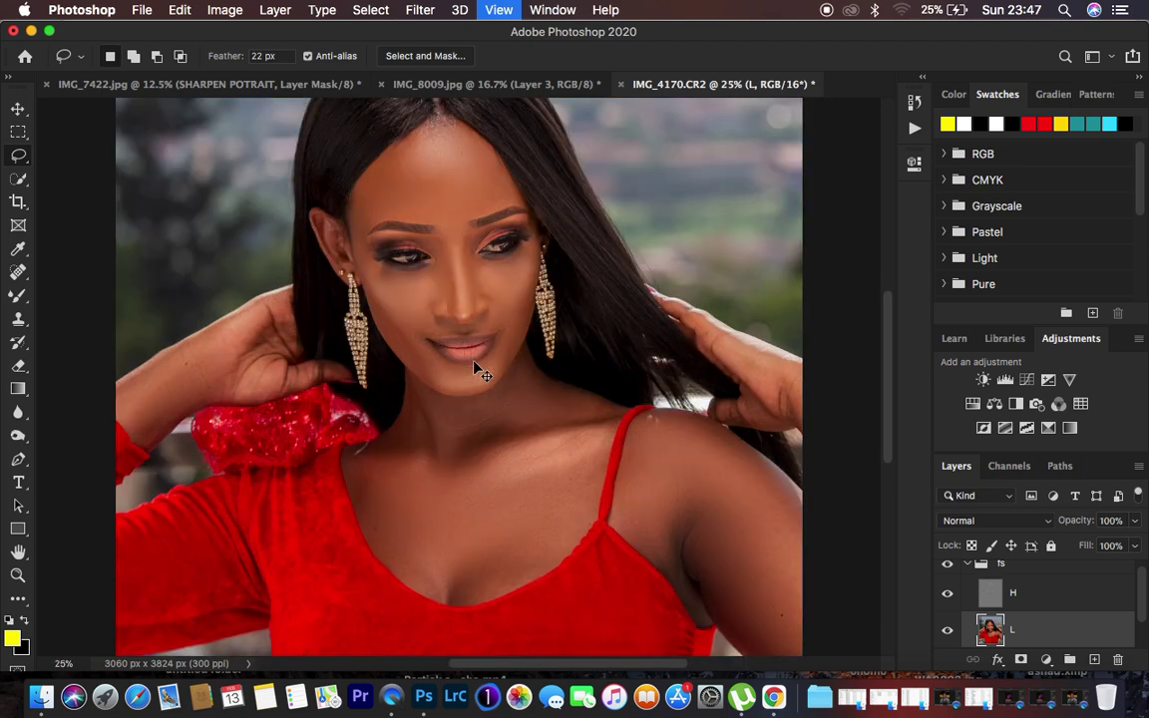
scroll(623, 363, "up", 3)
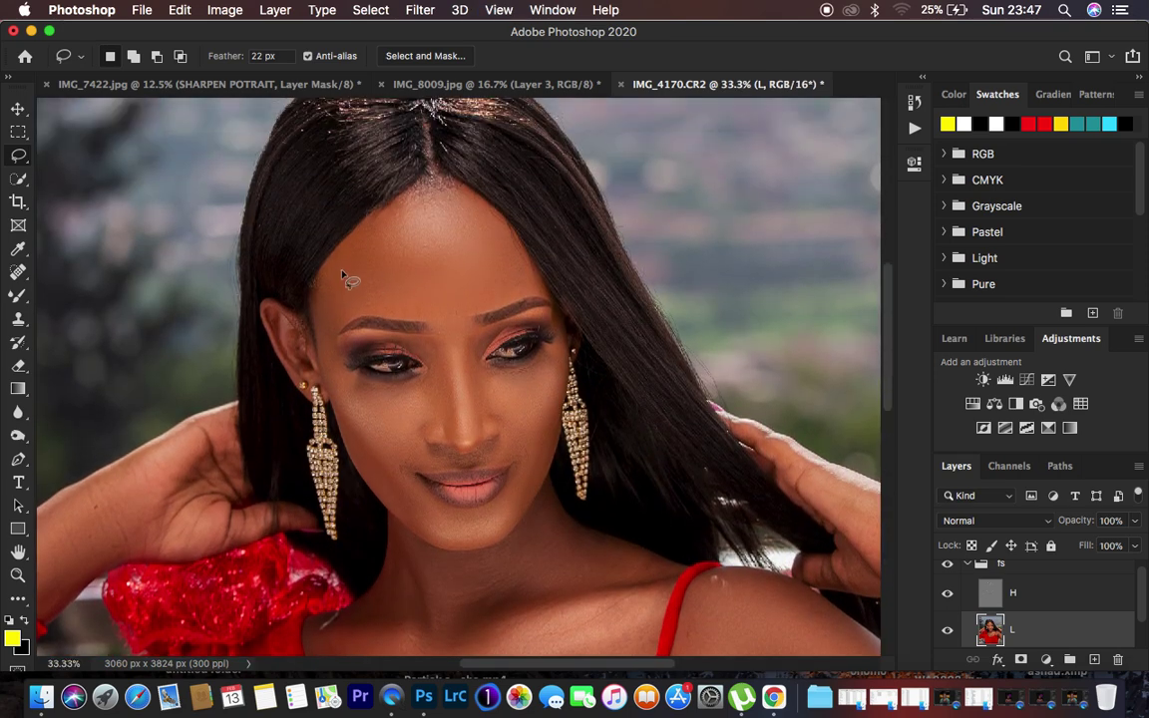
mouse_move(321, 276)
left_mouse_down()
mouse_move(393, 209)
mouse_move(426, 197)
mouse_move(486, 216)
mouse_move(532, 291)
mouse_move(512, 290)
mouse_move(462, 336)
mouse_move(418, 316)
mouse_move(343, 322)
mouse_move(317, 307)
left_mouse_up()
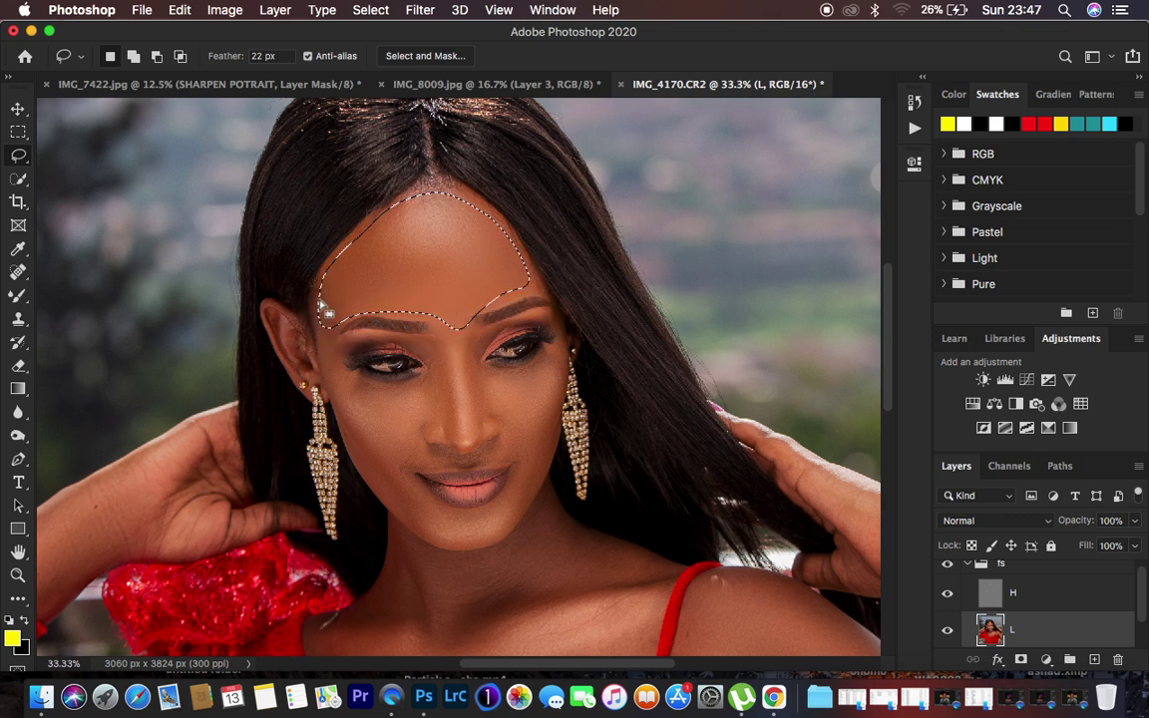
left_click(416, 10)
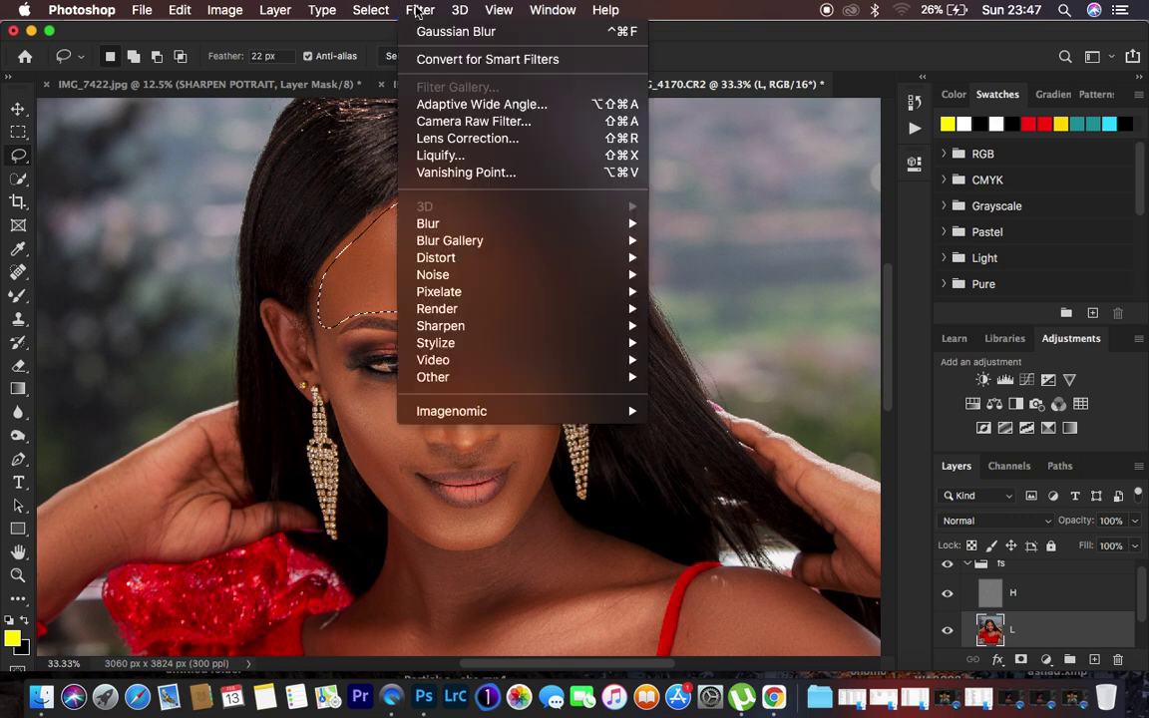
mouse_move(493, 222)
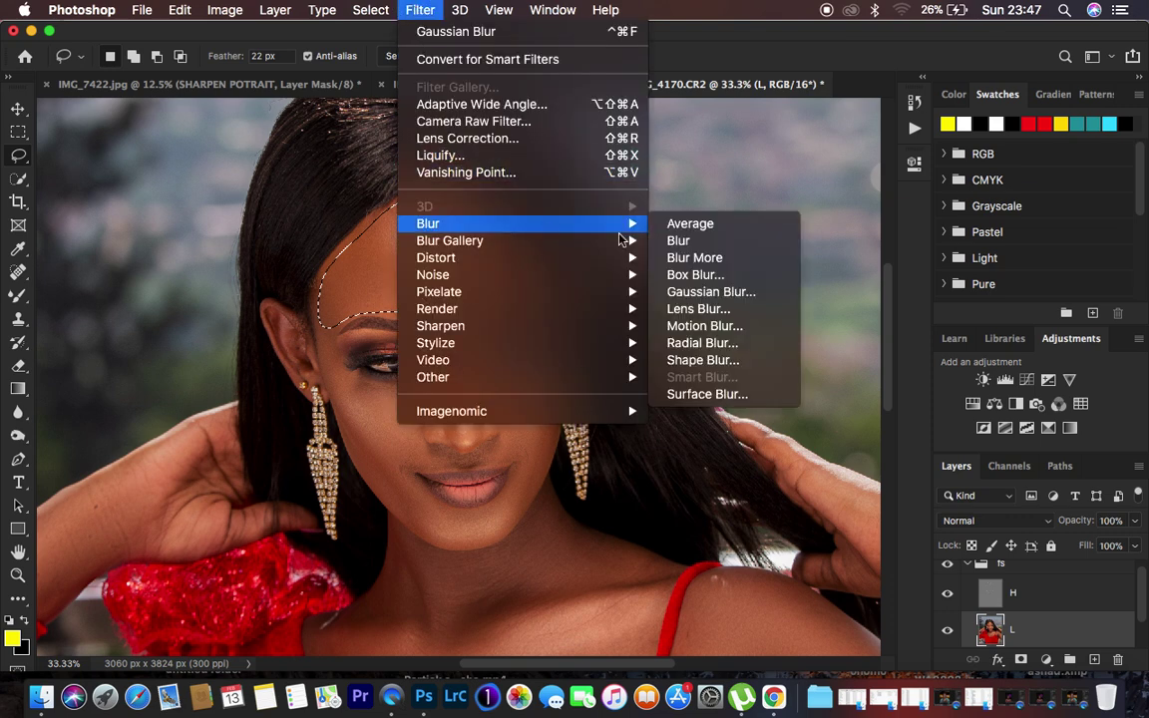
left_click(748, 294)
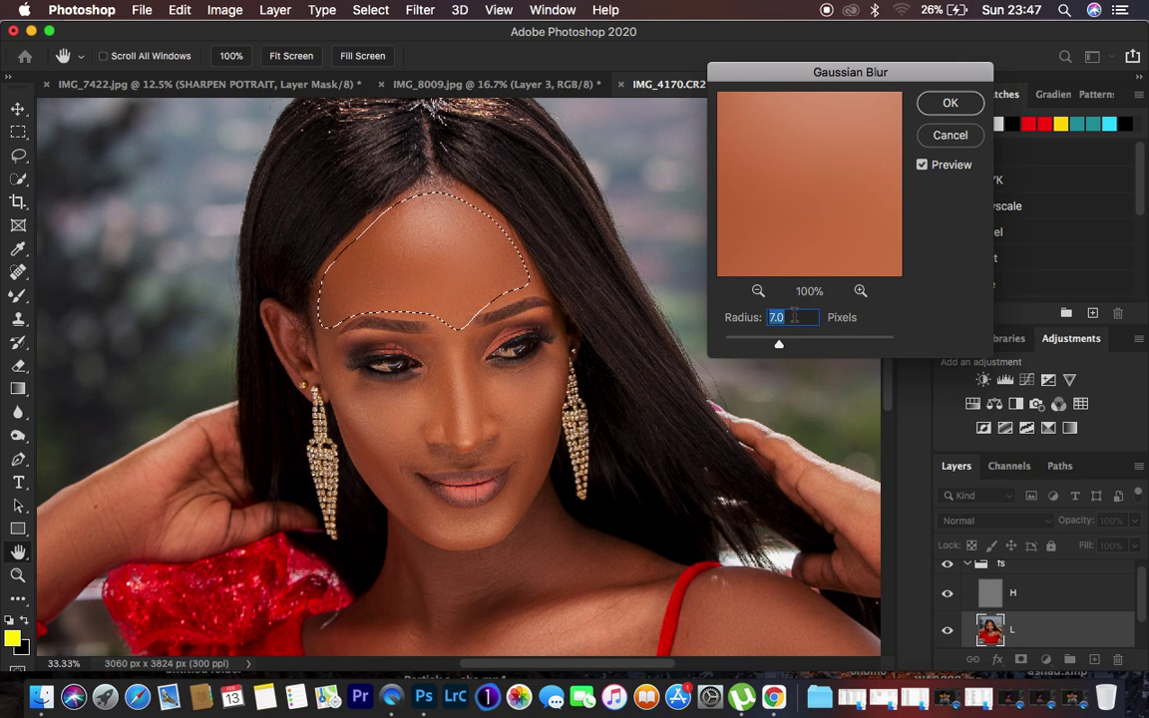
type("2")
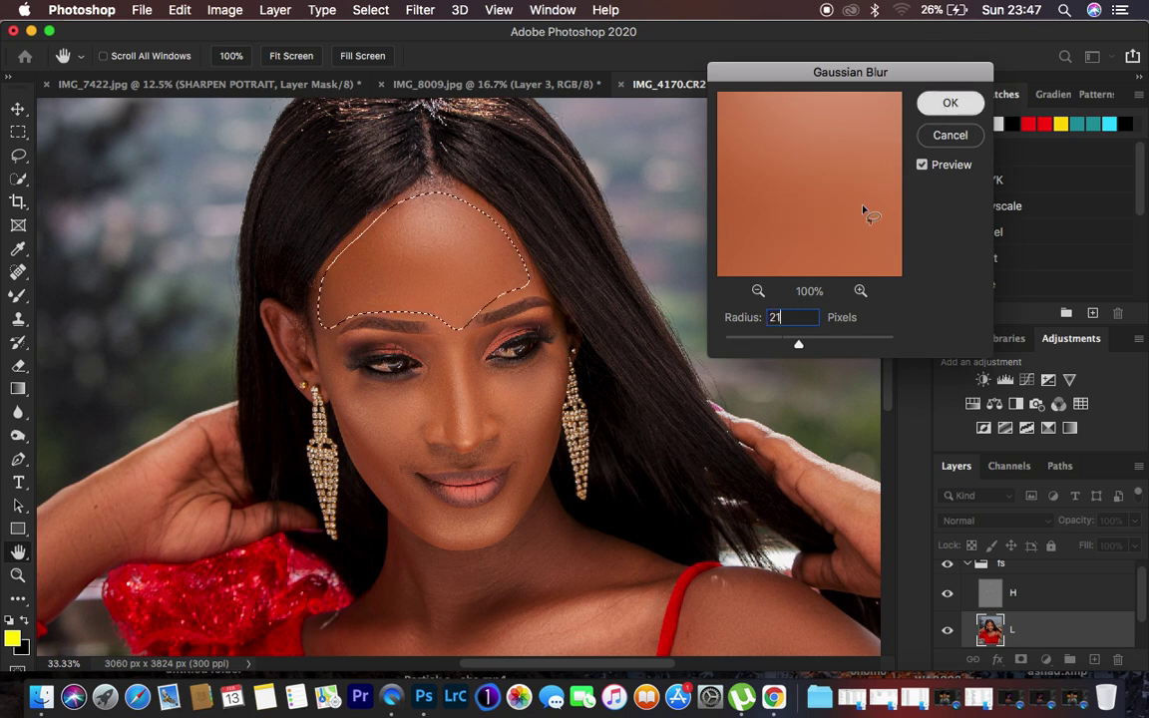
type("1")
key("Return")
Lasso the skin under each eye on layer L in turn and reapply the 21-pixel Gaussian Blur to each selection, clearing the selection
mouse_move(337, 371)
left_mouse_down()
mouse_move(431, 377)
mouse_move(432, 426)
mouse_move(385, 461)
mouse_move(339, 377)
left_mouse_up()
right_click(389, 419)
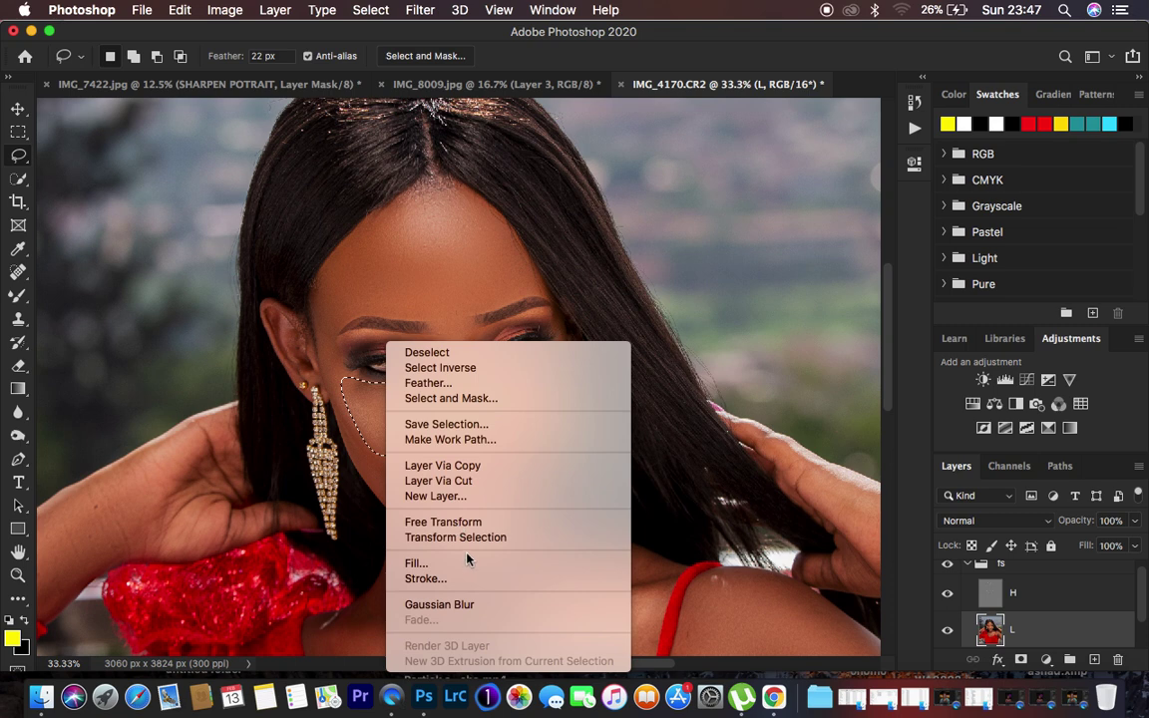
left_click(464, 604)
left_click(449, 372)
mouse_move(468, 372)
left_mouse_down()
mouse_move(559, 359)
mouse_move(555, 408)
mouse_move(528, 460)
mouse_move(489, 369)
left_mouse_up()
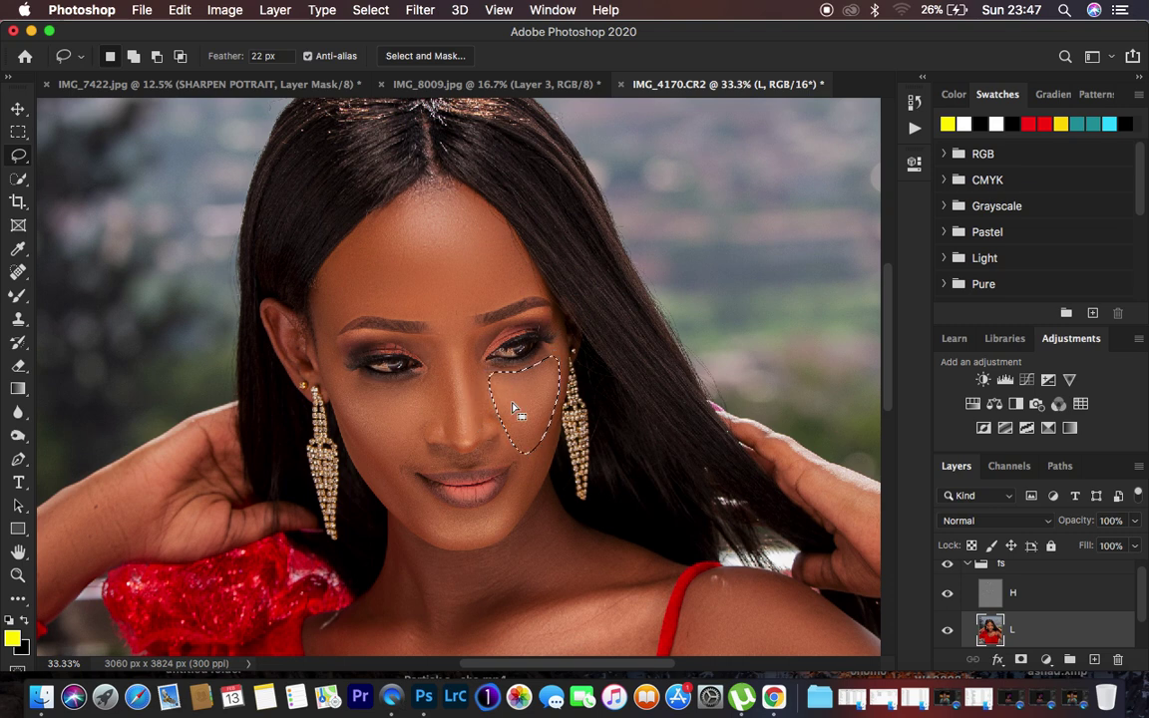
right_click(515, 411)
left_click(588, 607)
key("ctrl+d")
Lasso the skin along both sides of the mouth and jaw on layer L in turn, reapply the Gaussian Blur, and deselect
mouse_move(391, 449)
left_mouse_down()
mouse_move(393, 504)
mouse_move(440, 538)
mouse_move(399, 449)
left_mouse_up()
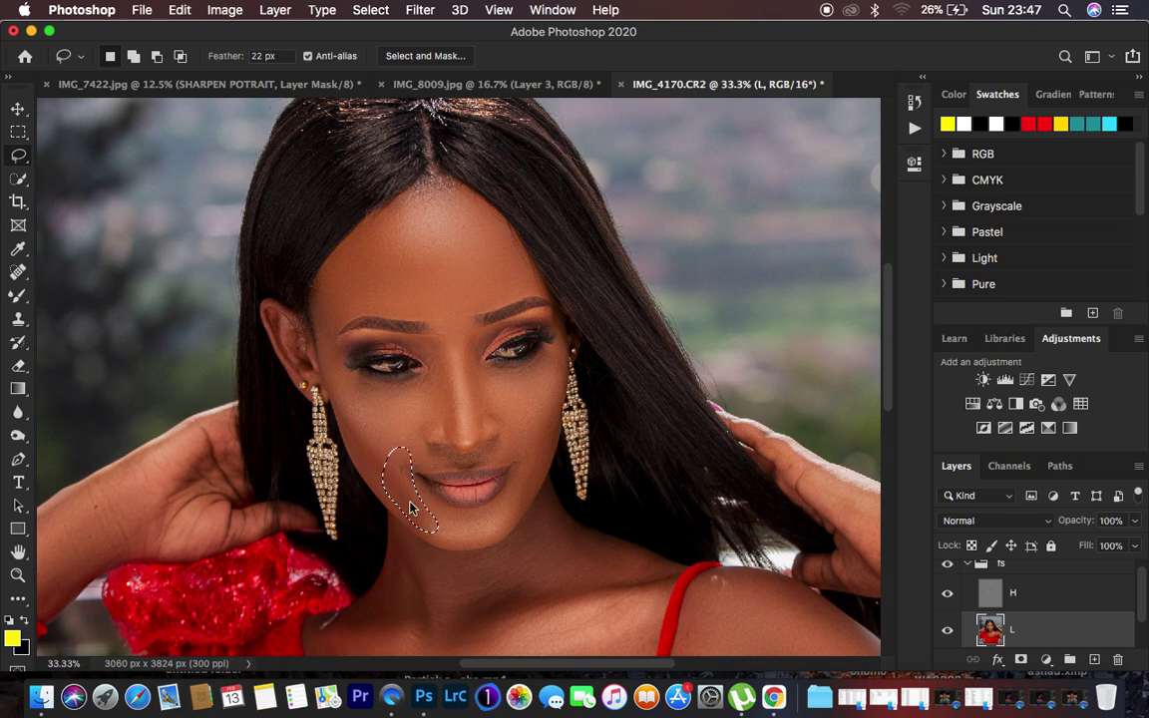
right_click(410, 507)
left_click(488, 604)
key("ctrl+d")
mouse_move(521, 459)
left_mouse_down()
mouse_move(510, 498)
mouse_move(457, 533)
mouse_move(496, 535)
mouse_move(535, 477)
left_mouse_up()
right_click(532, 477)
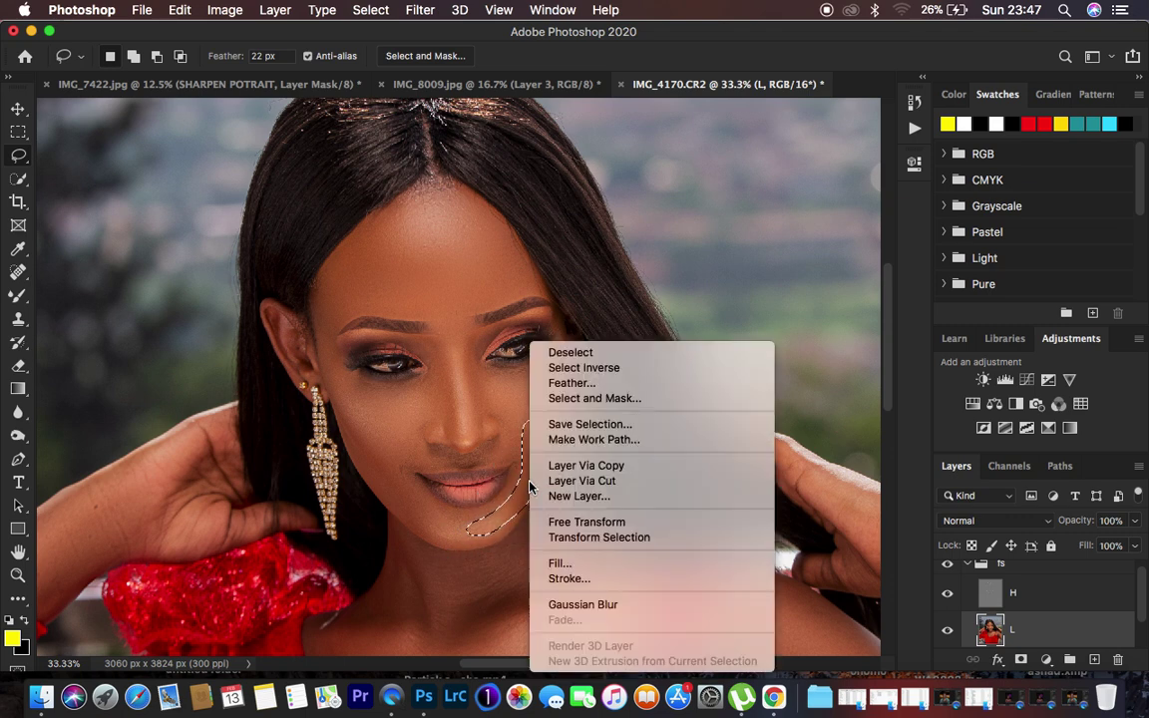
left_click(585, 605)
key("ctrl+d")
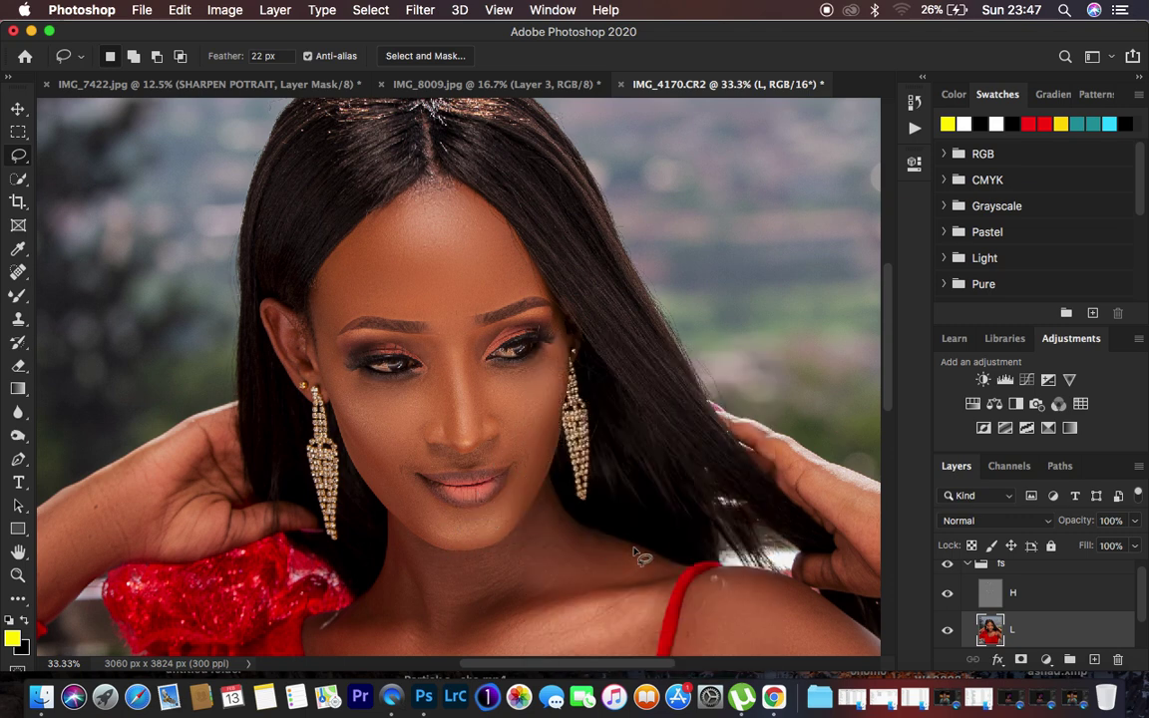
Select layer H and choose the Clone Stamp with its sampling restricted to the current layer
key("super+minus")
key("super+minus")
key("super+minus")
key("super+minus")
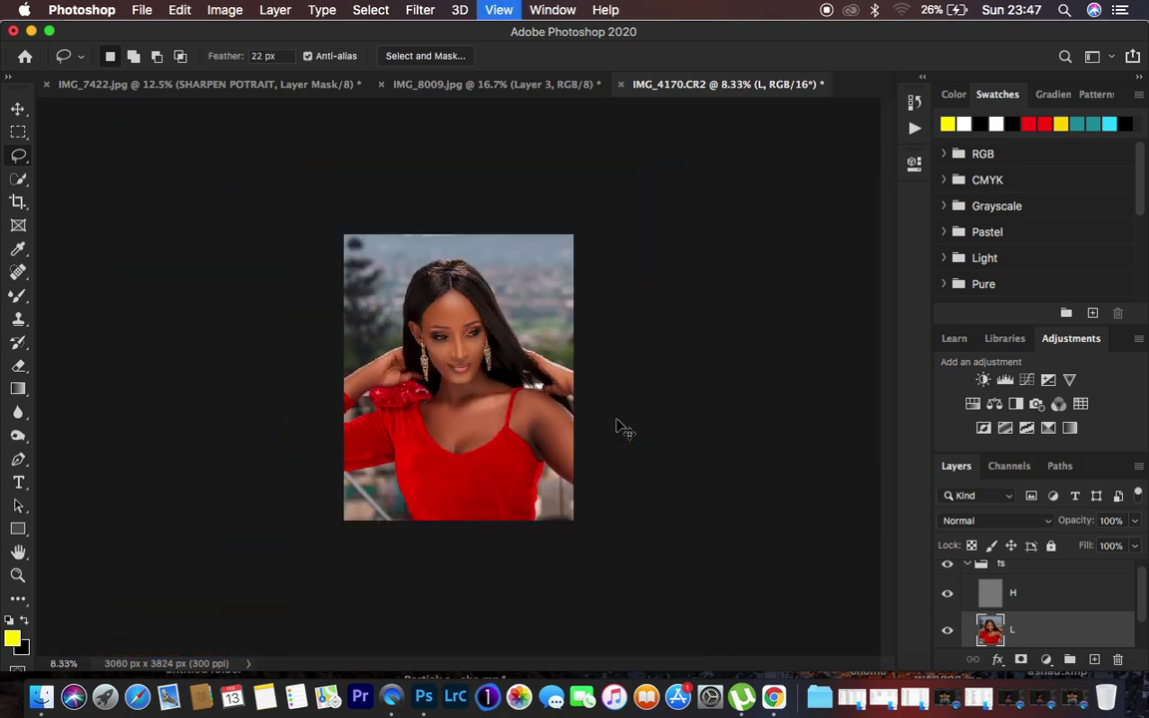
key("super+equal")
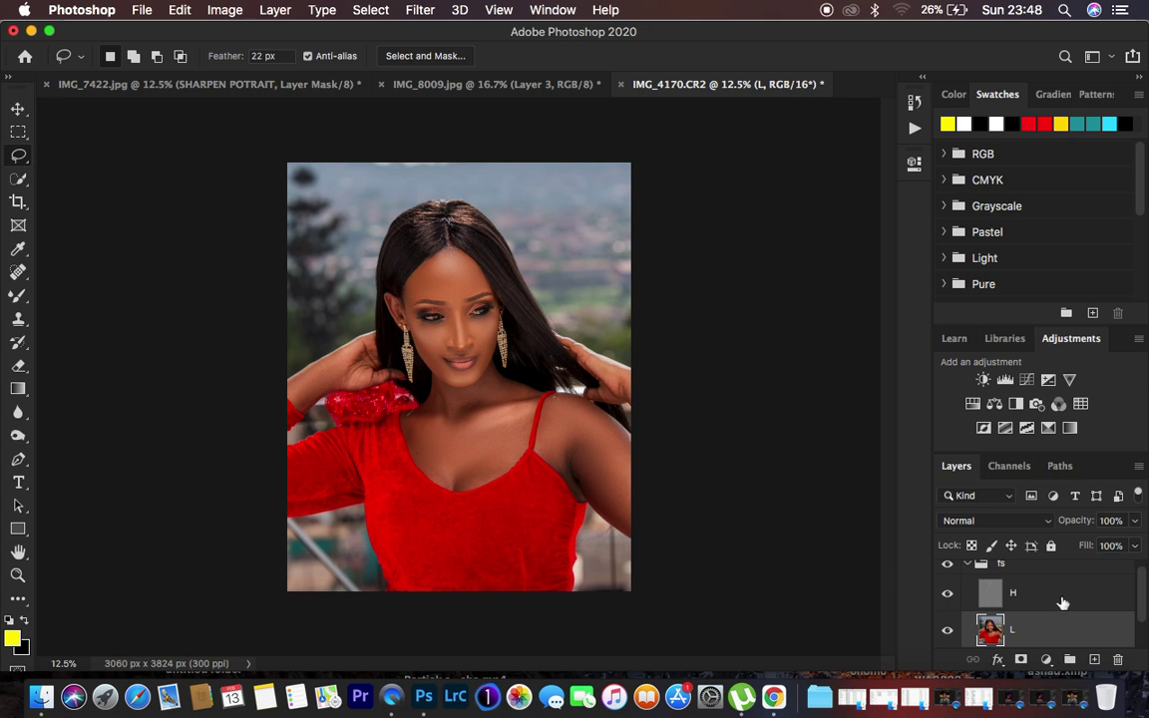
left_click(1027, 599)
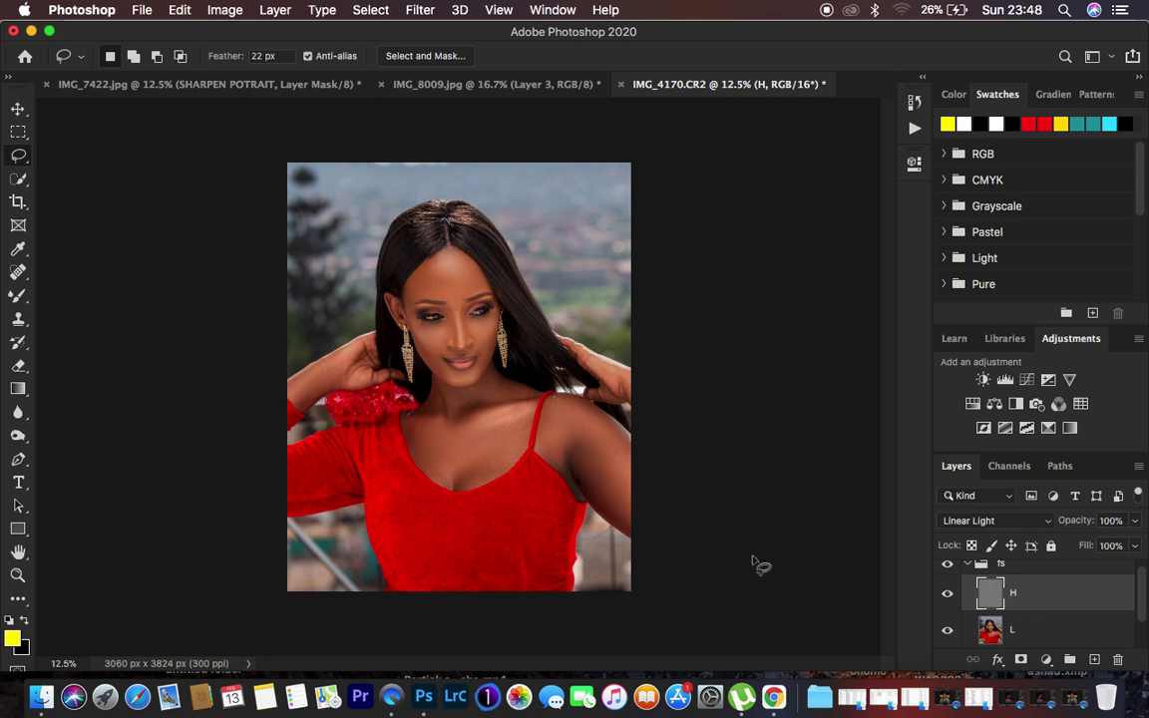
left_click(19, 320)
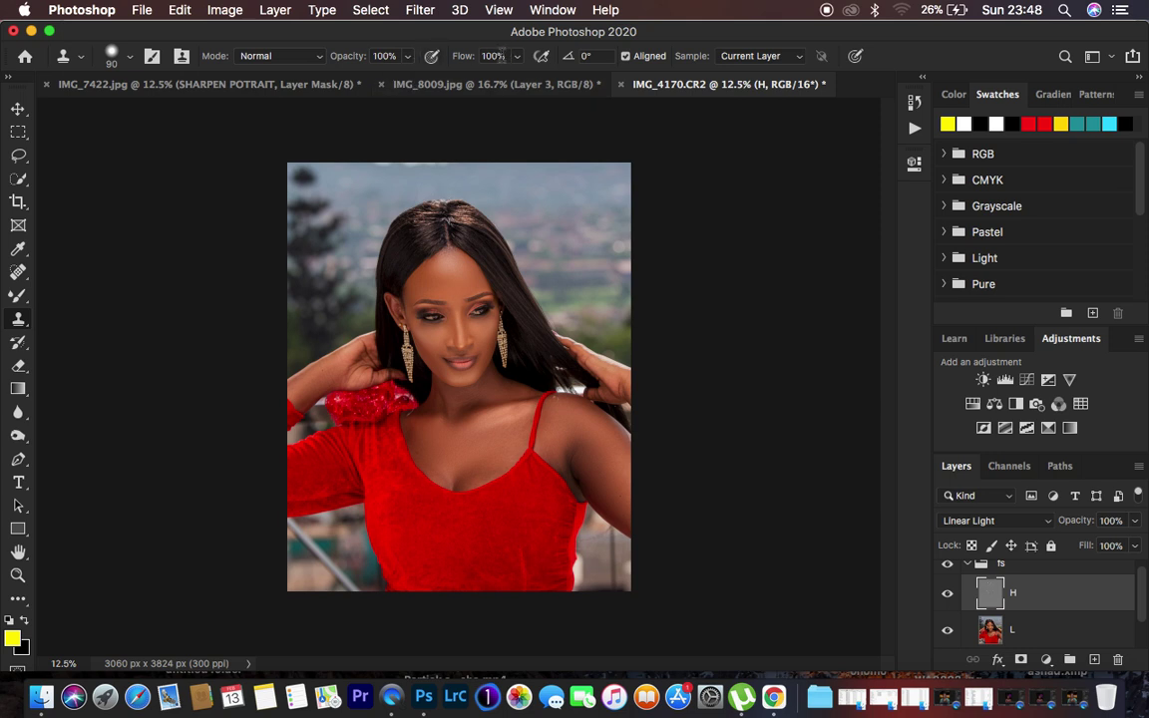
left_click(758, 57)
left_click(756, 55)
Clone clean skin texture over the lines on both sides of the mouth on layer H with a 35 px Clone Stamp
key("super+equal")
key("super+equal")
key("super+equal")
key("super+equal")
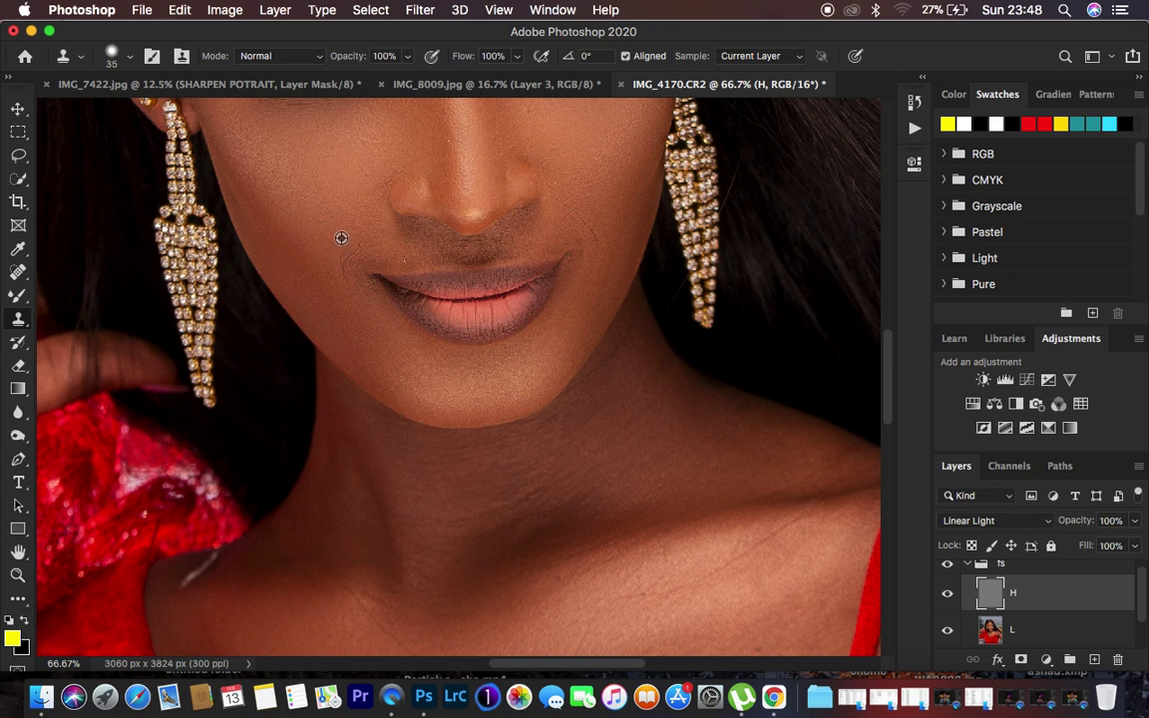
left_click(341, 238, "alt")
mouse_move(349, 250)
left_mouse_down()
mouse_move(338, 276)
mouse_move(349, 297)
mouse_move(434, 256)
left_mouse_up()
mouse_move(565, 203)
left_mouse_down()
mouse_move(597, 243)
mouse_move(606, 218)
mouse_move(581, 248)
mouse_move(595, 249)
mouse_move(579, 251)
mouse_move(579, 230)
left_mouse_up()
left_click(535, 124, "alt")
Clone clean skin texture over the blemishes on the forehead and upper face on layer H
scroll(596, 222, "up", 5)
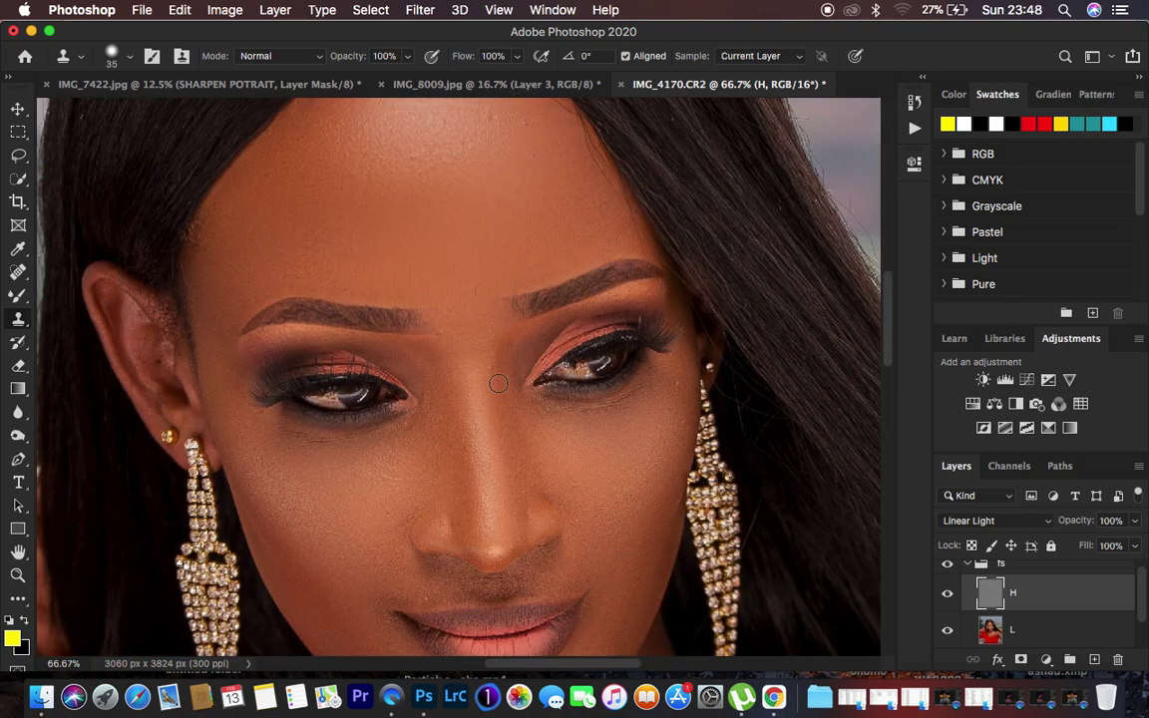
left_click(463, 324, "alt")
left_click(343, 249)
left_click(523, 120)
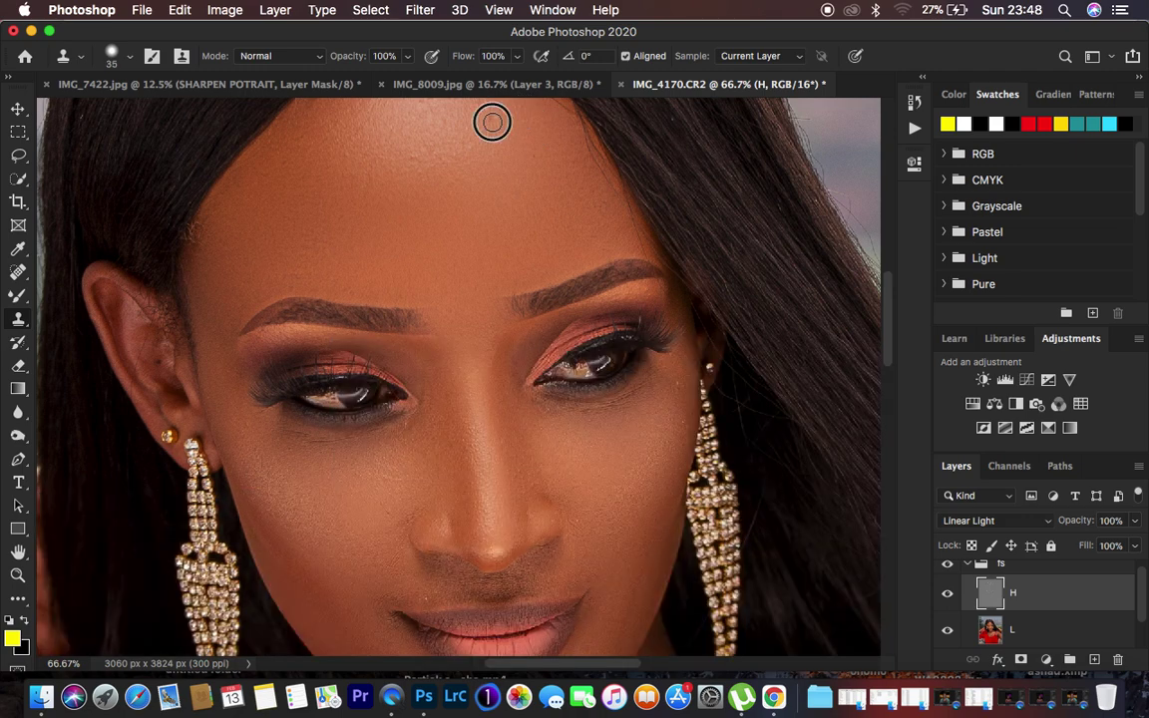
left_click(505, 122)
scroll(520, 257, "down", 5)
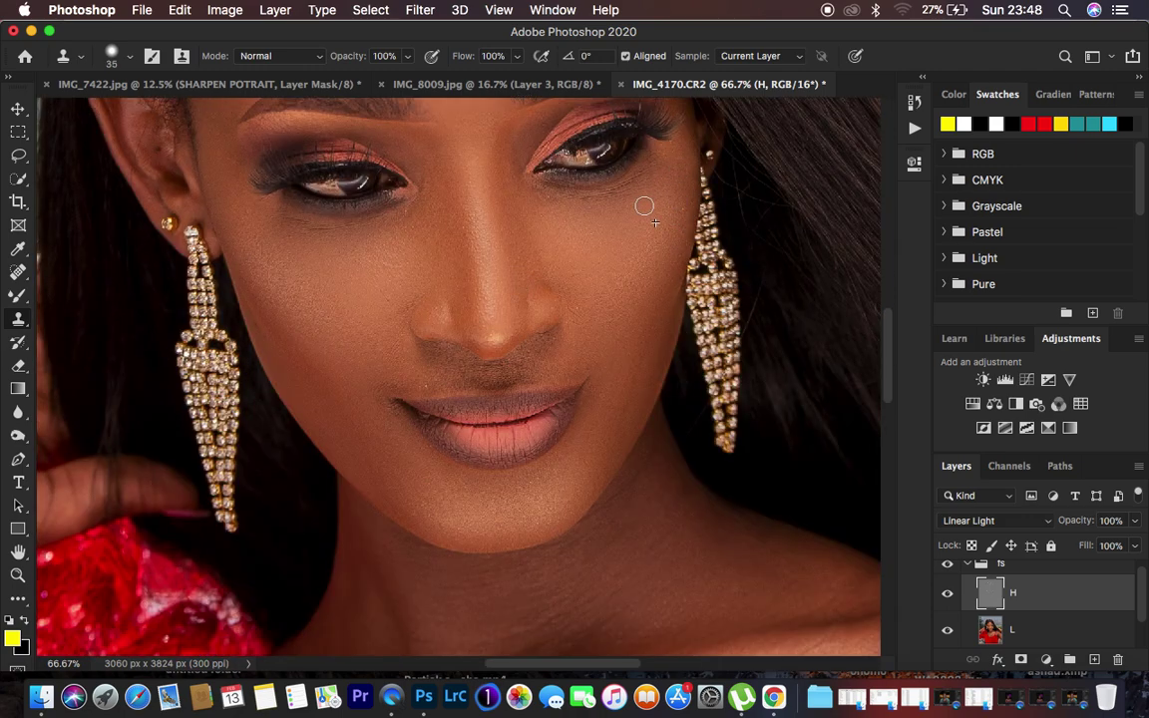
left_click(429, 243, "alt")
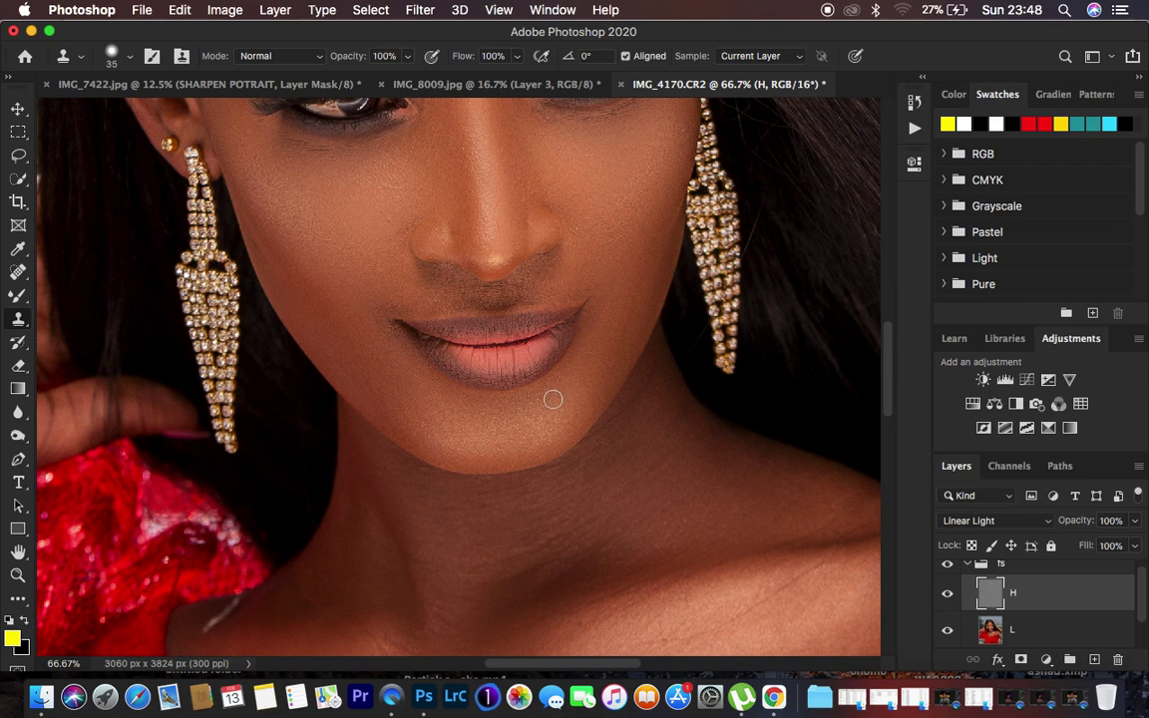
Clone away the creases and spots on the neck and chest on layer H with a 40 to 50 px Clone Stamp
left_click(658, 501, "alt")
scroll(659, 529, "down", 5)
scroll(659, 526, "down", 10)
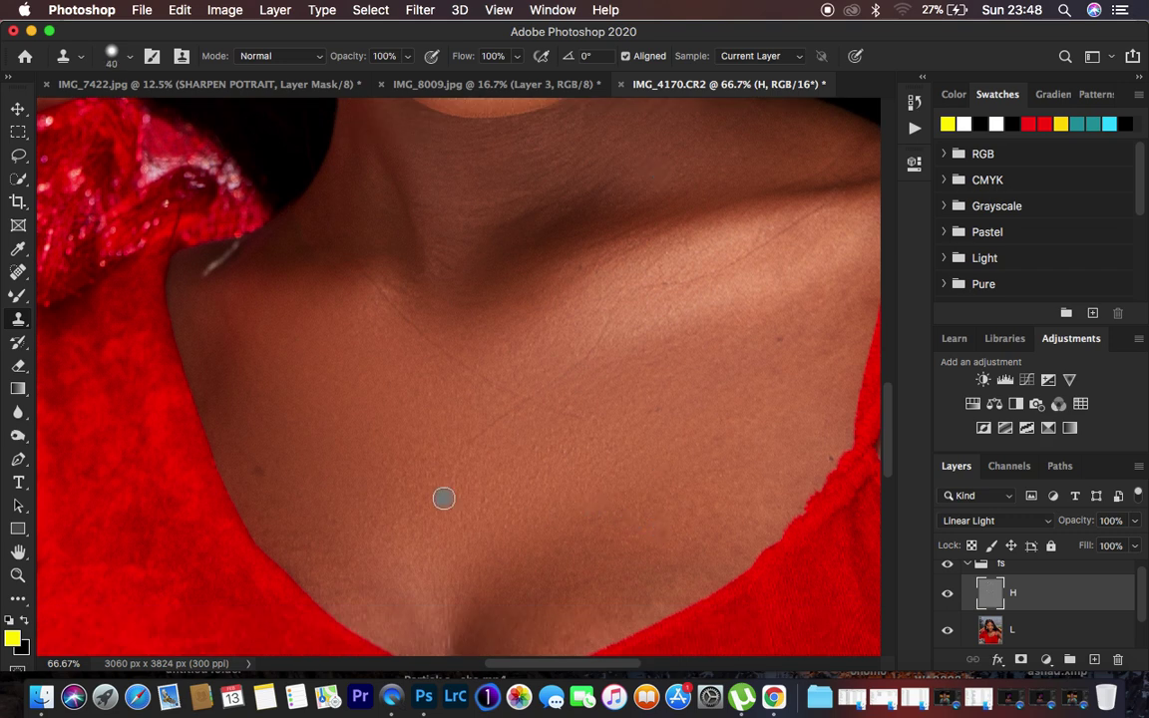
mouse_move(444, 498)
left_mouse_down()
mouse_move(365, 471)
mouse_move(260, 470)
left_mouse_up()
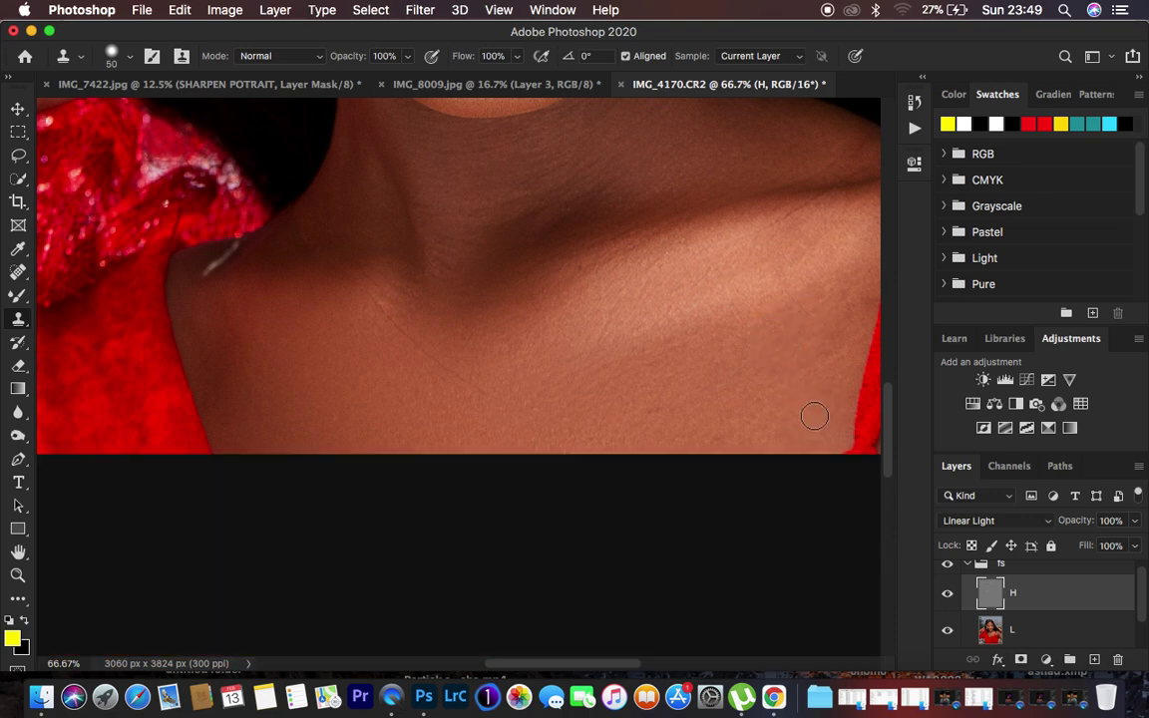
Clone out the skin crease between the shoulder and the raised upper arm on layer H
key("super+minus")
key("super+minus")
key("super+minus")
key("super+minus")
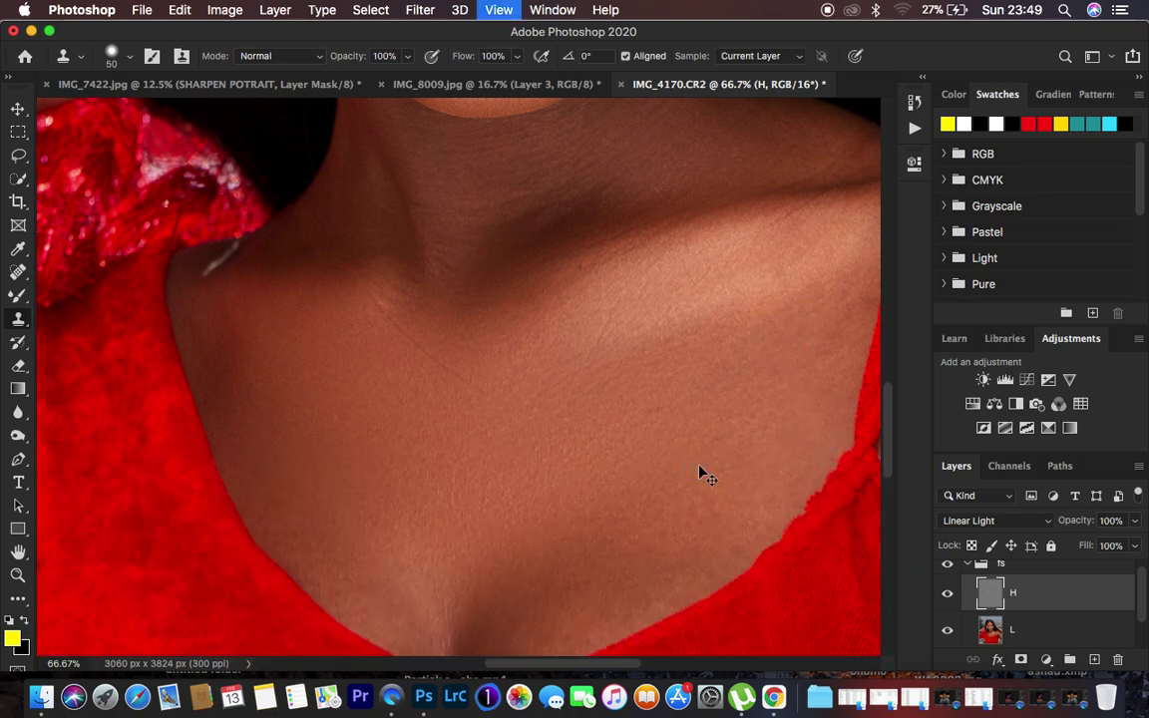
key("super+plus")
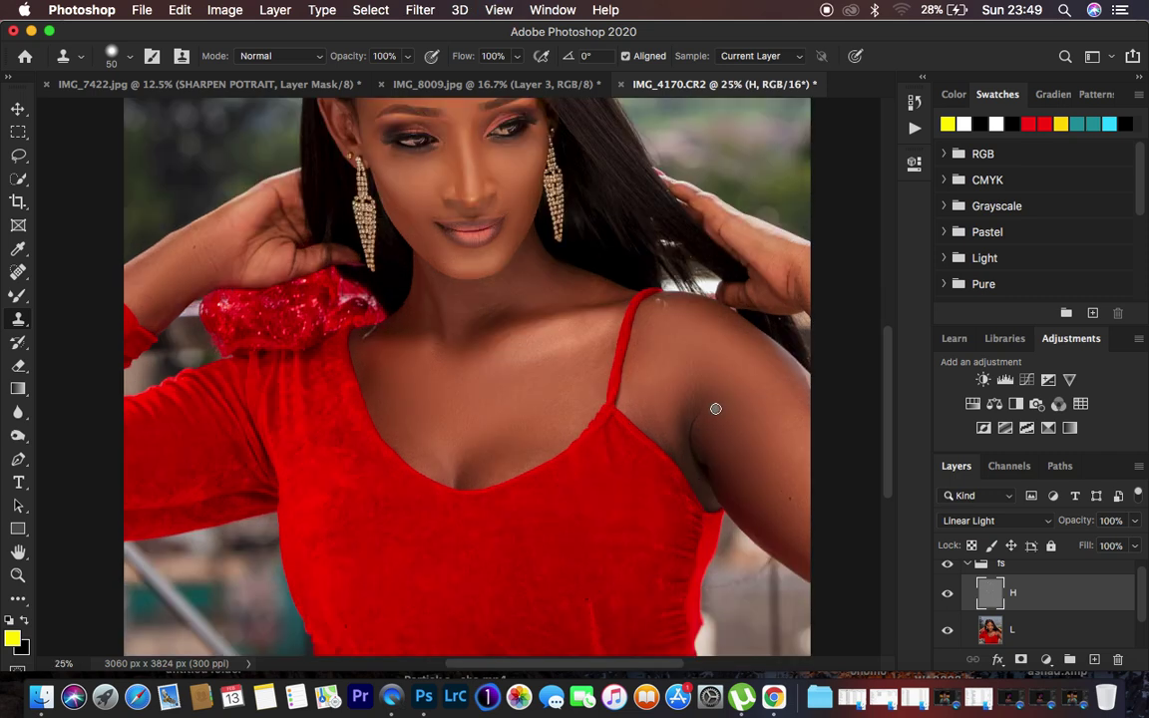
left_click(728, 409, "alt")
left_click_drag(700, 410, 700, 462)
left_click_drag(710, 418, 684, 425)
Add a new layer directly above layer L and set up the Brush with 15% flow and a skin colour sampled from the upper arm
left_click(1038, 626)
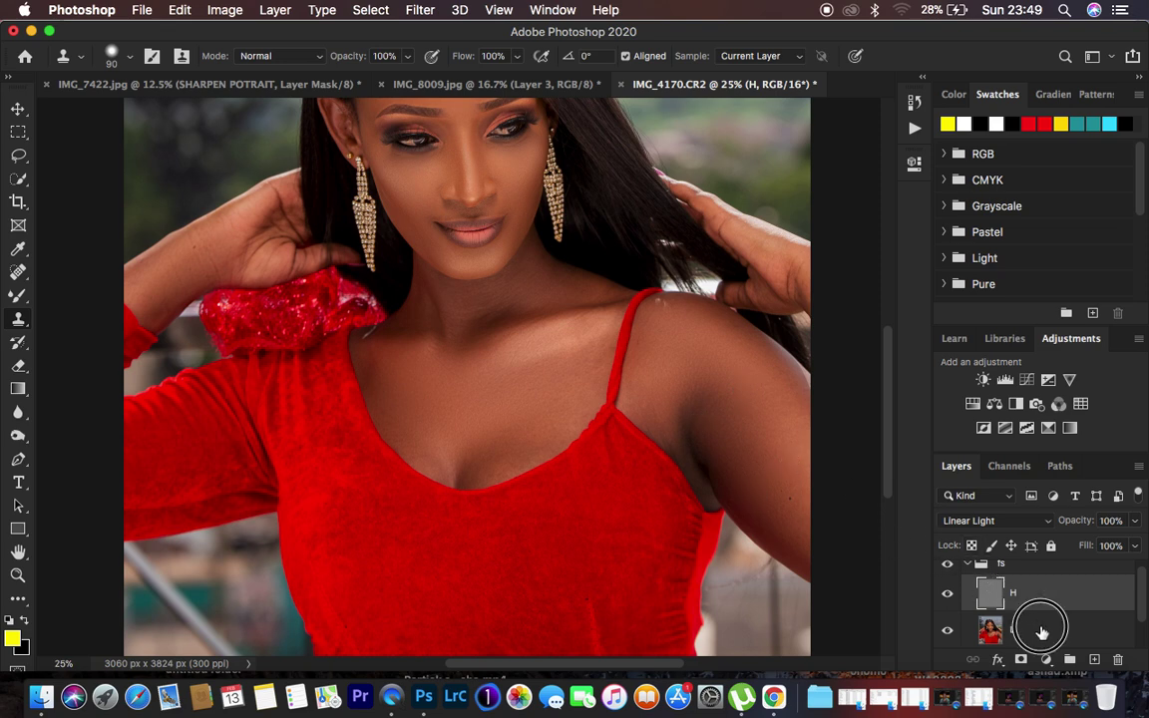
left_click(1094, 660)
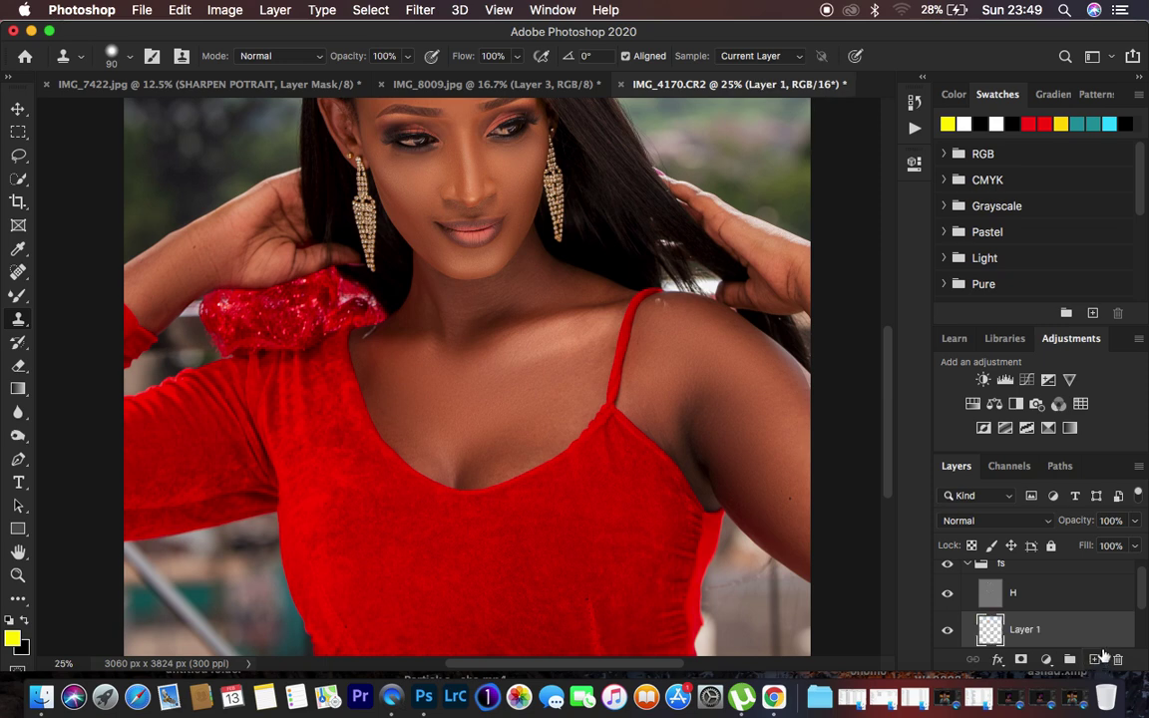
left_click(16, 297)
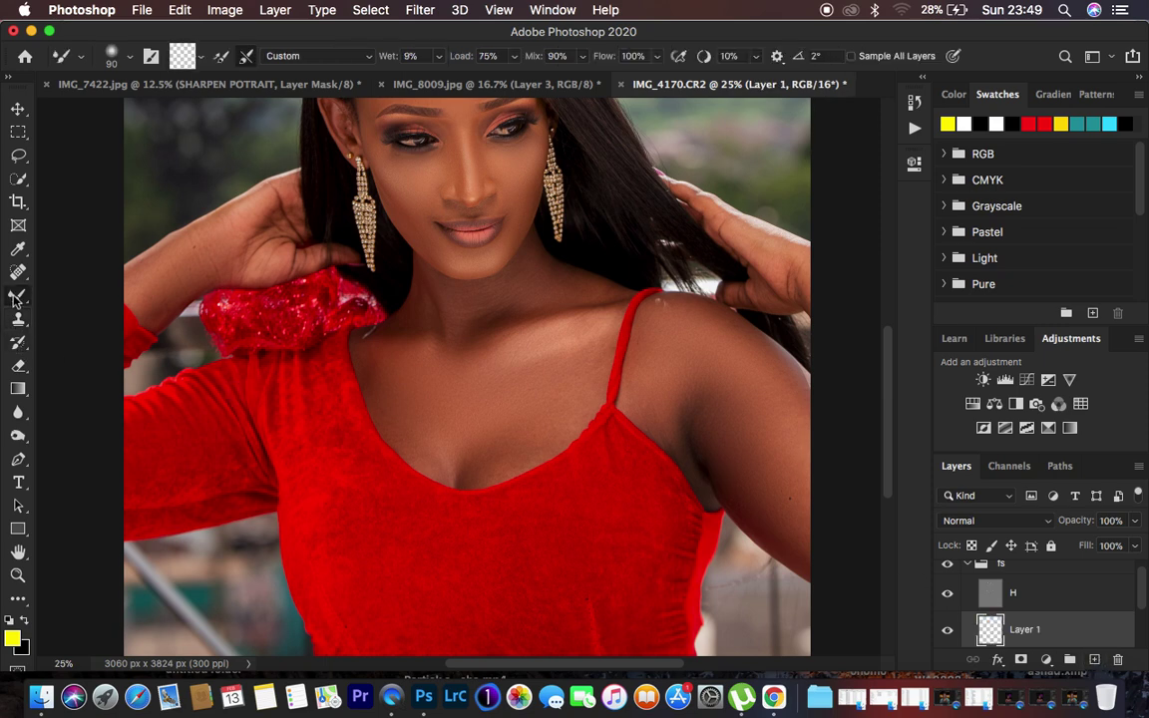
right_click(16, 297)
left_click(75, 267)
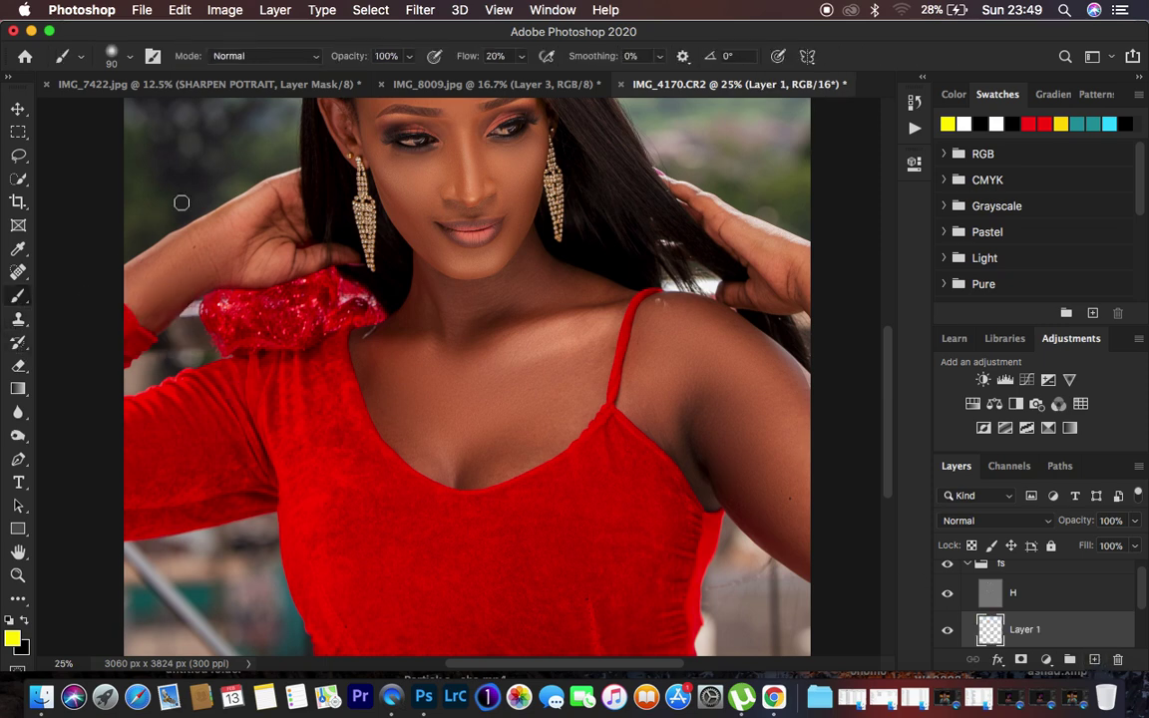
mouse_move(477, 57)
left_mouse_down()
mouse_move(454, 57)
mouse_move(467, 60)
left_mouse_up()
left_click(743, 400, "alt")
Try painting the sampled skin colour over the underarm shadow with a 200 px brush, and undo the stroke
key("bracketright")
key("bracketright")
key("bracketright")
key("bracketright")
key("bracketright")
mouse_move(696, 427)
left_mouse_down()
mouse_move(723, 476)
mouse_move(747, 491)
left_mouse_up()
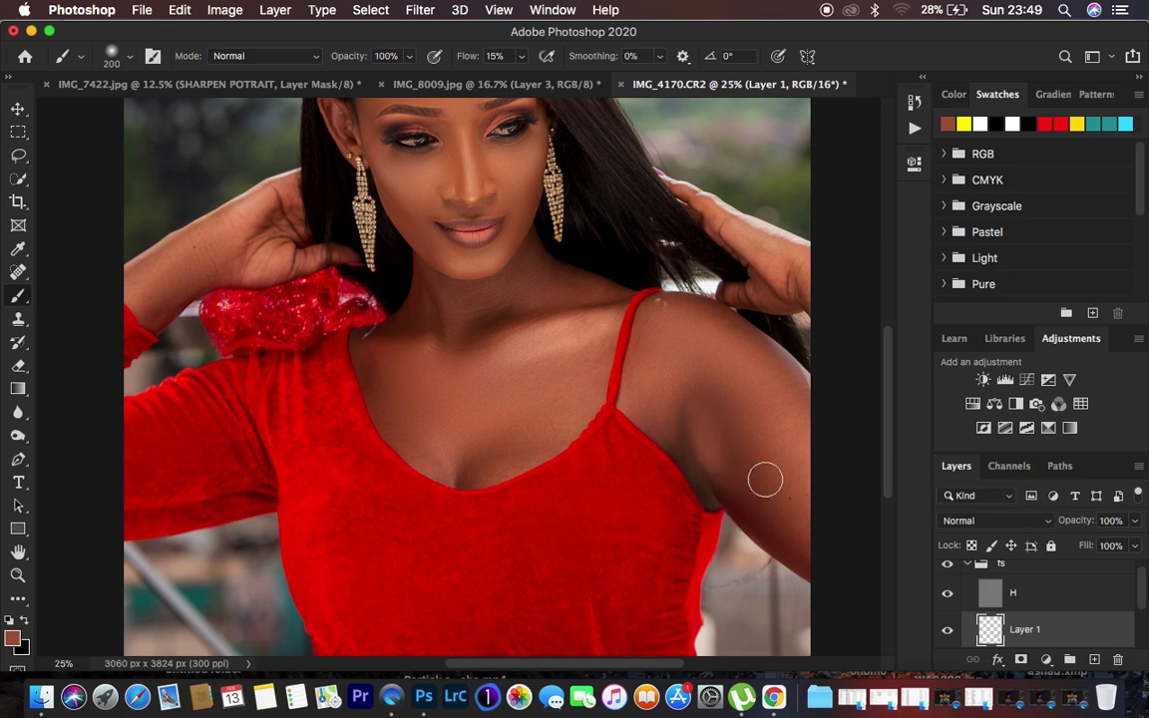
key("super+z")
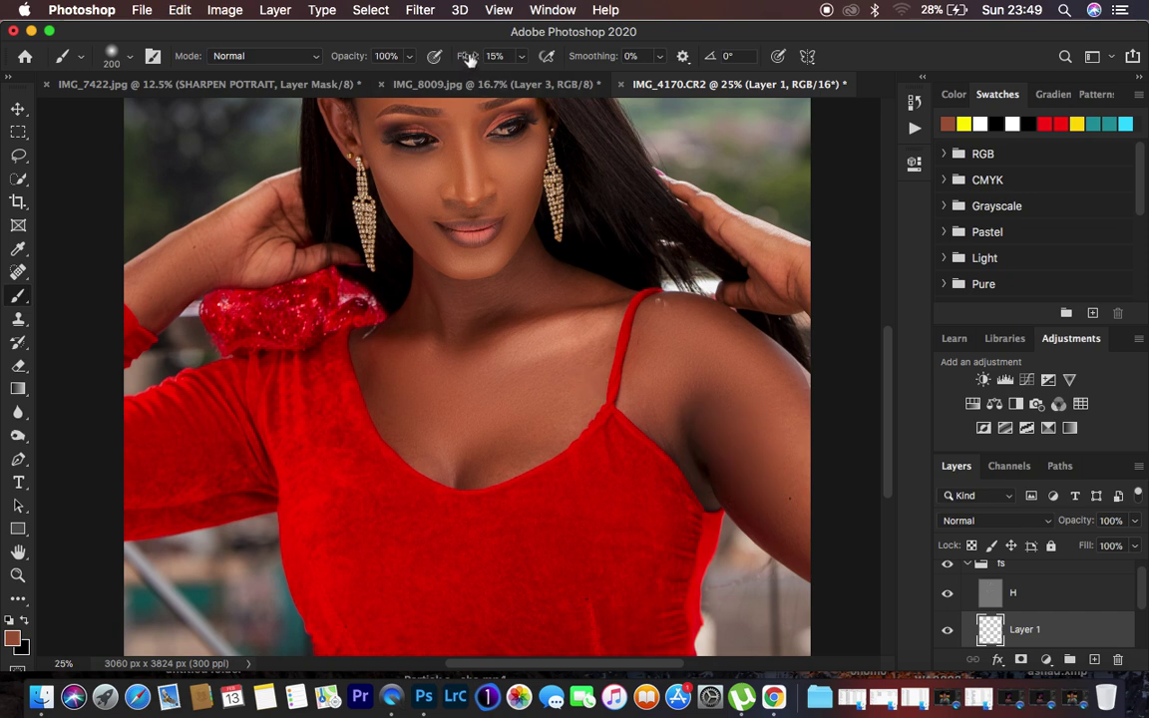
Paint over the dark underarm shadow on the new layer at 100% flow and 6% opacity, enlarging the brush to 300 px
left_click_drag(474, 60, 504, 58)
left_click(349, 58)
left_click_drag(349, 58, 273, 56)
mouse_move(700, 438)
left_mouse_down()
mouse_move(687, 436)
mouse_move(724, 481)
left_mouse_up()
key("bracketright")
key("bracketright")
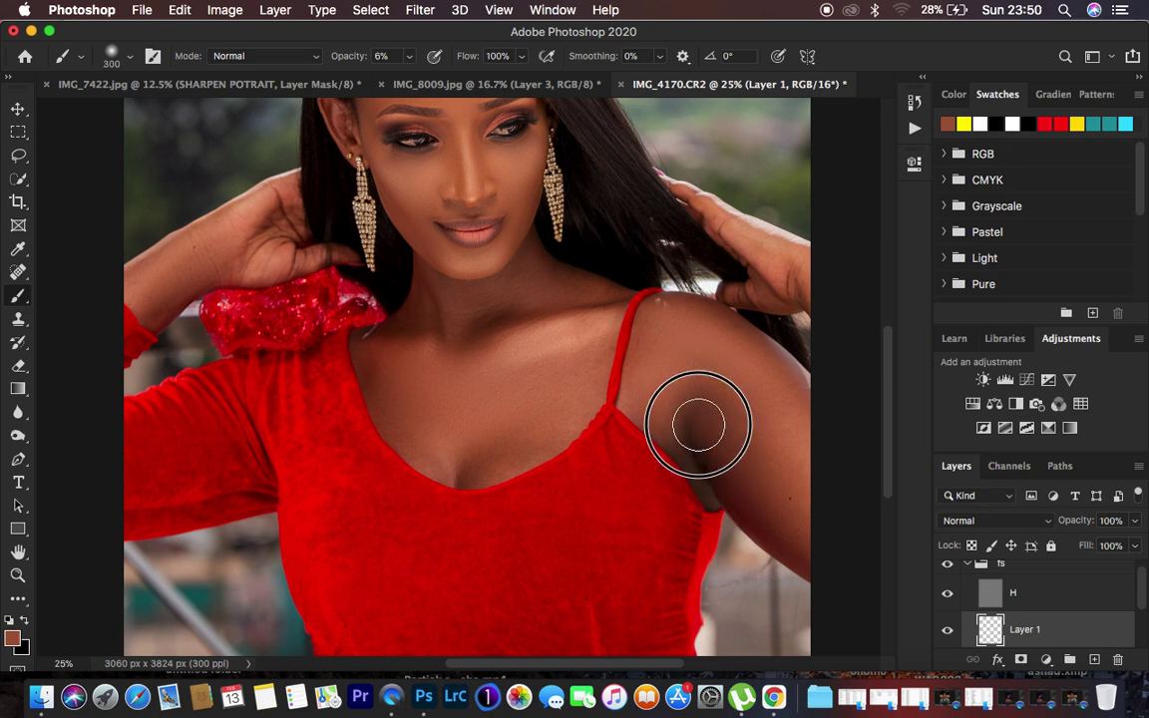
left_click_drag(731, 476, 743, 527)
mouse_move(710, 419)
left_mouse_down()
mouse_move(715, 467)
mouse_move(746, 410)
mouse_move(718, 452)
mouse_move(769, 526)
mouse_move(739, 431)
mouse_move(715, 456)
mouse_move(793, 534)
mouse_move(692, 436)
left_mouse_up()
Compare the whole portrait before and after the retouch by toggling the fs group's visibility
key("super+h")
key("super+minus")
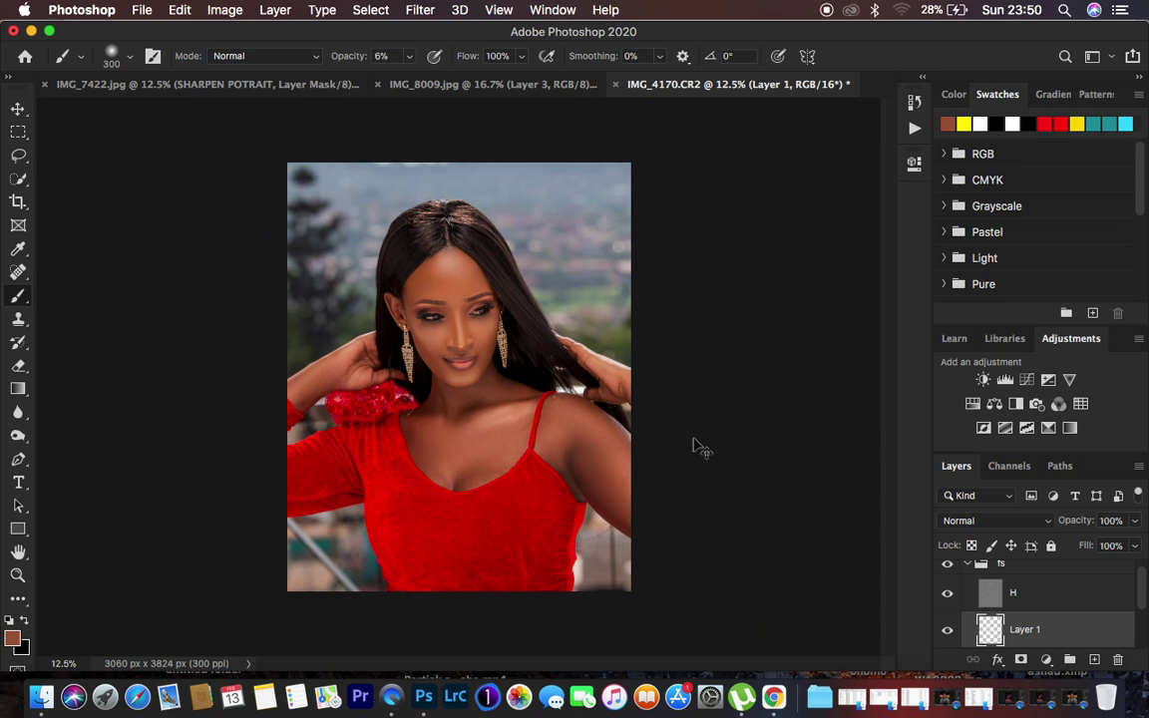
scroll(1019, 582, "up", 1)
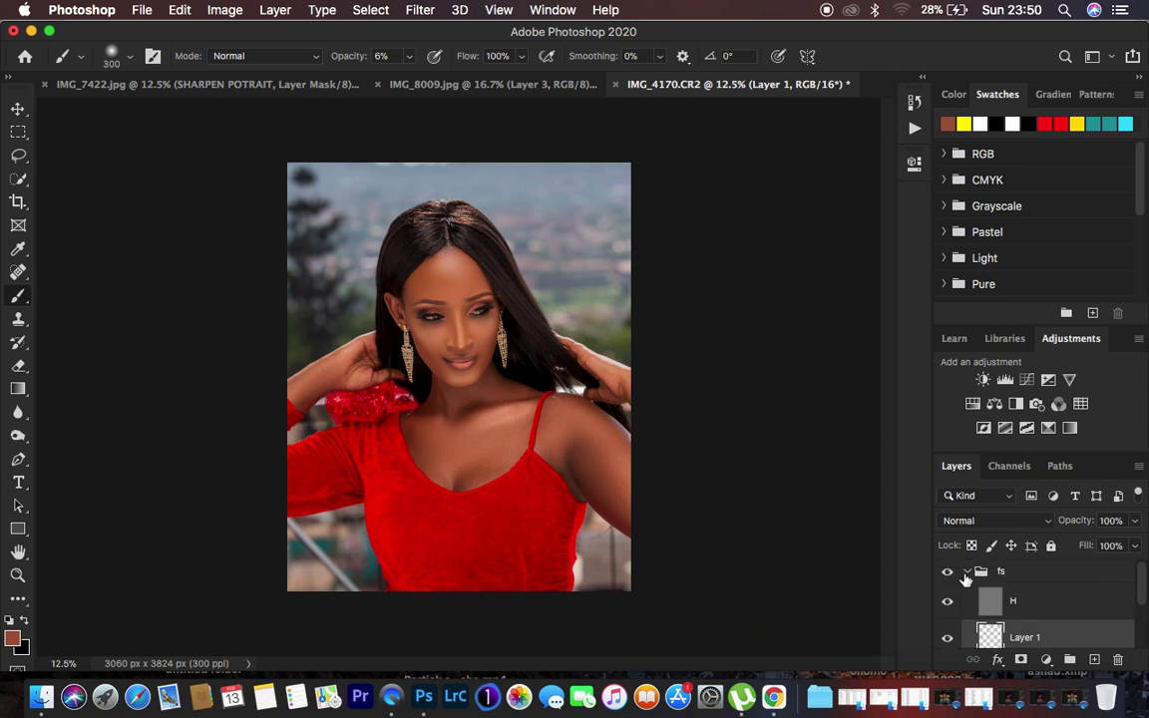
left_click(947, 572)
left_click(947, 573)
left_click(947, 572)
left_click(948, 573)
Collapse the fs group, add a Selective Color adjustment above it, and slightly increase Black in the Blacks range
left_click(973, 572)
left_click(1045, 661)
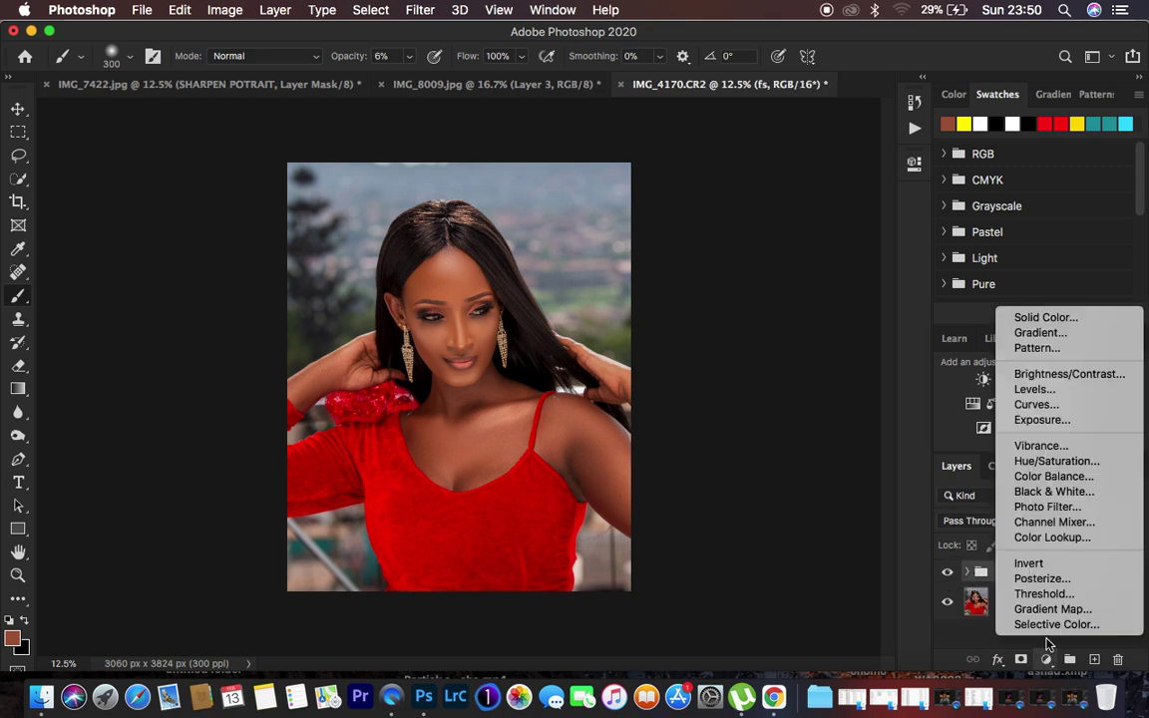
left_click(750, 363)
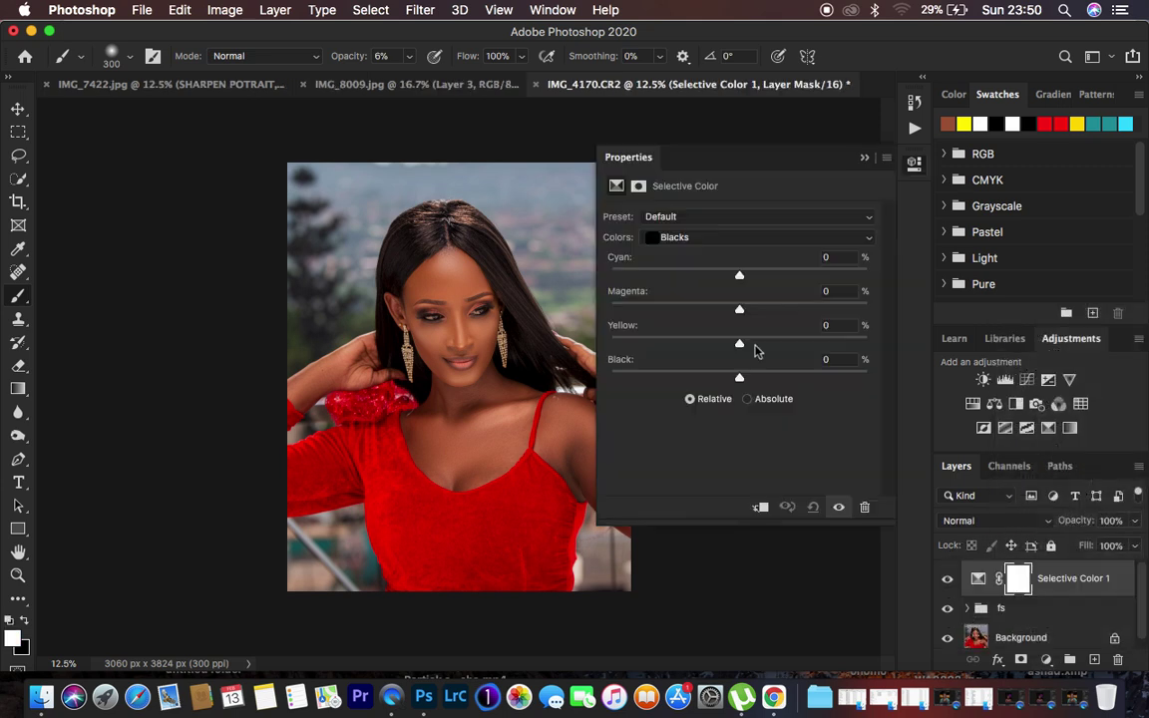
left_click_drag(738, 382, 744, 377)
left_click(865, 158)
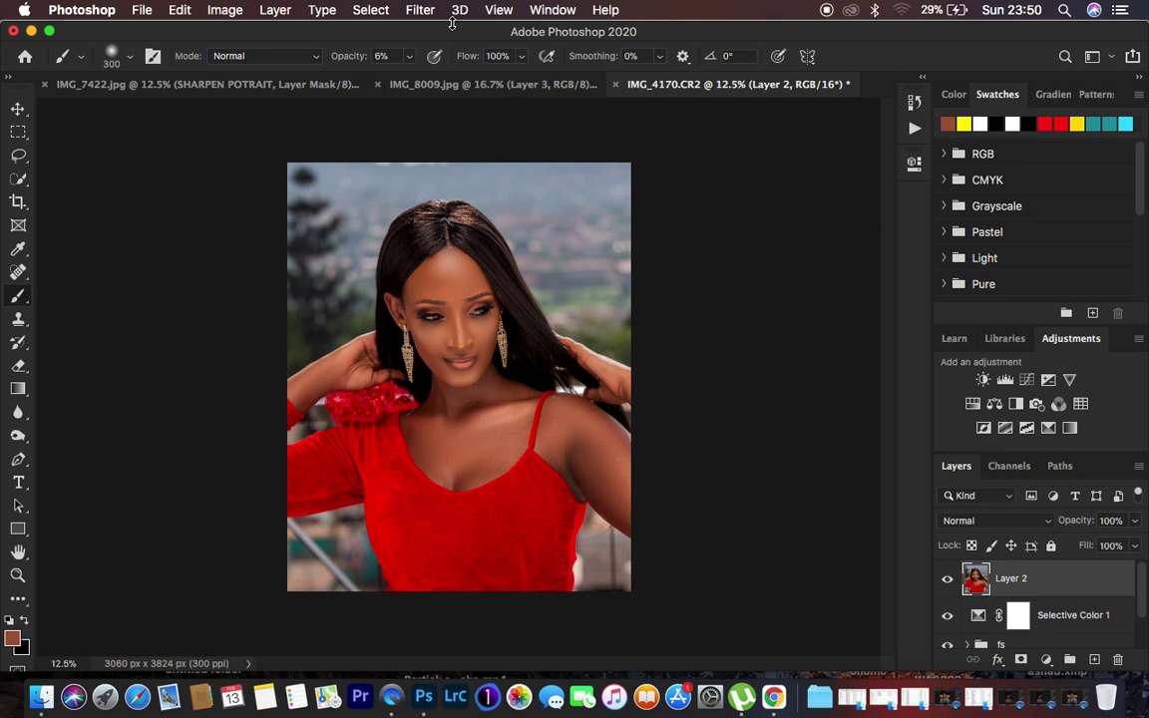
Open the merged Layer 2 in the Camera Raw Filter and view the eye at 200%
left_click(420, 10)
left_click(457, 121)
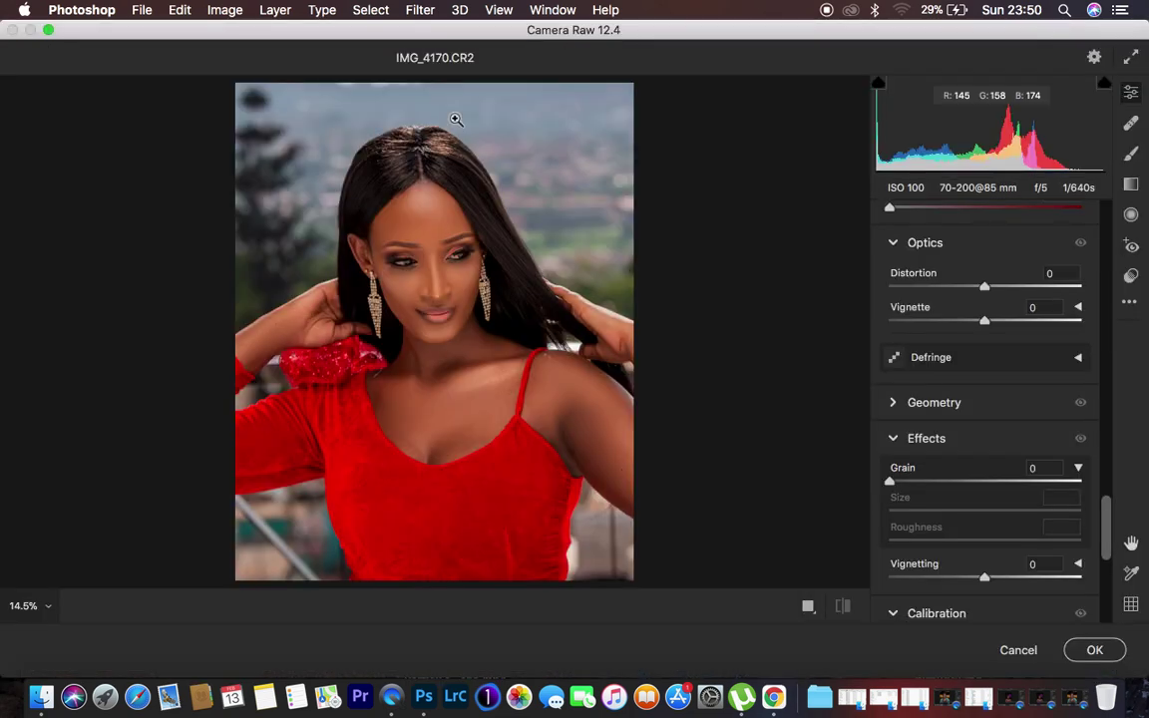
left_click(456, 251)
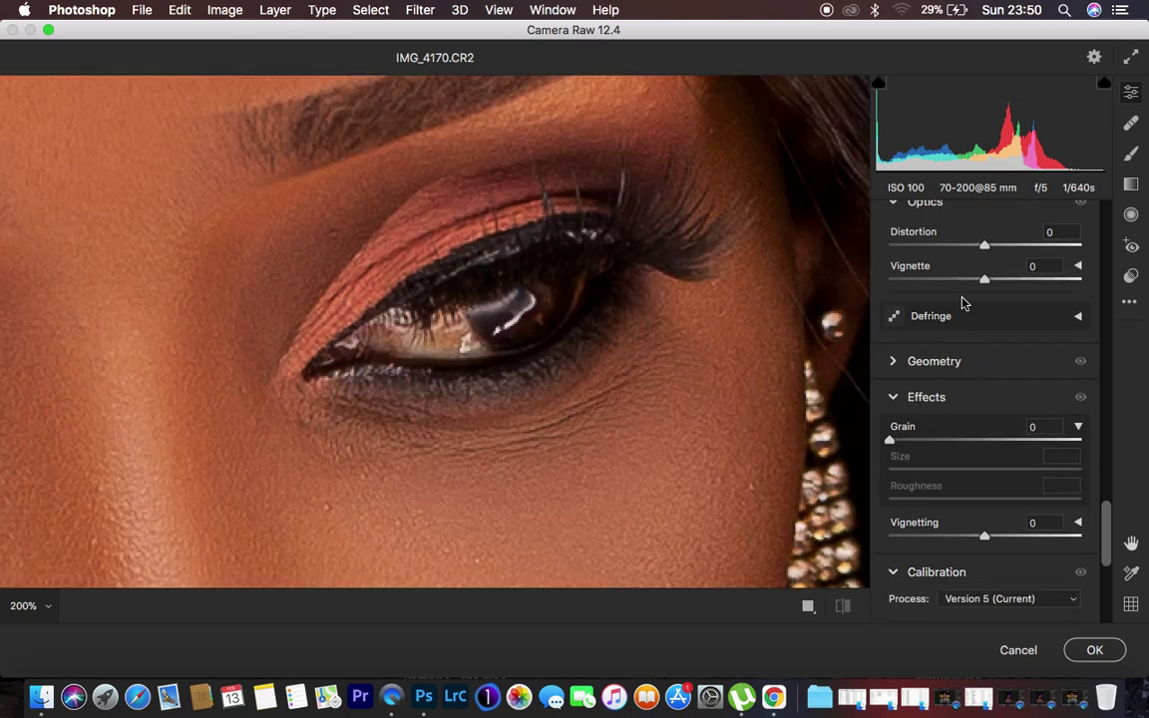
Desaturate the white of the magnified eye with the Camera Raw adjustment brush at size 4 and Saturation -58
left_click(1131, 156)
left_click_drag(985, 408, 992, 460)
scroll(1047, 444, "down", 3)
left_click(985, 520)
scroll(990, 516, "down", 5)
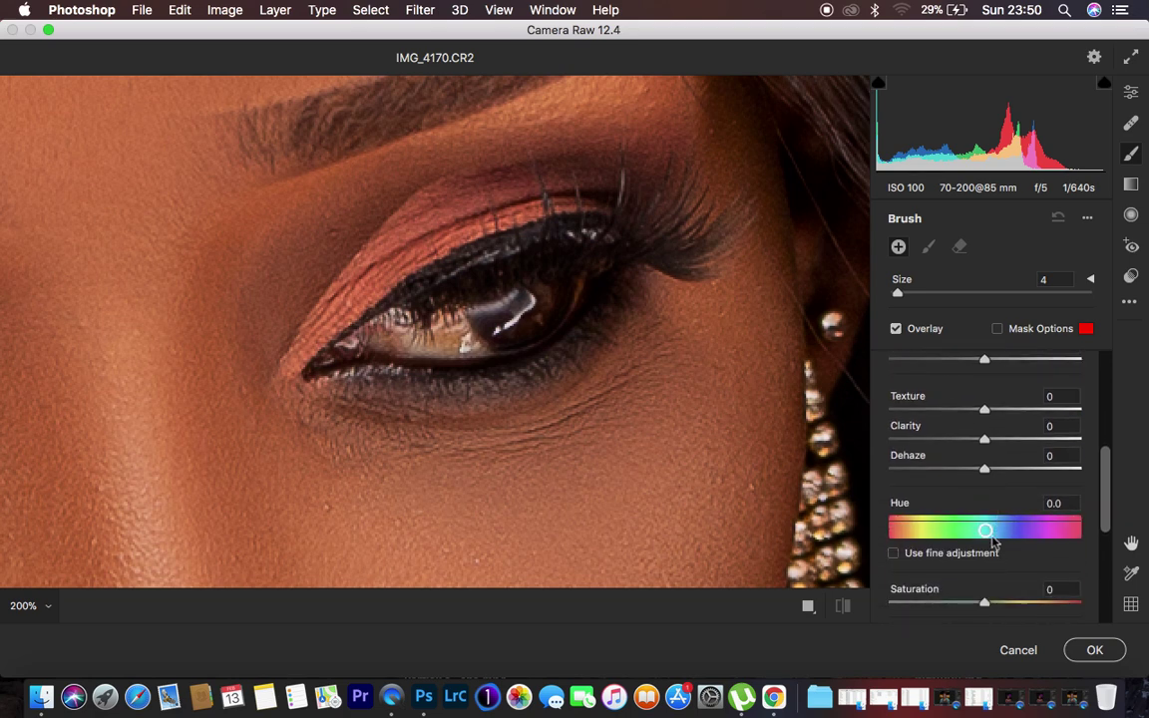
left_click_drag(984, 603, 928, 602)
mouse_move(441, 319)
left_mouse_down()
mouse_move(456, 341)
mouse_move(444, 317)
mouse_move(423, 330)
mouse_move(492, 327)
mouse_move(569, 261)
mouse_move(565, 301)
mouse_move(499, 339)
mouse_move(418, 304)
mouse_move(361, 304)
left_mouse_up()
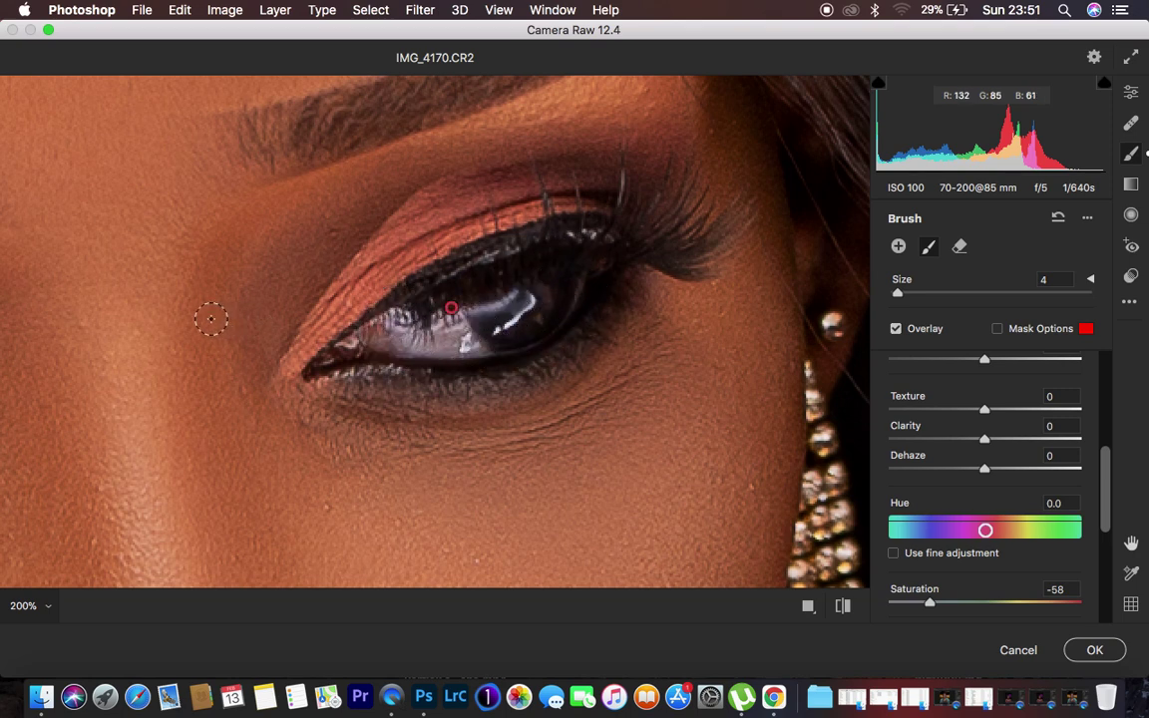
scroll(299, 279, "left", 10)
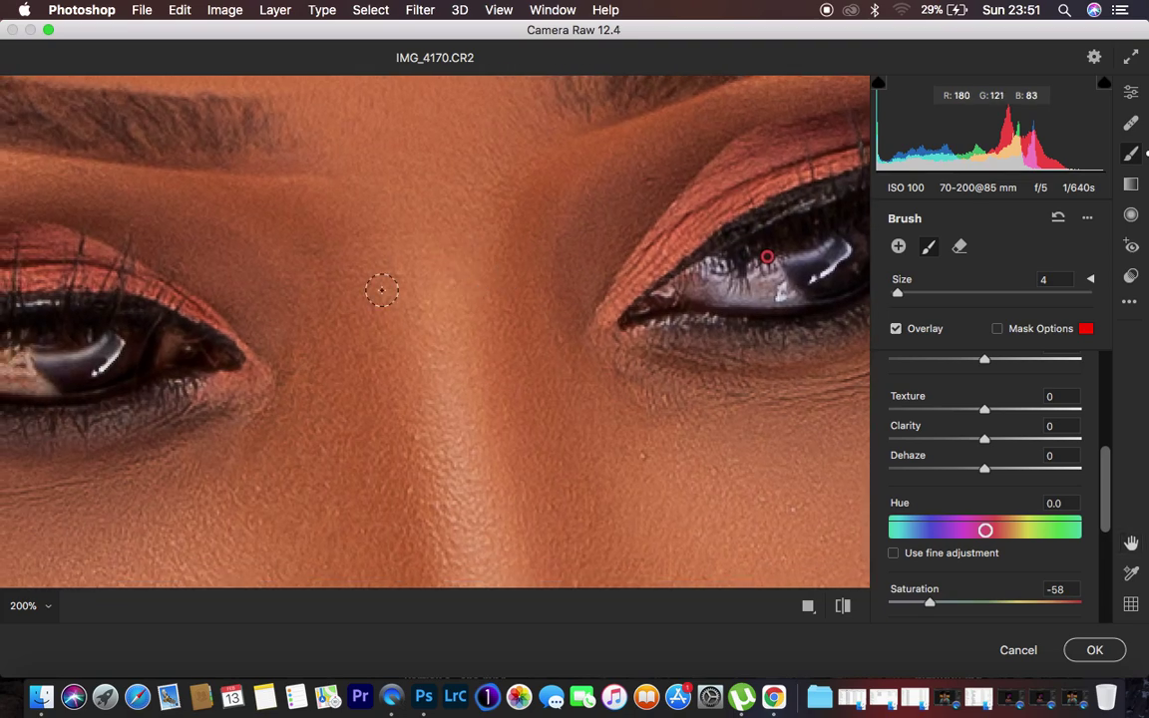
Desaturate the white of the other eye with the same adjustment brush at size 4 and Saturation -58
scroll(462, 293, "left", 8)
mouse_move(215, 321)
left_mouse_down()
mouse_move(230, 356)
mouse_move(194, 348)
mouse_move(204, 331)
mouse_move(150, 335)
mouse_move(257, 349)
mouse_move(317, 318)
mouse_move(307, 340)
mouse_move(358, 308)
mouse_move(278, 346)
left_mouse_up()
mouse_move(131, 326)
left_mouse_down()
mouse_move(159, 336)
mouse_move(175, 309)
left_mouse_up()
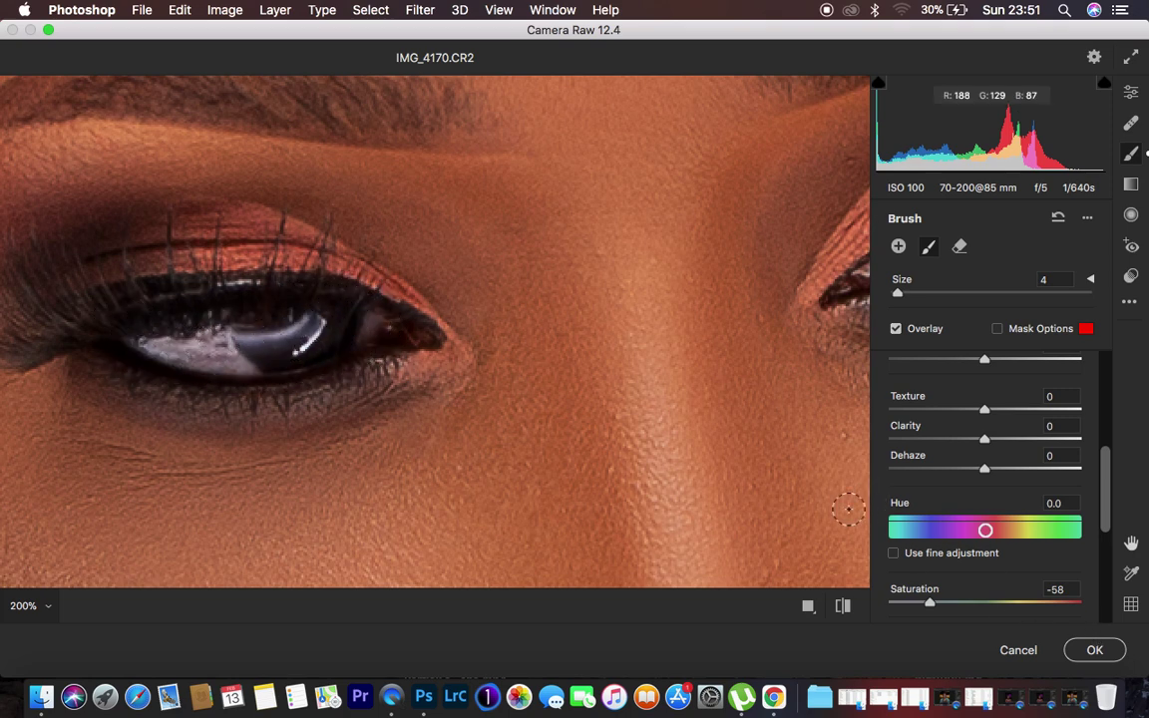
Return to the global edit settings with the whole portrait in view and set the Color Mixer's Oranges saturation to -8
key("super+minus")
key("super+minus")
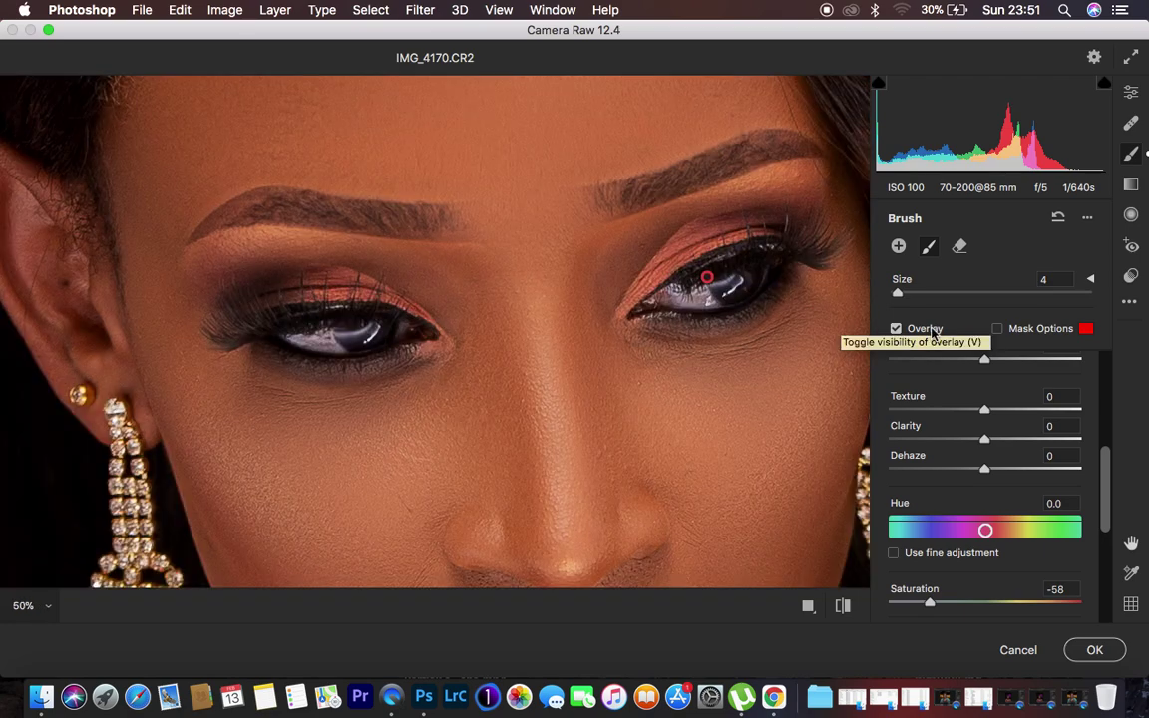
key("super+minus")
key("super+minus")
key("super+minus")
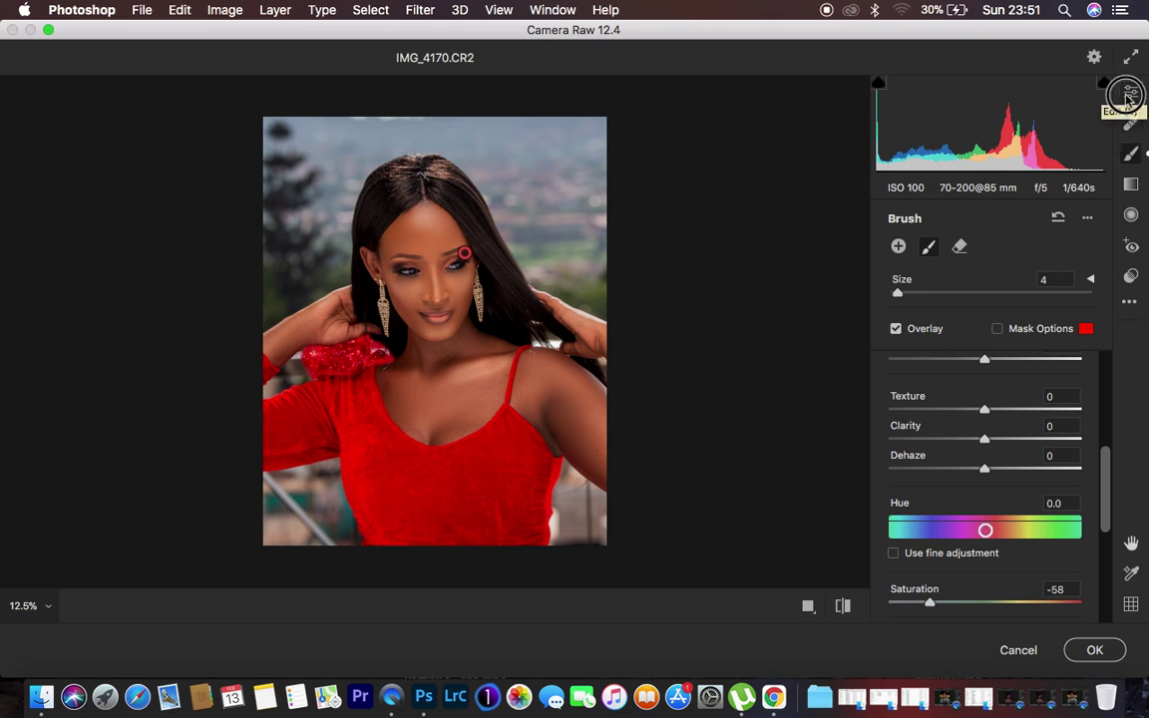
left_click(1131, 90)
scroll(1014, 435, "down", 3)
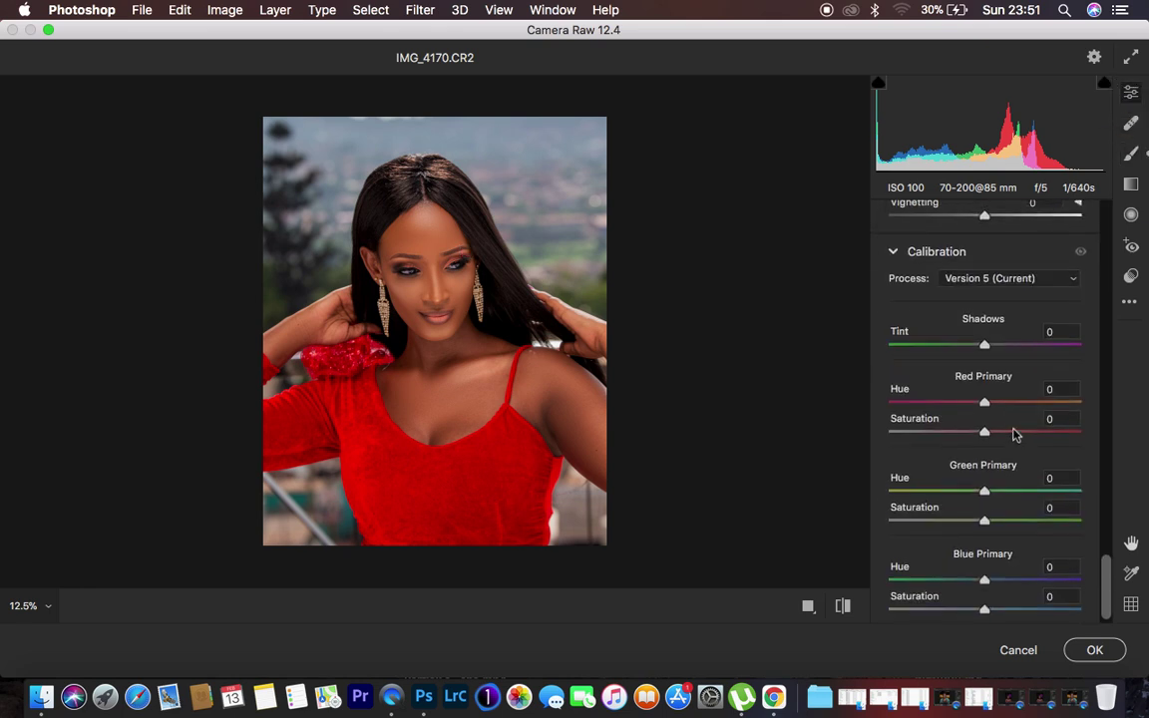
scroll(1014, 434, "up", 10)
scroll(1015, 435, "up", 5)
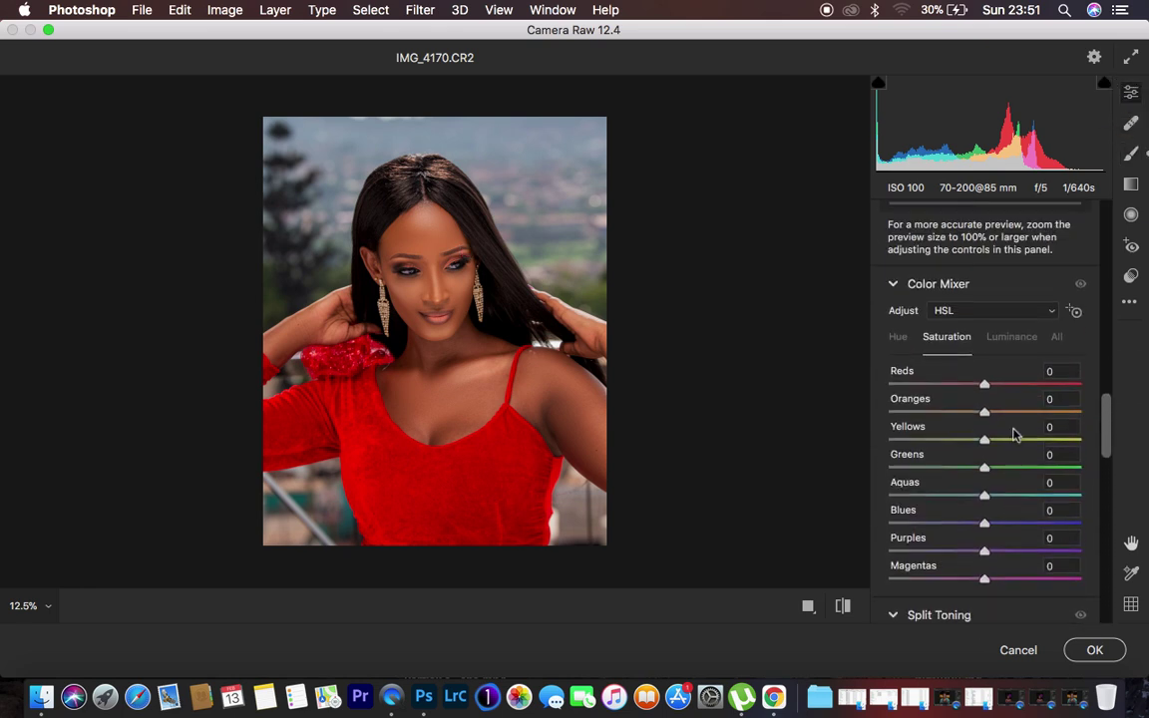
left_click(1013, 344)
mouse_move(982, 413)
left_mouse_down()
mouse_move(967, 417)
mouse_move(978, 421)
left_mouse_up()
left_click(944, 338)
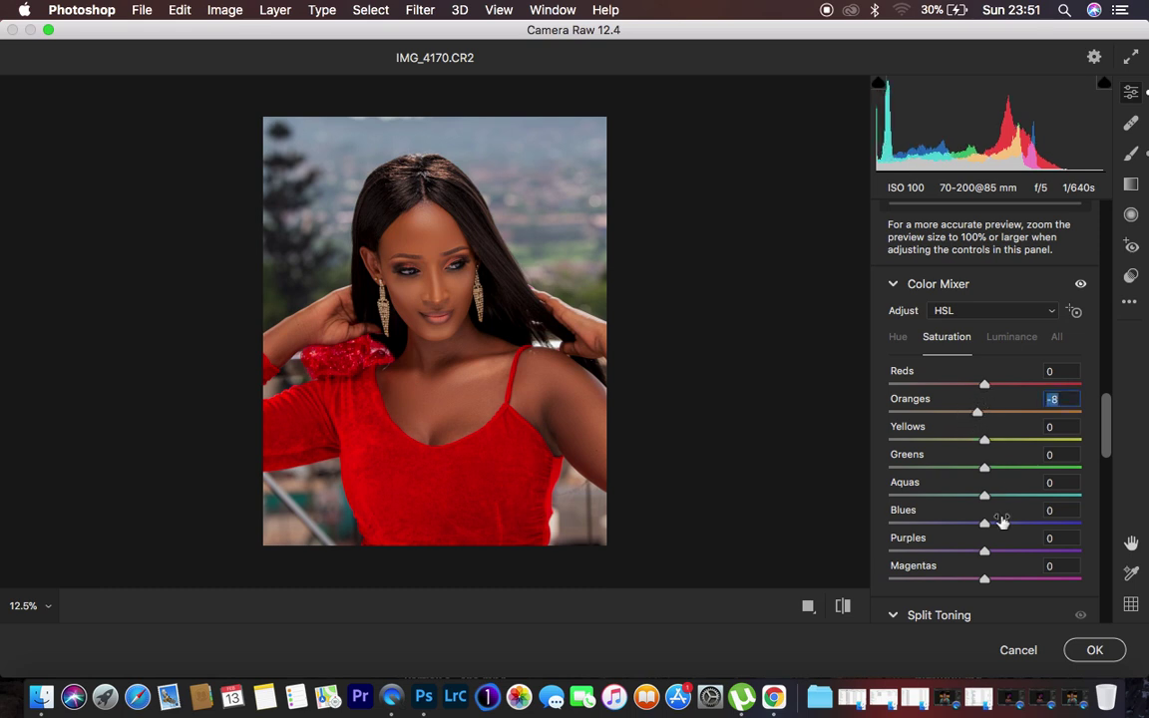
Raise the Basic Contrast to +7 and apply the Camera Raw adjustments to Layer 2
scroll(1017, 428, "up", 10)
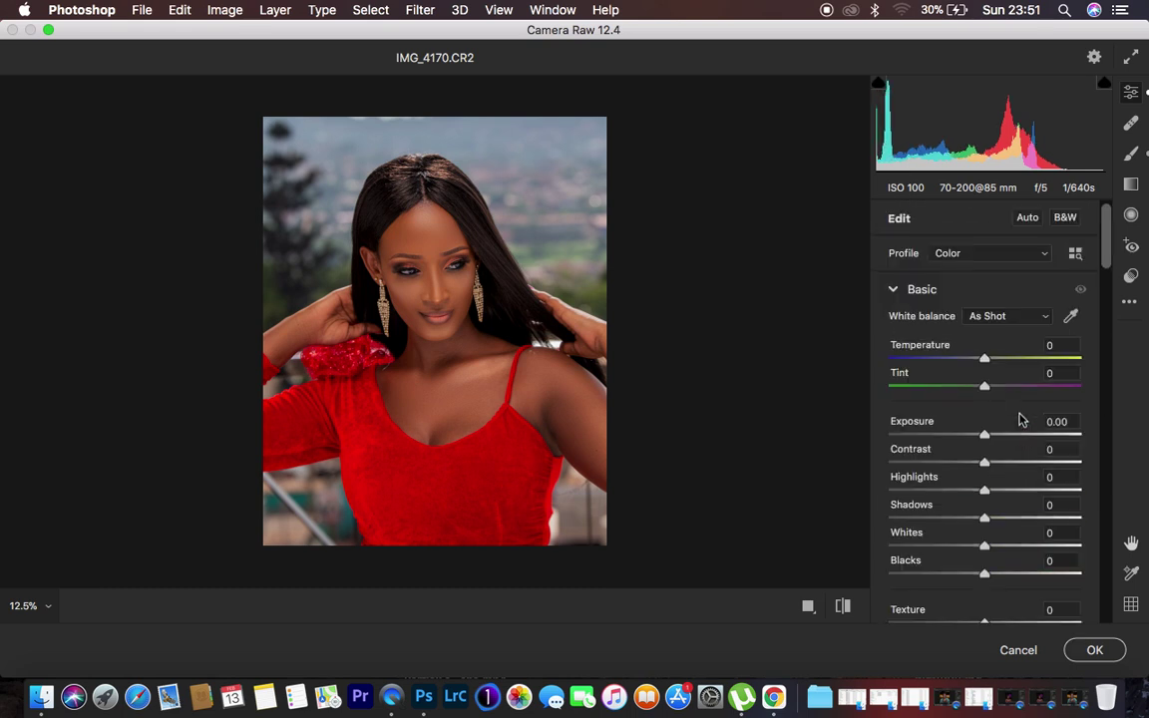
left_click_drag(985, 461, 992, 465)
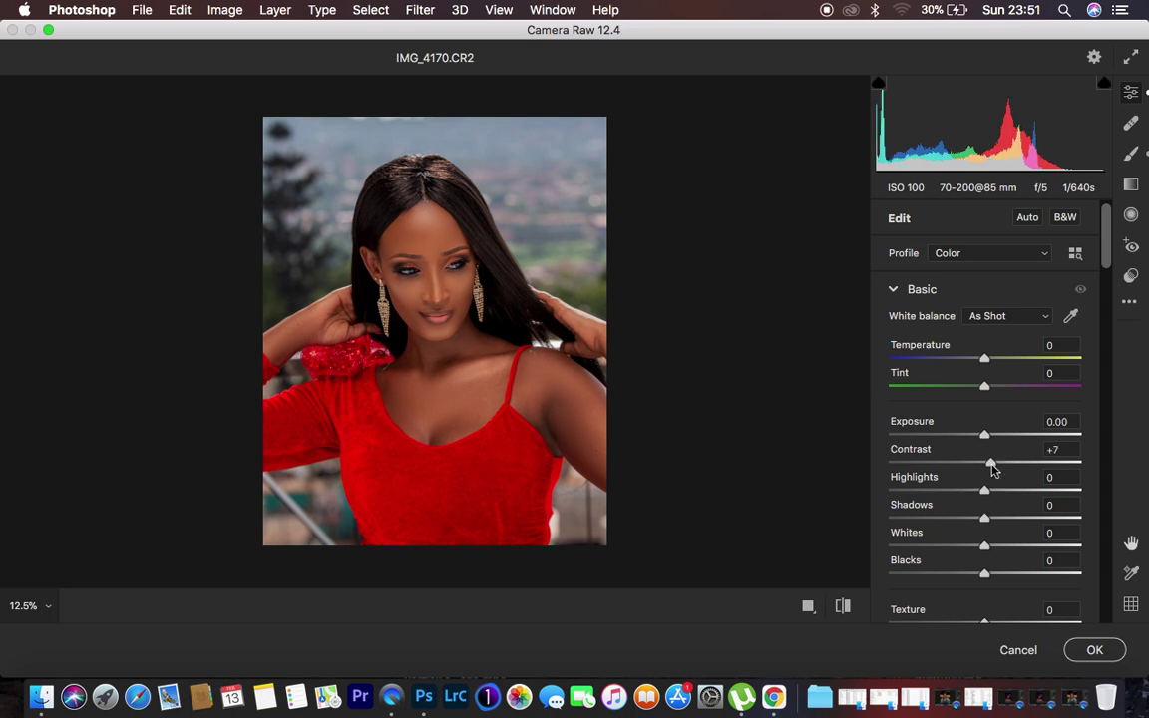
left_click(1081, 652)
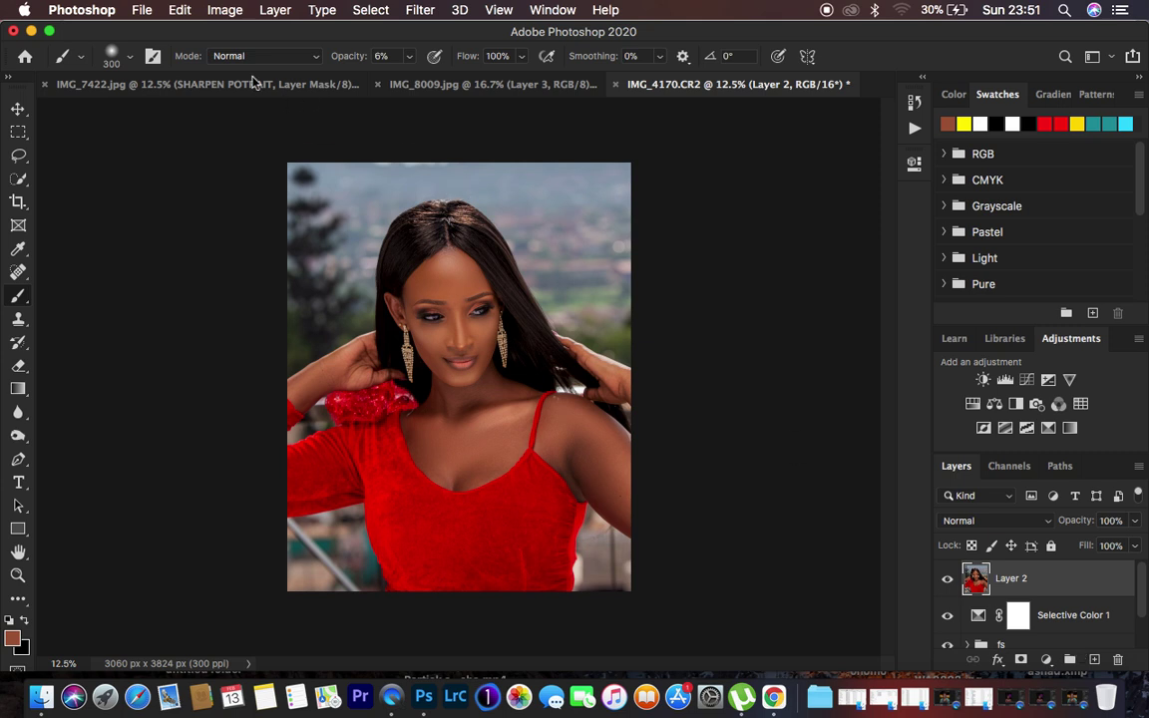
Set up a JPG export of the portrait with Bicubic Sharper resampling and an embedded color profile
left_click(143, 10)
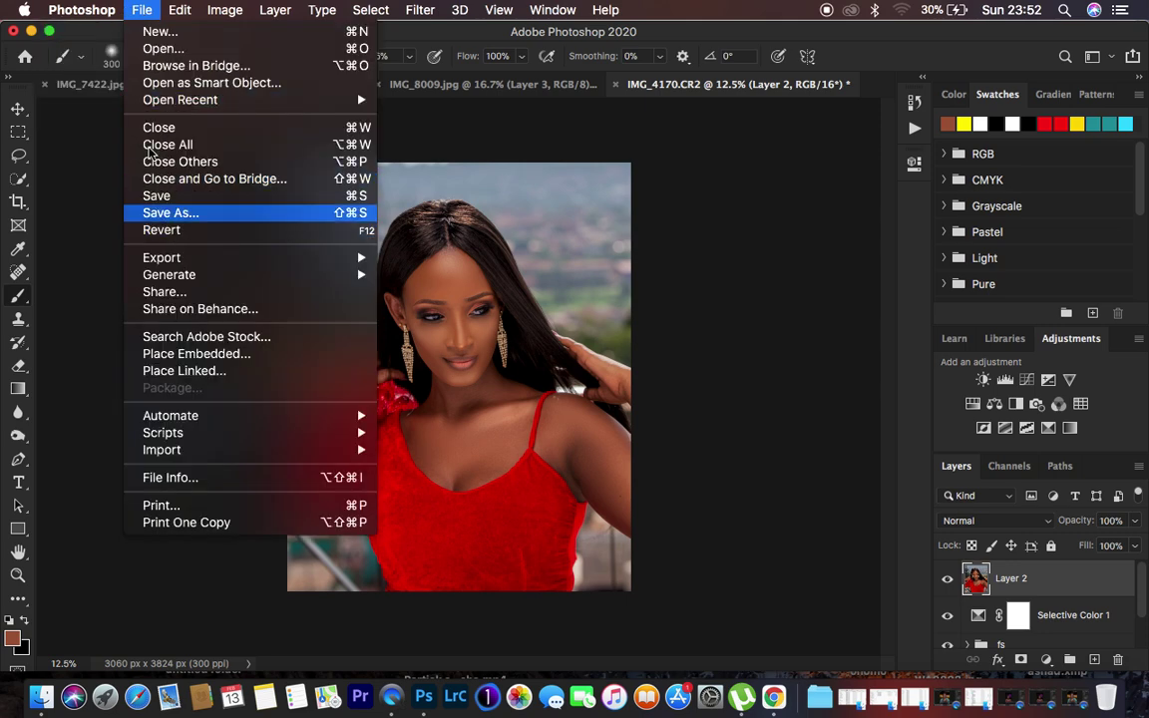
mouse_move(182, 260)
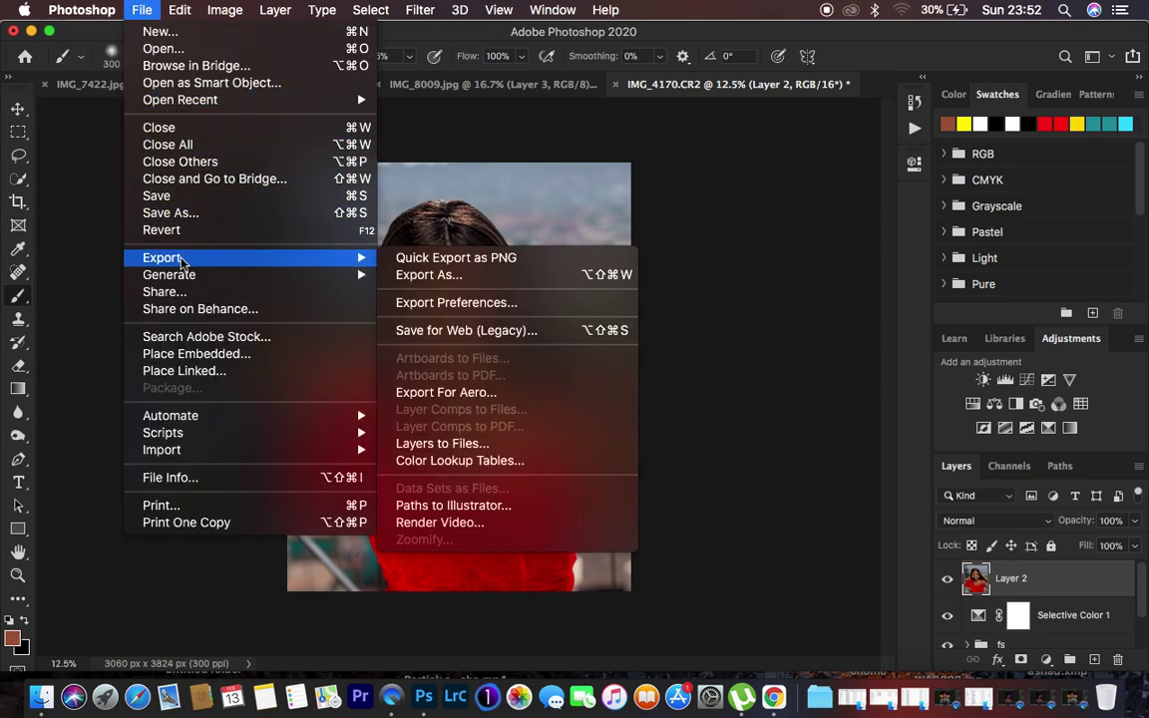
left_click(455, 276)
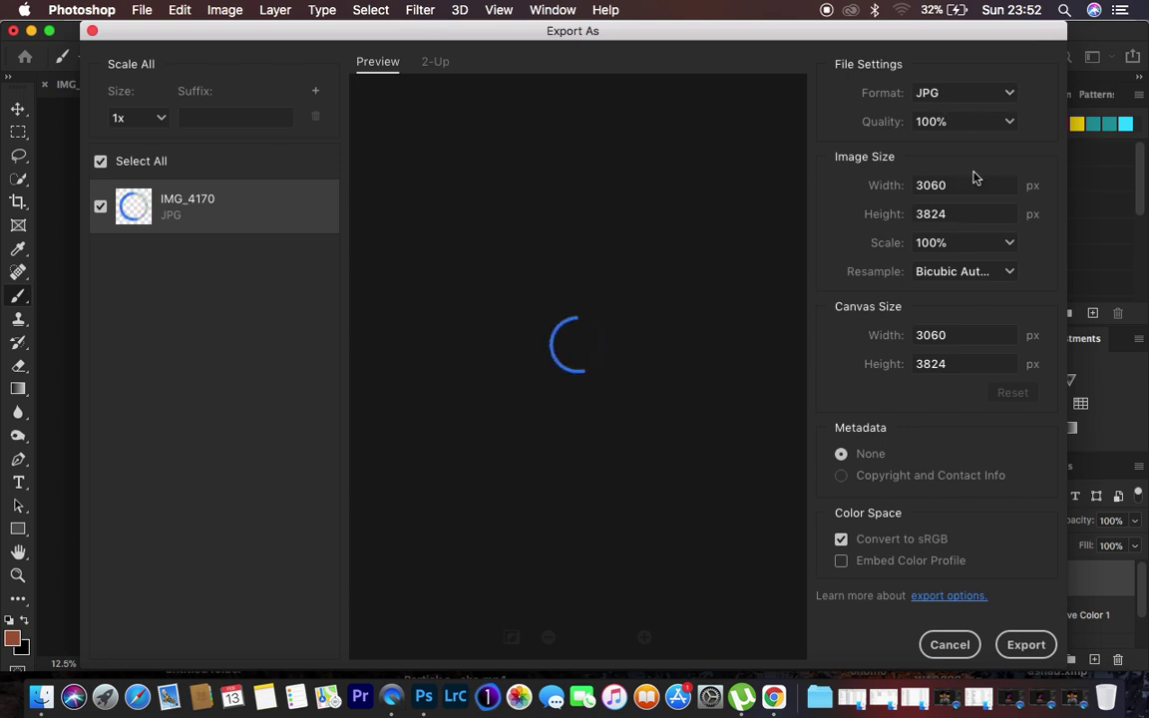
left_click(972, 273)
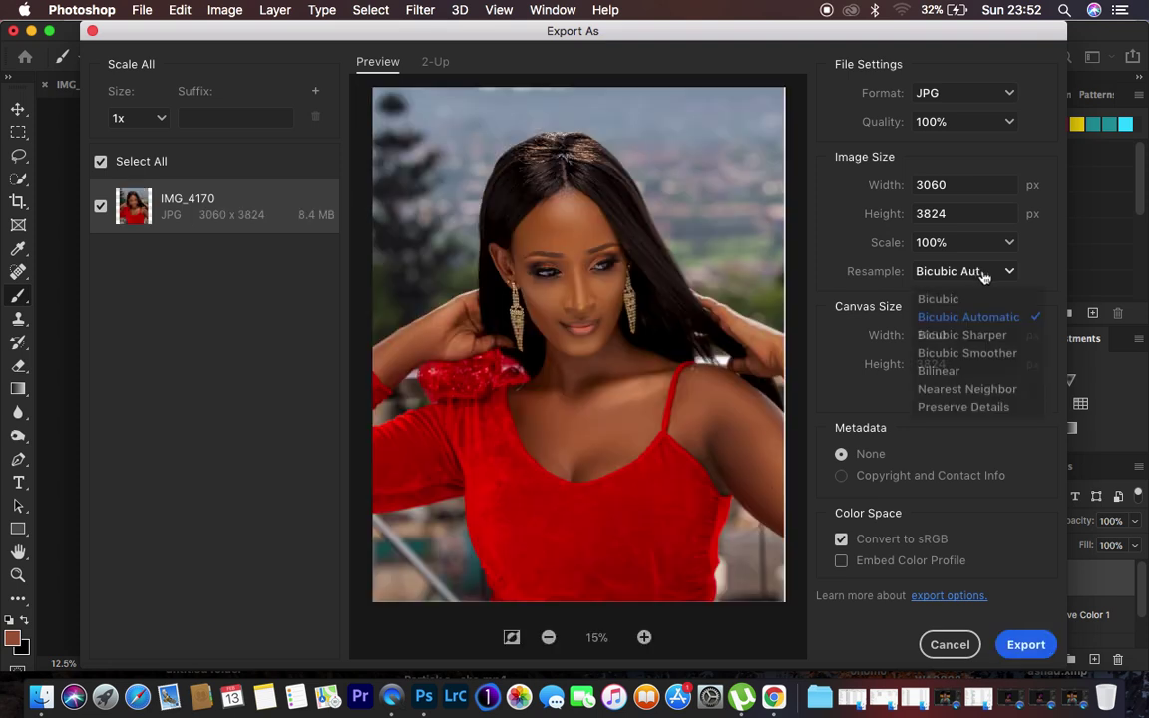
left_click(982, 337)
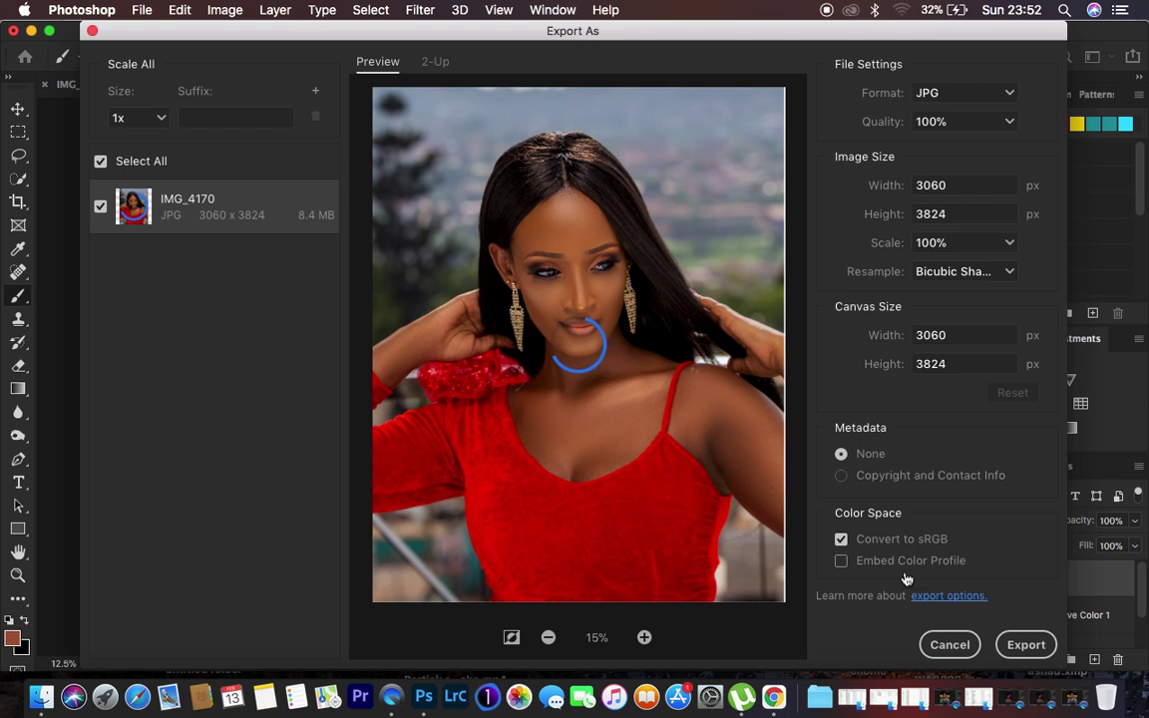
left_click(842, 561)
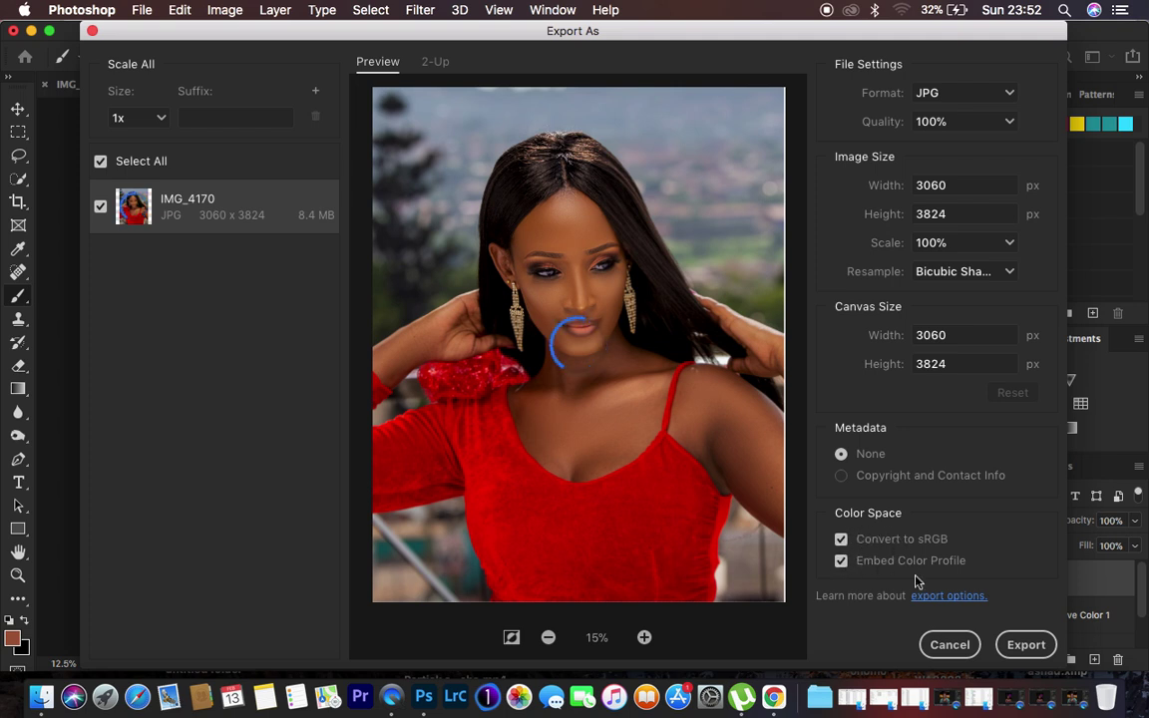
Export the portrait to the Desktop as IMG_4170.jpg
left_click(1023, 645)
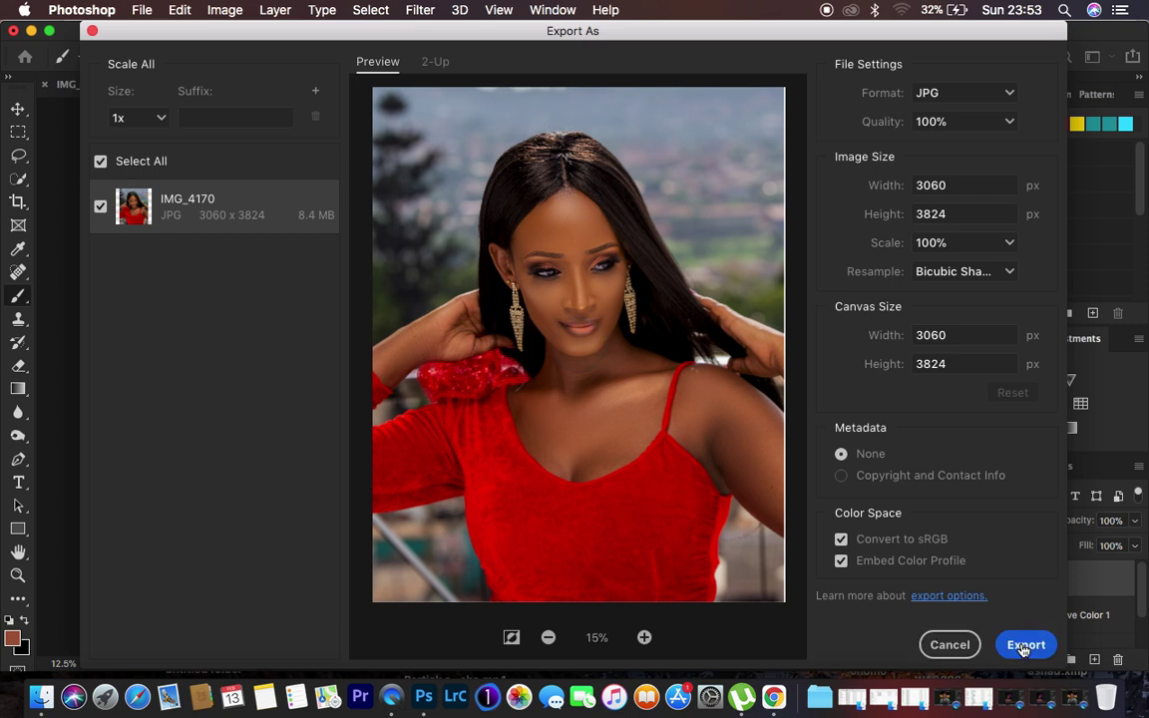
left_click(1022, 646)
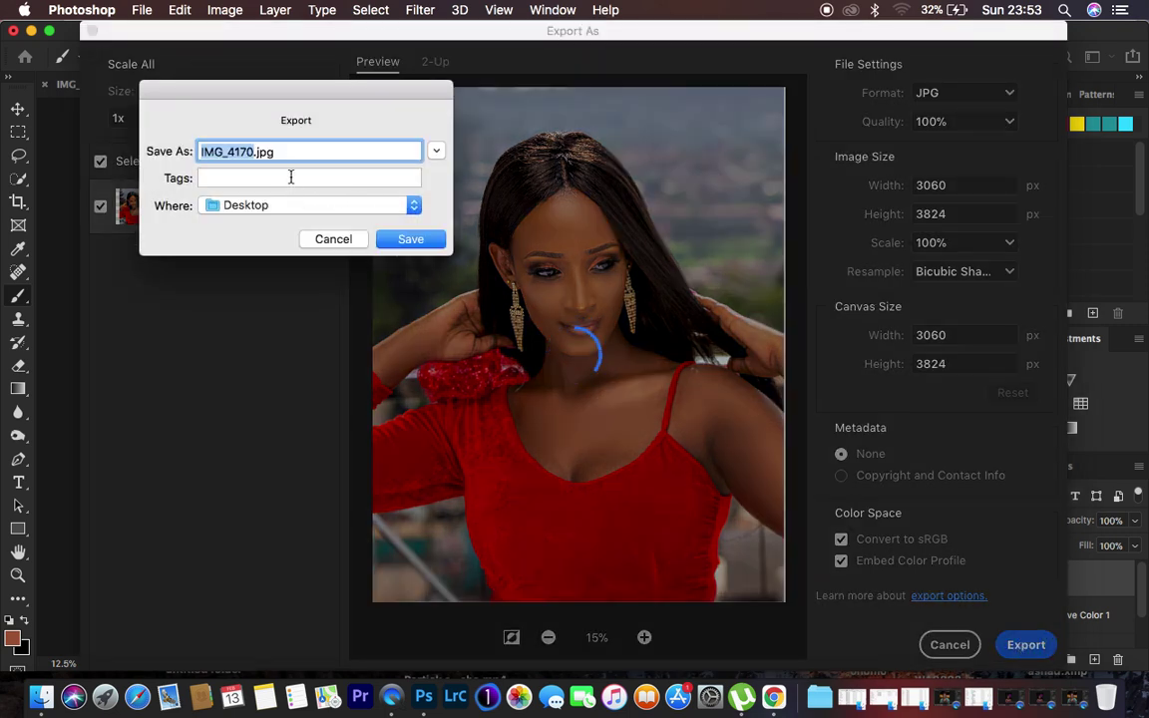
left_click(403, 243)
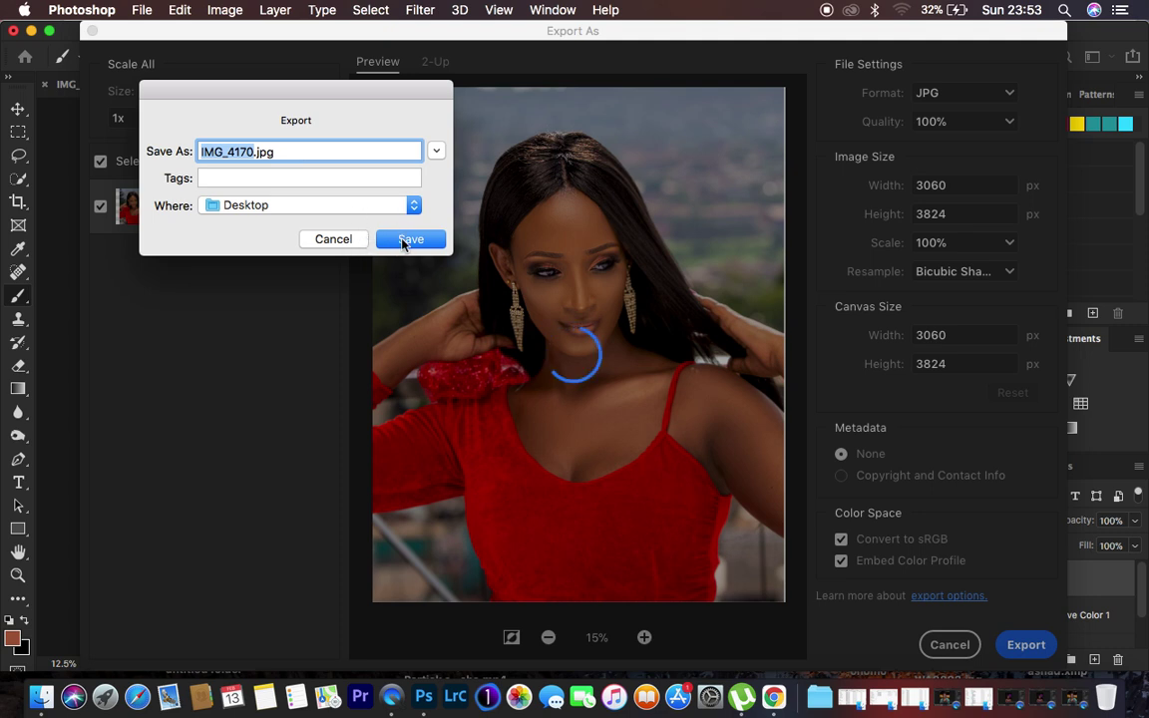